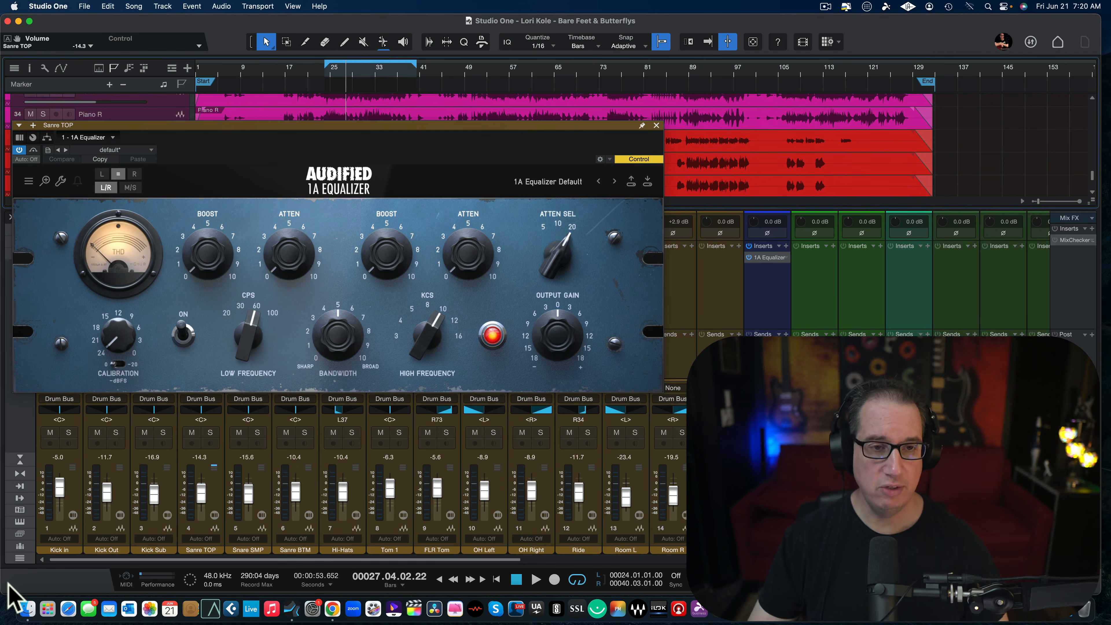
drag(179, 128, 174, 124)
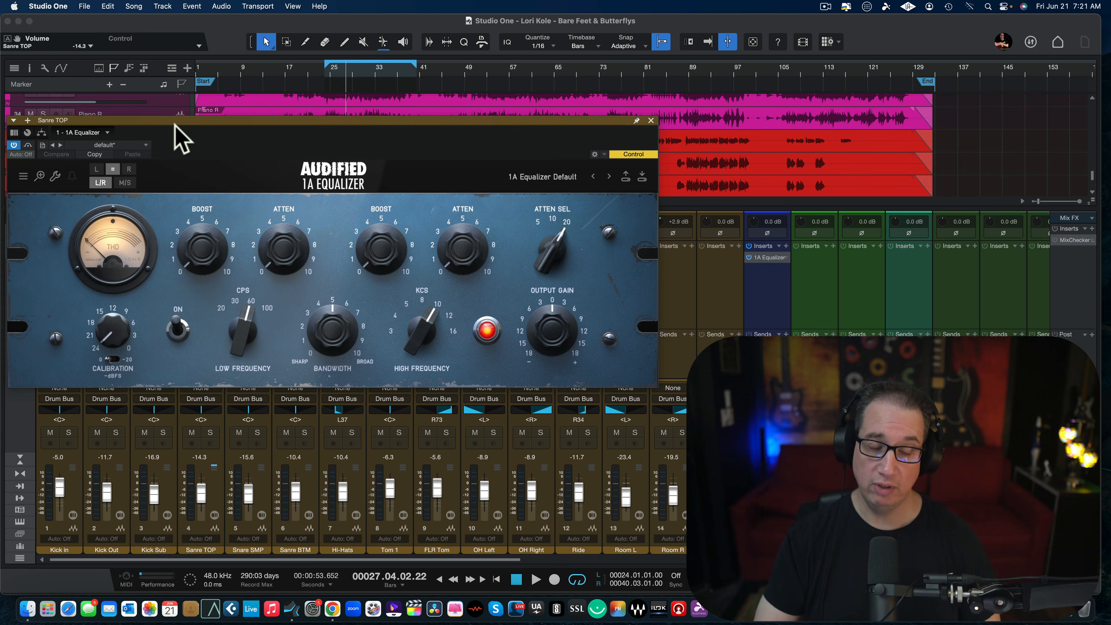
drag(173, 125, 172, 115)
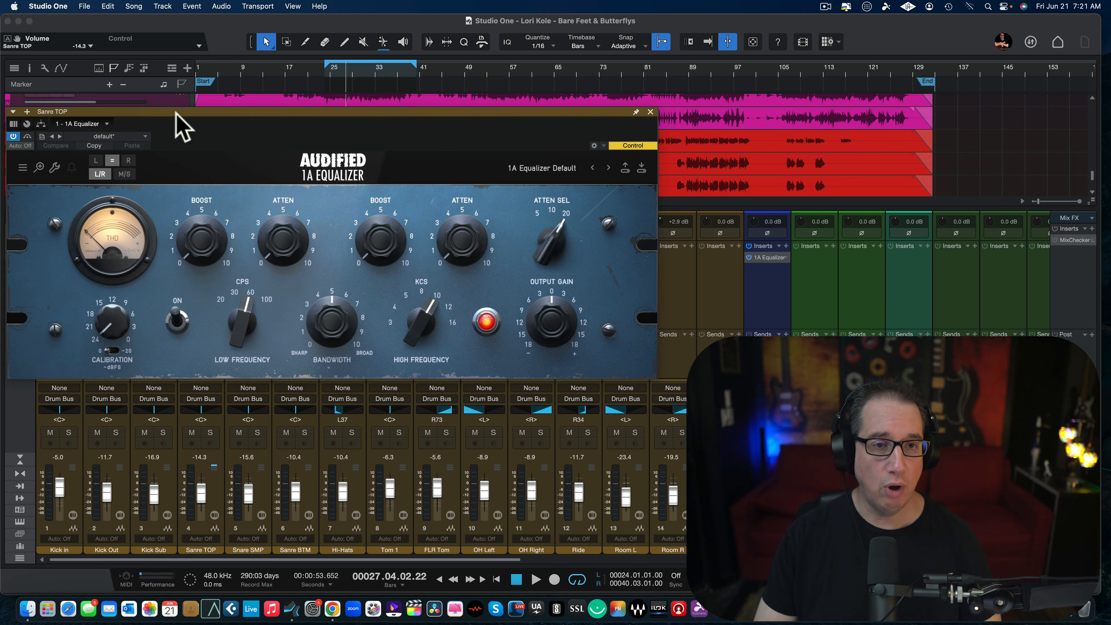
drag(172, 114, 176, 115)
click(175, 114)
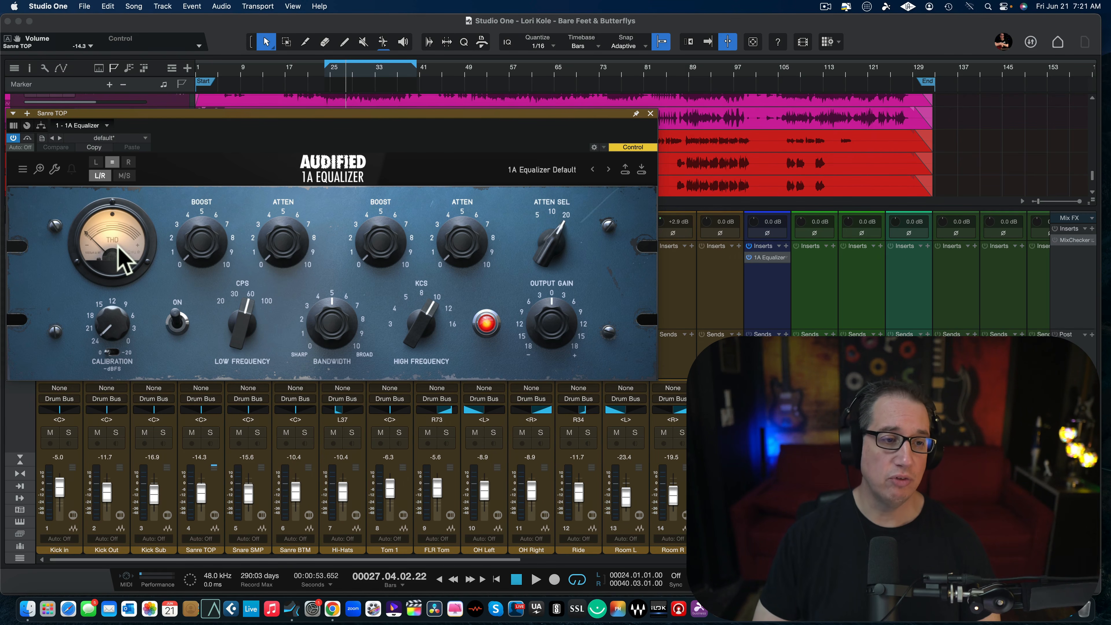
drag(131, 310, 97, 333)
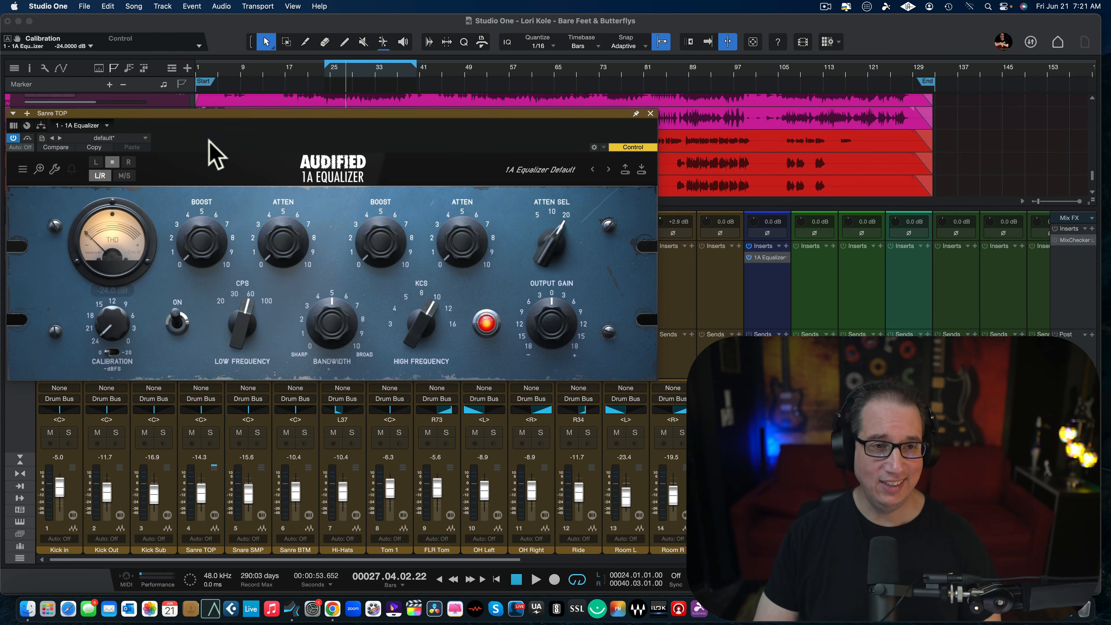
drag(220, 110, 217, 104)
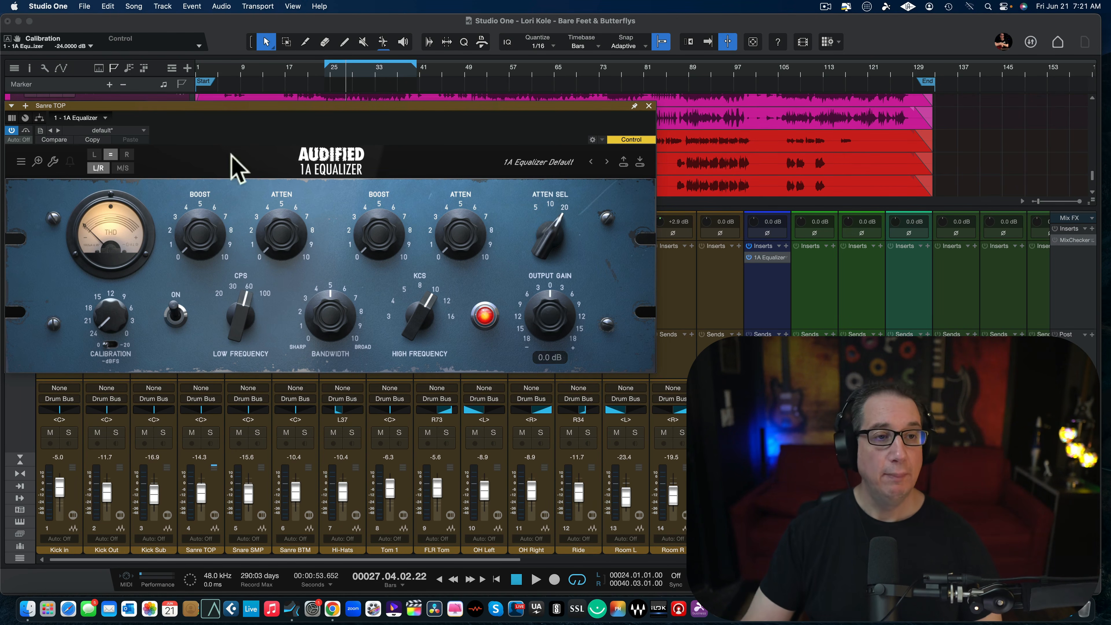
Step: Switch the equalizer's channel editing to the right channel, to the left channel and back to linked
click(126, 154)
click(95, 154)
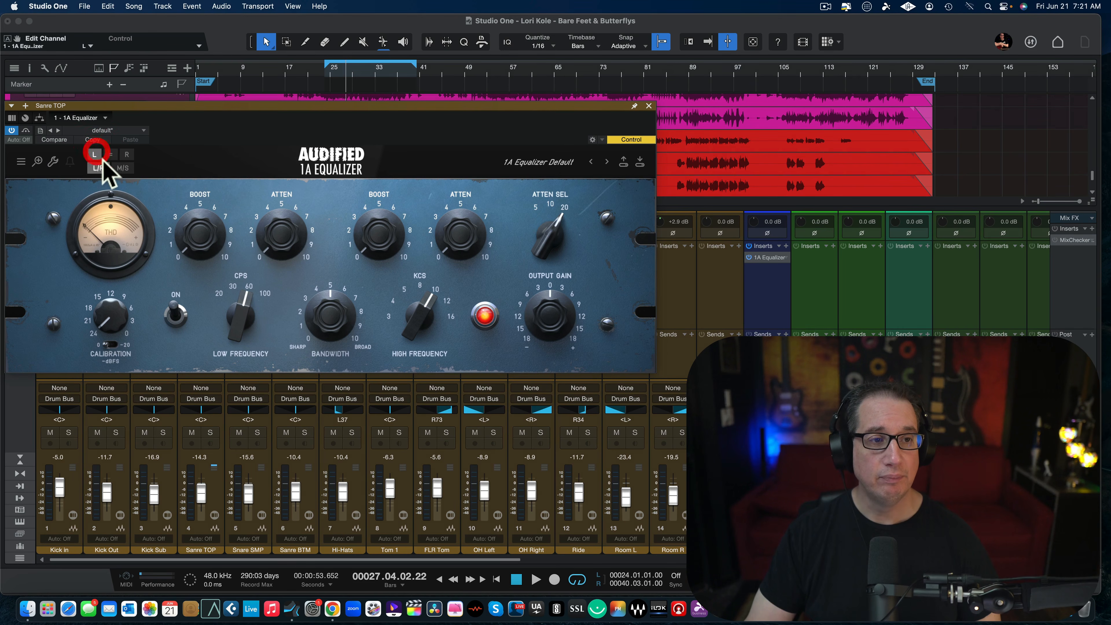
click(110, 154)
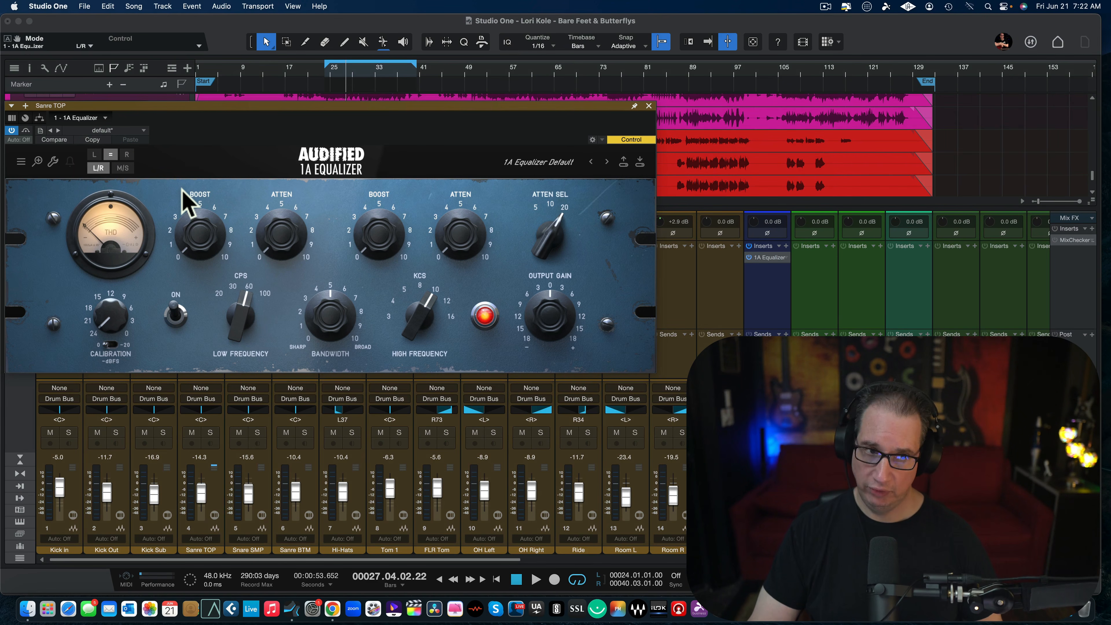
Step: Examine the 1A Equalizer's plug-in options, interface zoom sizes and preset categories, including the Master presets
click(21, 162)
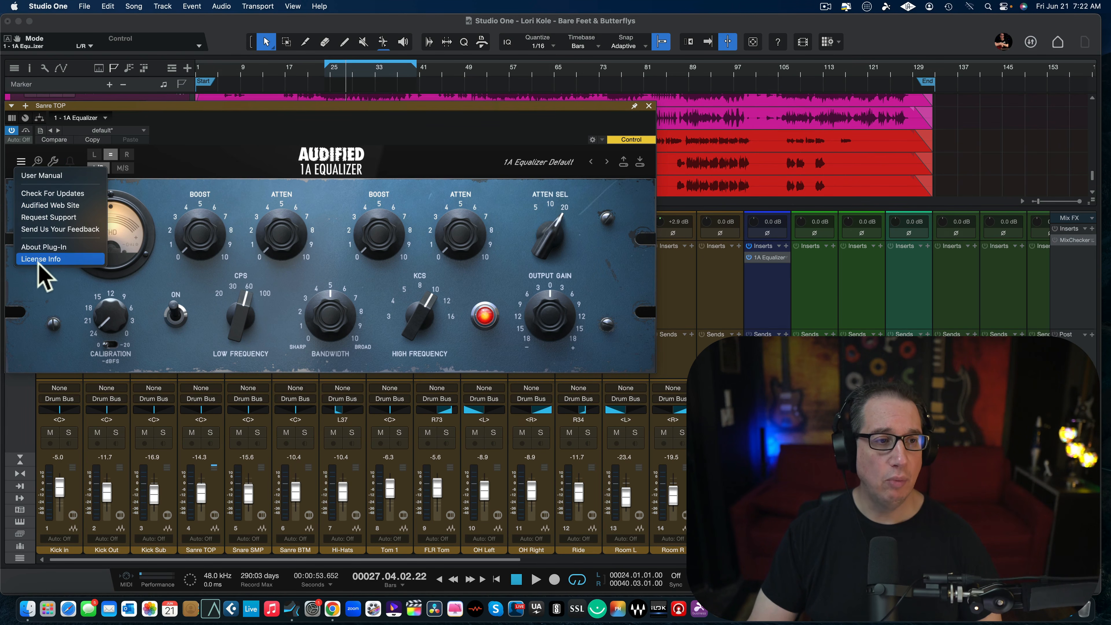
click(161, 171)
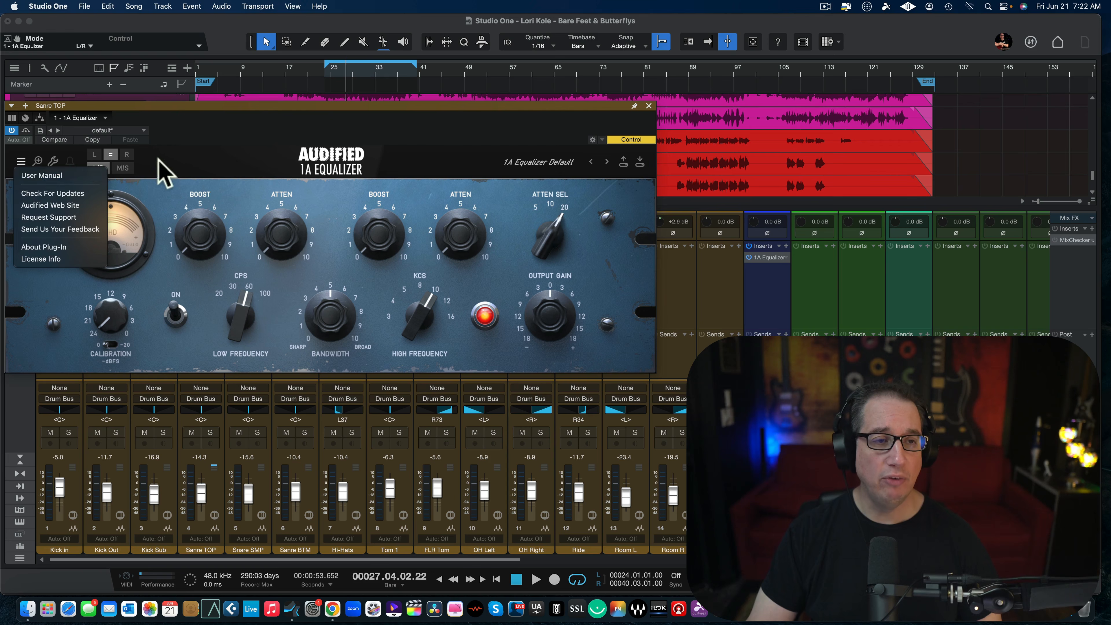
click(38, 161)
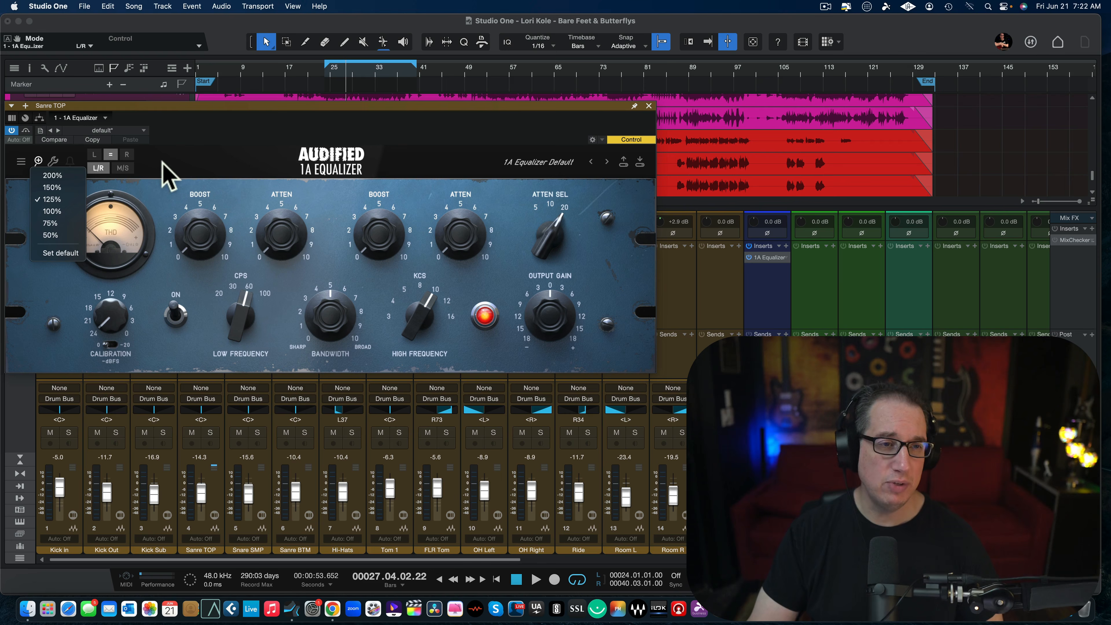
click(163, 171)
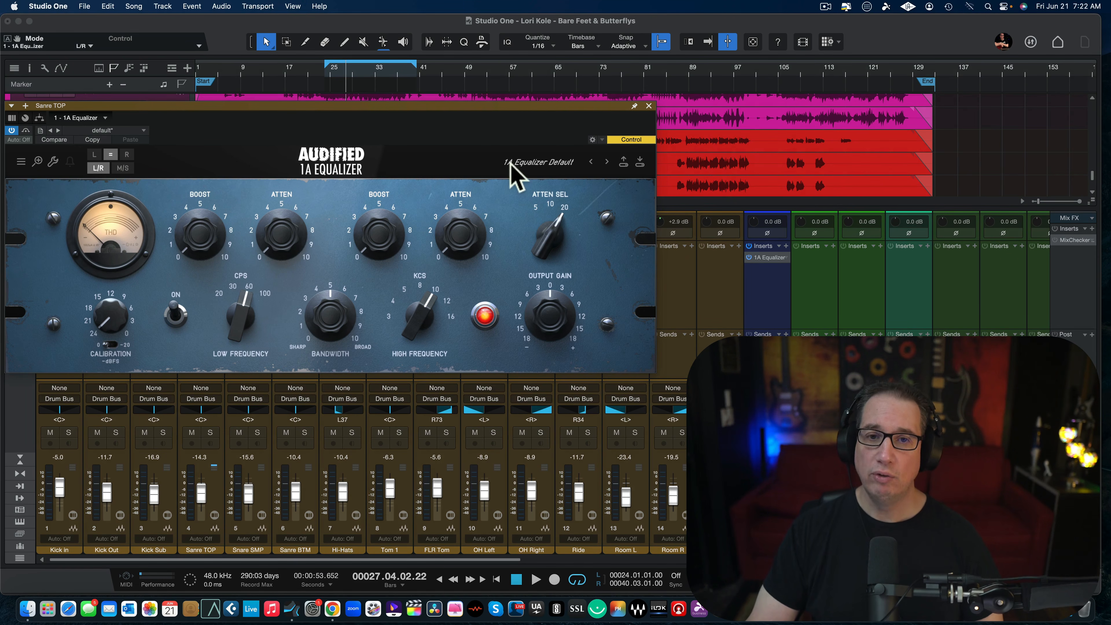
click(532, 163)
mouse_move(540, 192)
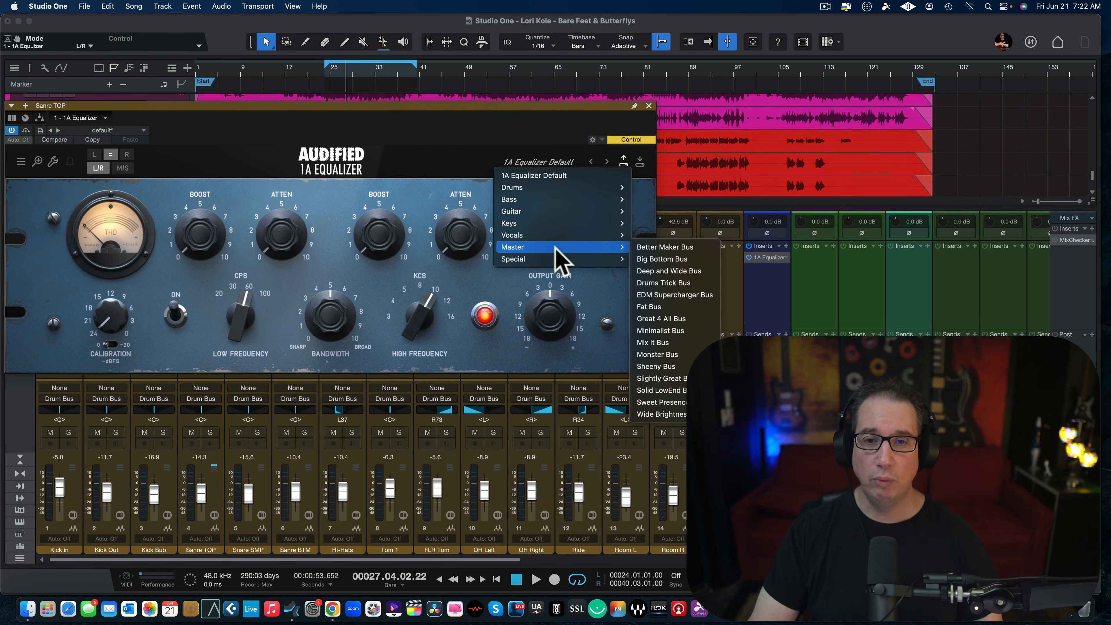
mouse_move(560, 260)
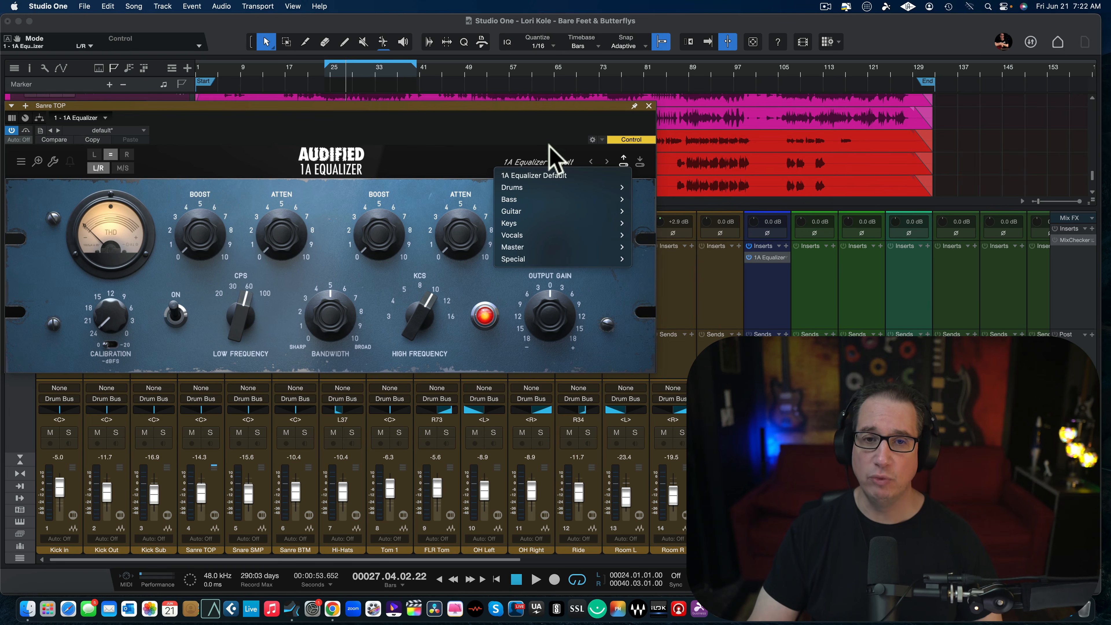
click(549, 133)
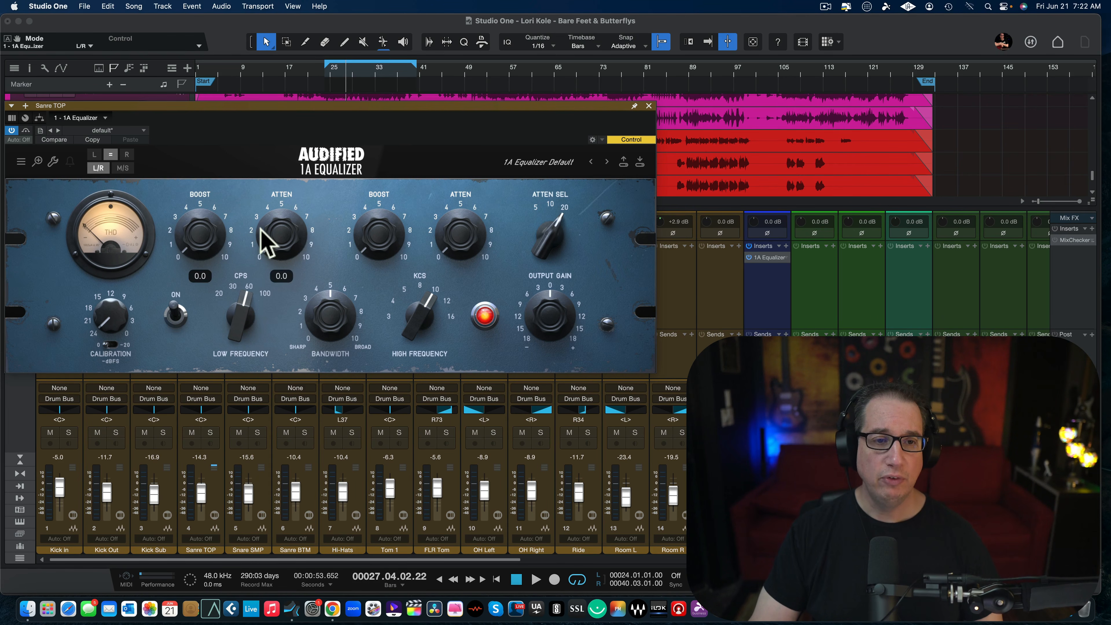
Step: Try the equalizer's high-frequency Bandwidth and Atten Sel controls, ending at Bandwidth 5.0 and Atten Sel 20
drag(331, 268, 330, 317)
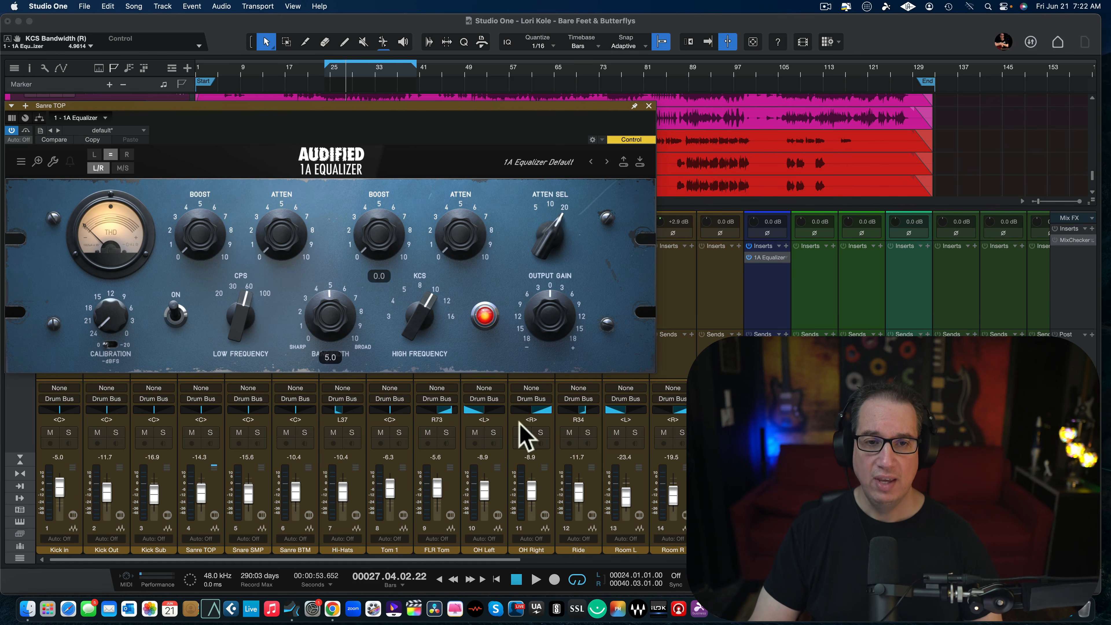
drag(556, 225, 565, 84)
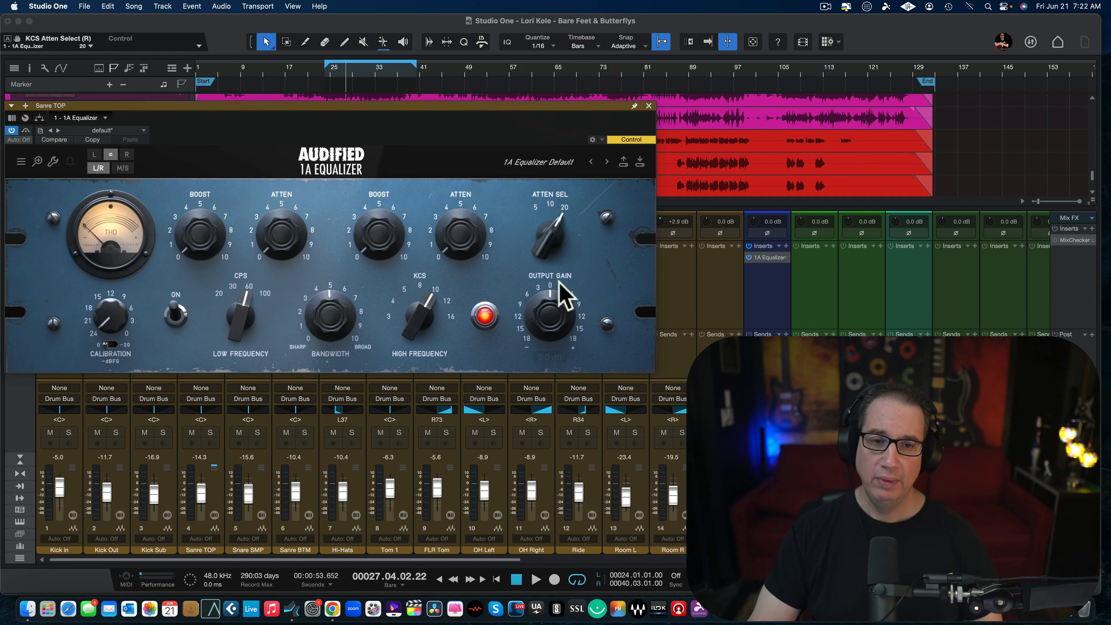
Step: Toggle the equalizer's red lamp switch and its ON switch repeatedly, leaving both enabled
click(481, 324)
click(480, 320)
click(479, 320)
click(479, 320)
click(479, 320)
click(480, 320)
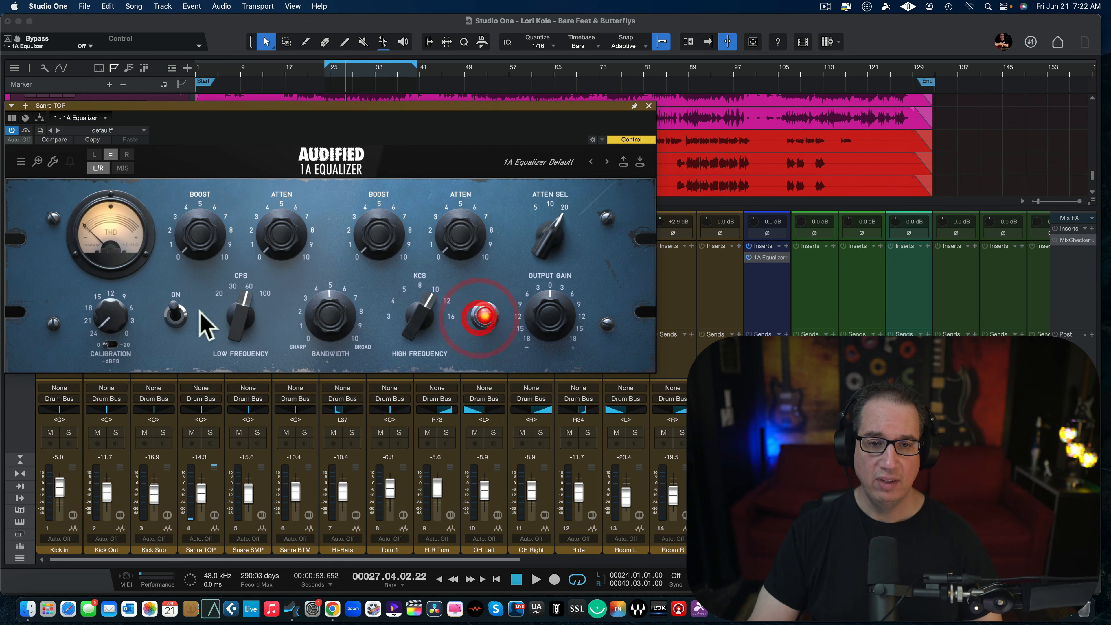
click(176, 316)
click(176, 315)
click(177, 314)
click(177, 316)
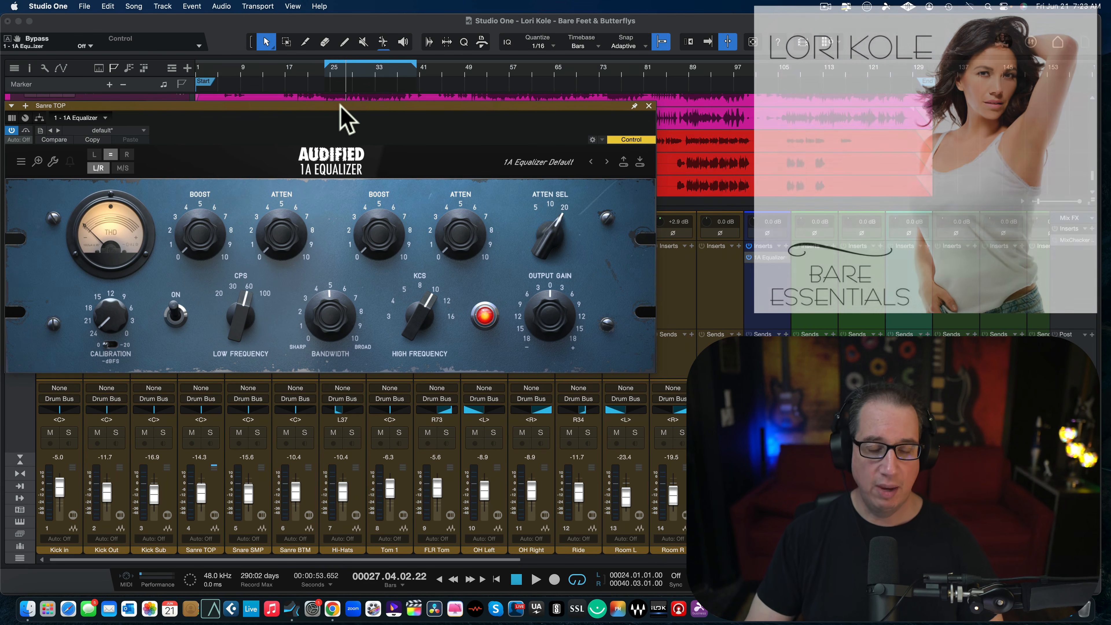
Step: Close the equalizer, play the full mix from bar 24 through the loop range, and return the playhead to bar 24
click(649, 107)
click(324, 69)
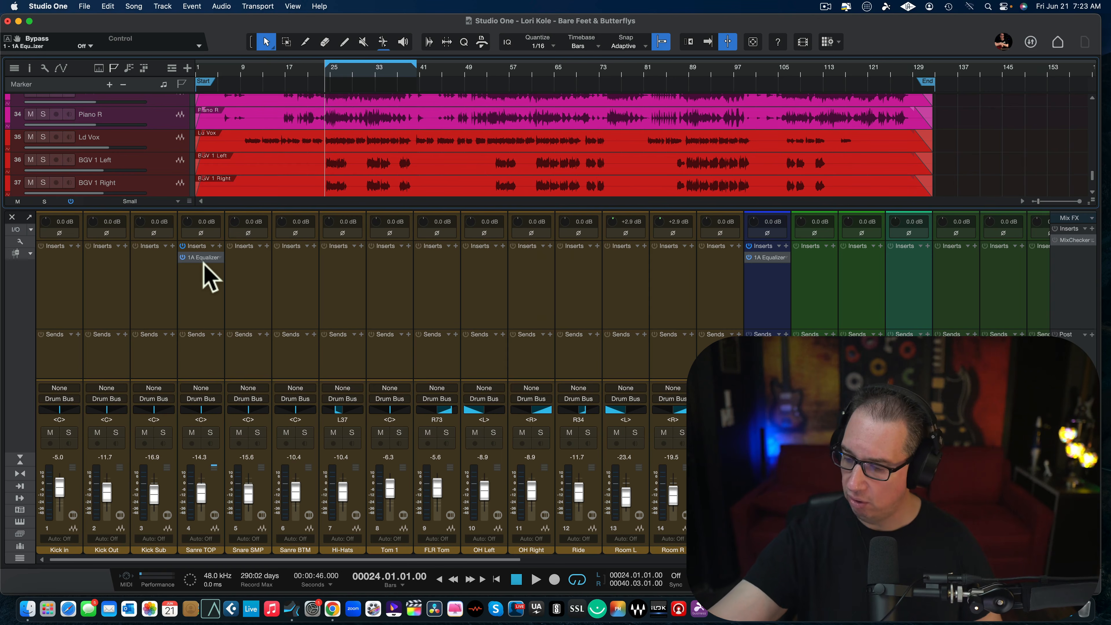
key(space)
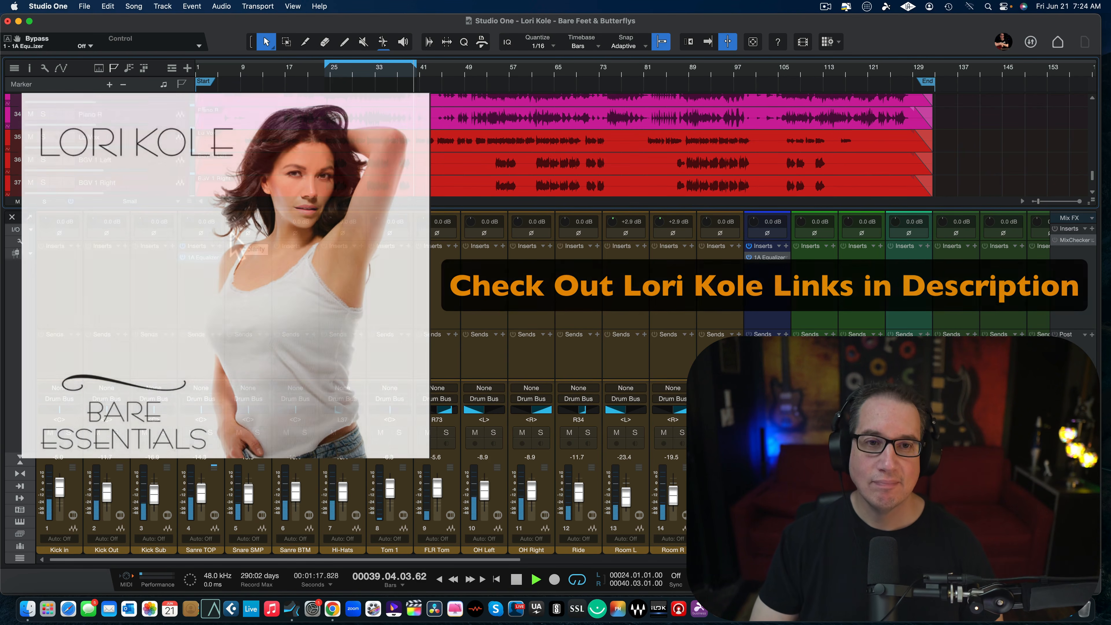
key(space)
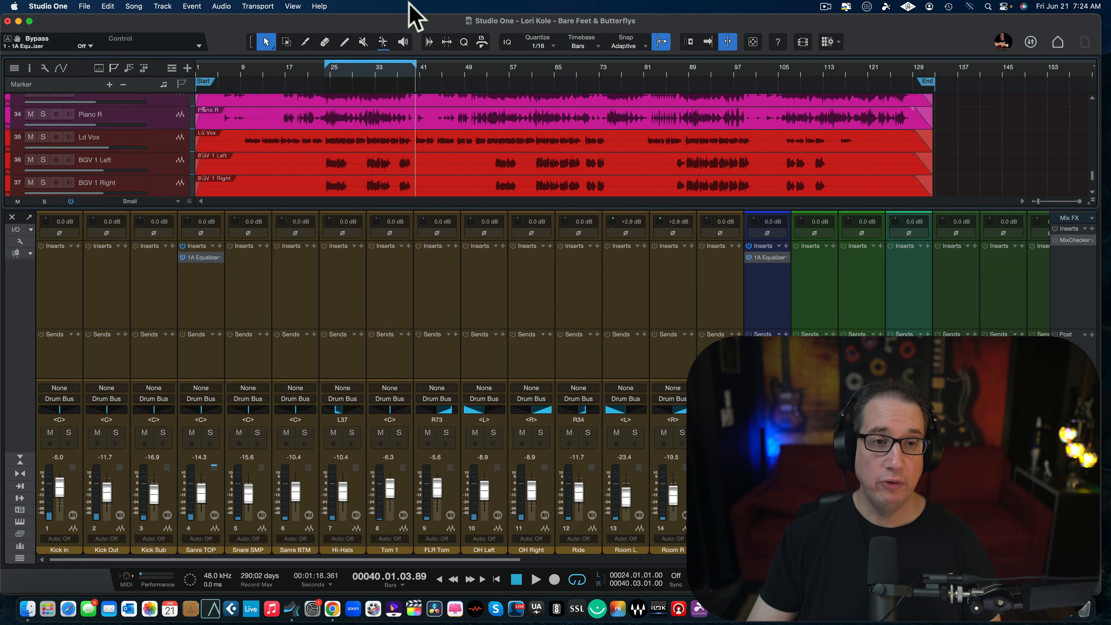
click(327, 76)
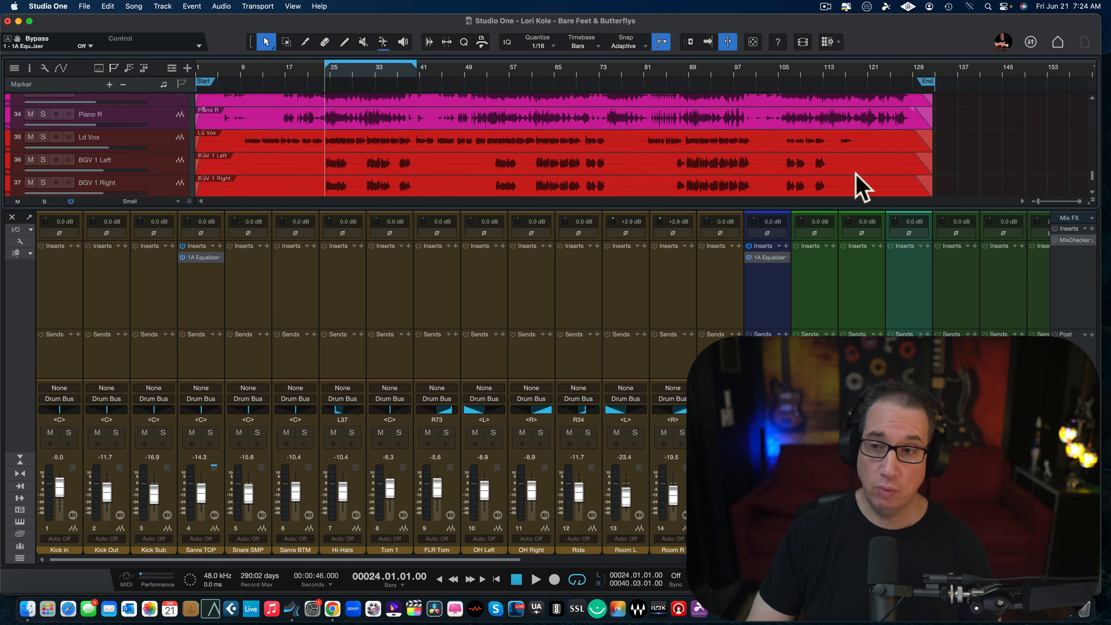
Step: View the MixChecker Ultra plug-in on the Main output and close it again
click(1075, 240)
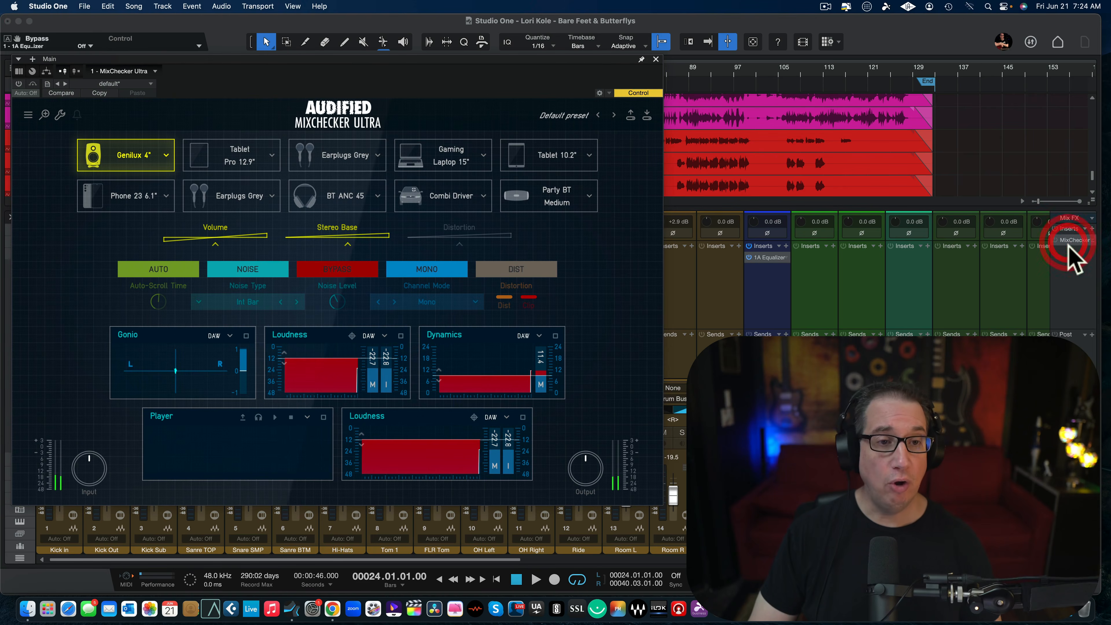
click(655, 60)
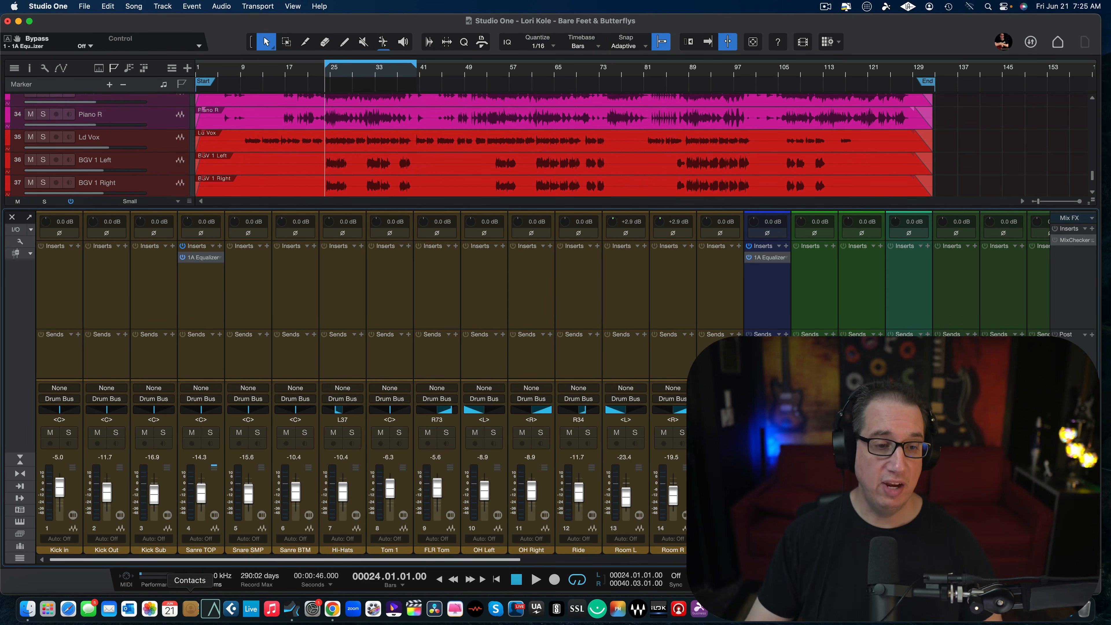
Step: Solo the Snare TOP channel and open its 1A Equalizer with the window moved slightly down
click(210, 432)
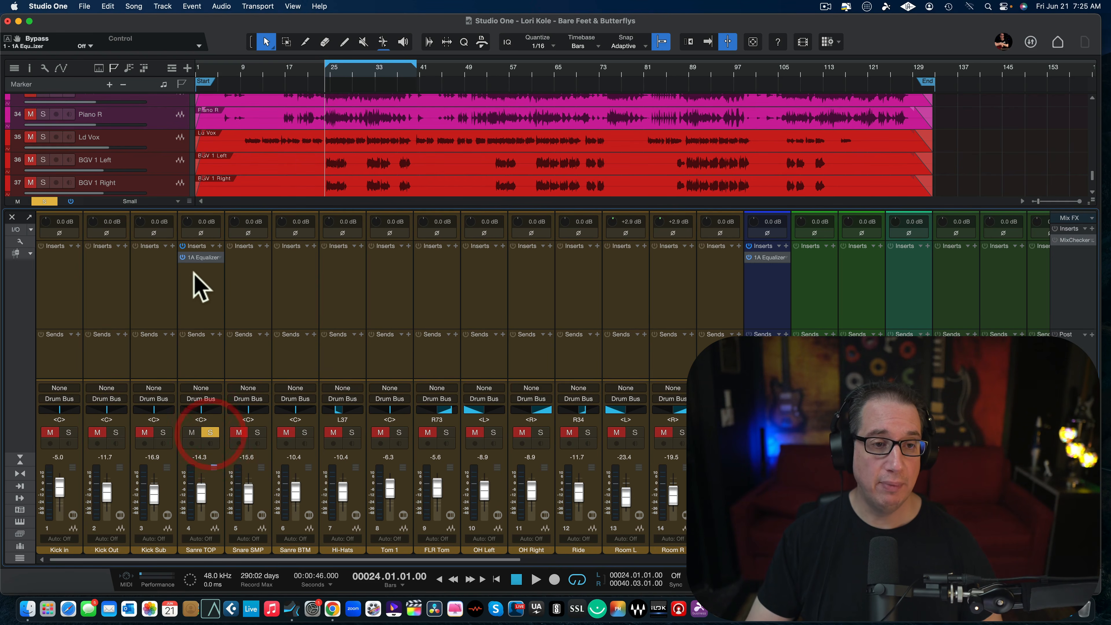
click(200, 259)
drag(241, 104, 241, 124)
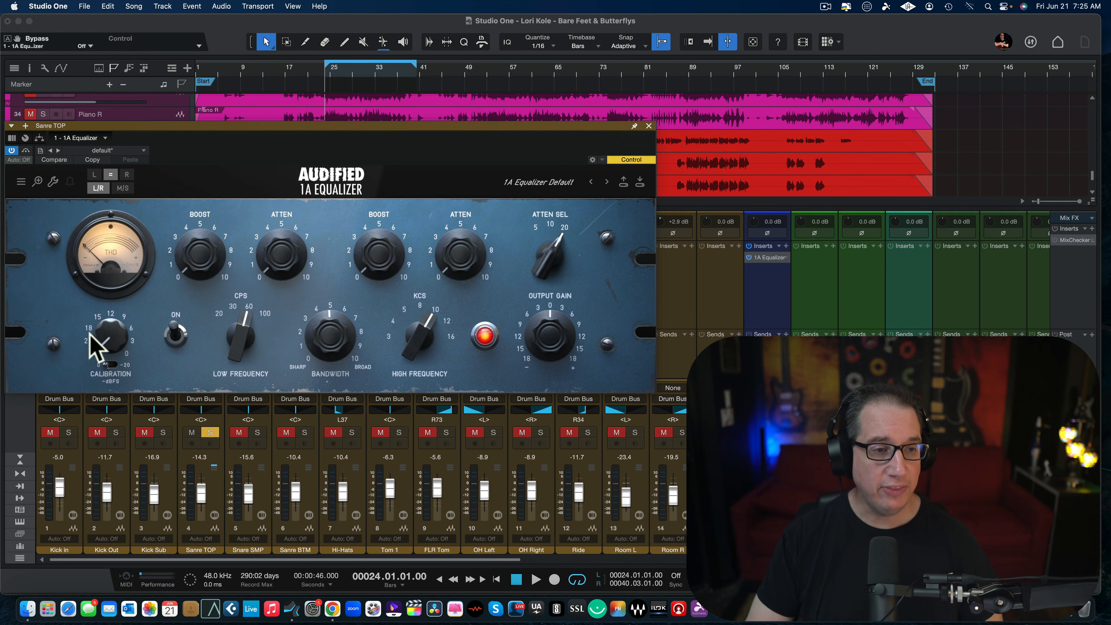
Step: Play the soloed snare from bar 24 and raise the Snare TOP fader to -6.3 dB
drag(92, 345, 120, 355)
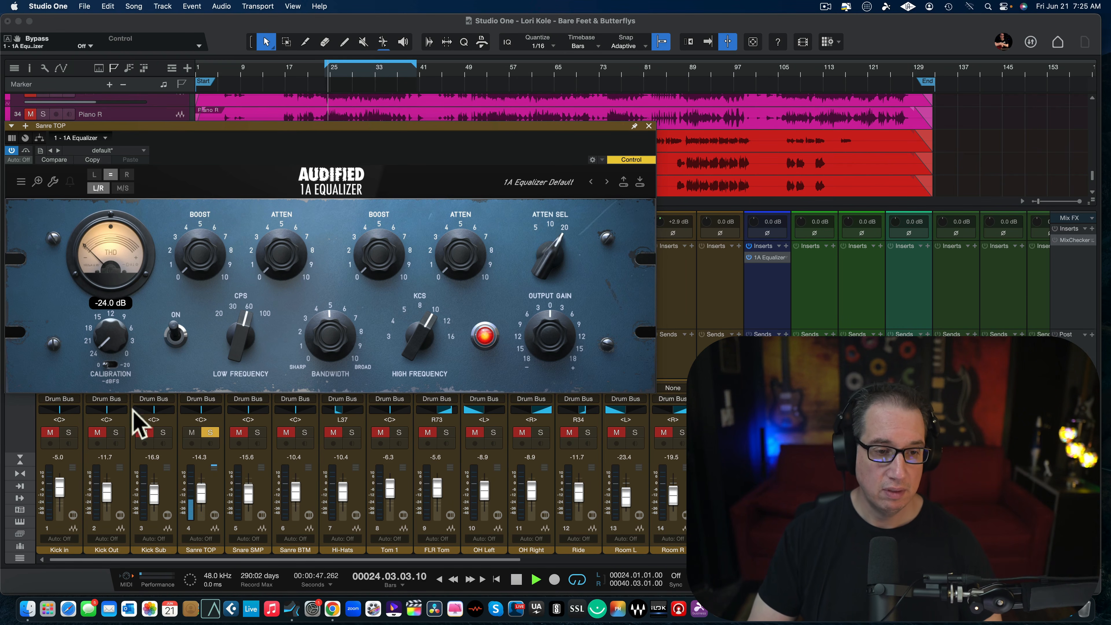
drag(203, 509, 202, 487)
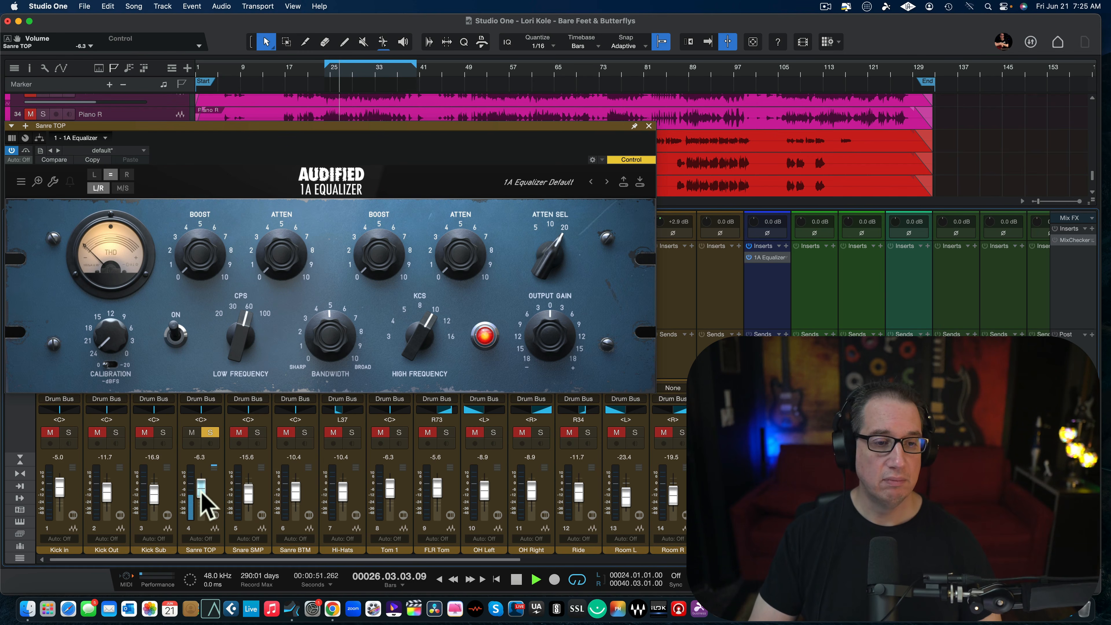
Step: Set the calibration pad to 20 dB and try Calibration at 0 dB, -24 dB and 0 dB again on the playing snare
mouse_move(110, 347)
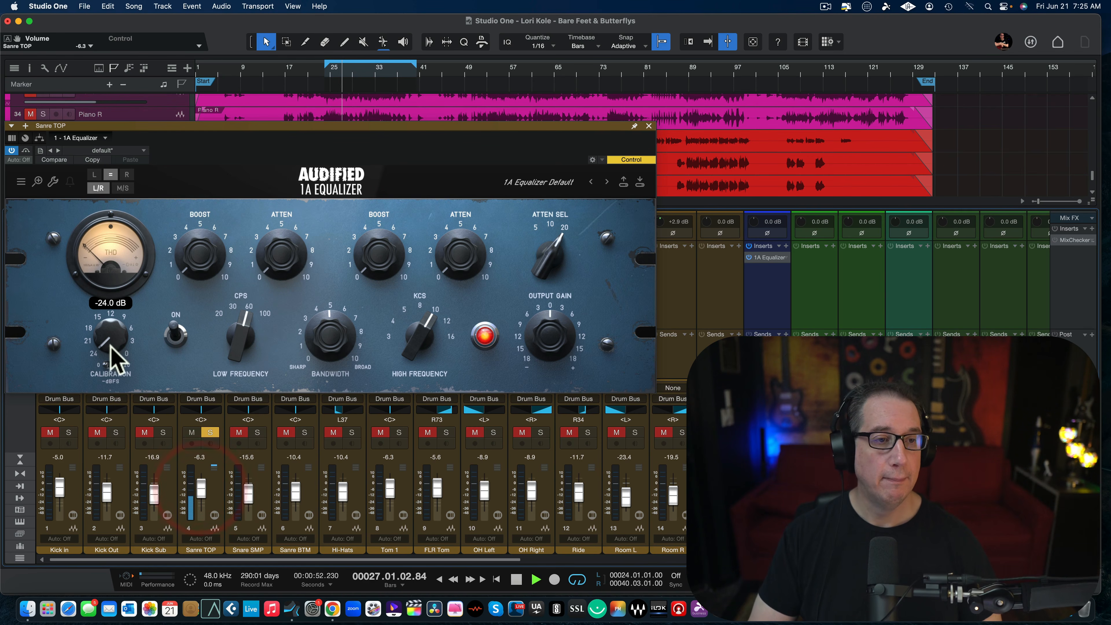
click(110, 364)
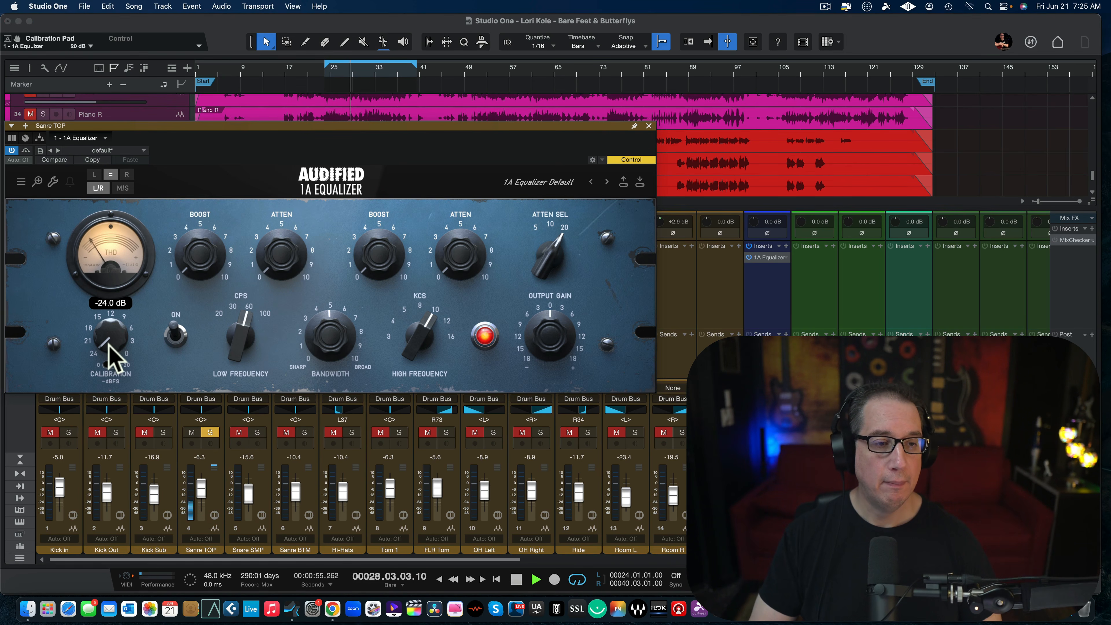
drag(109, 346, 95, 174)
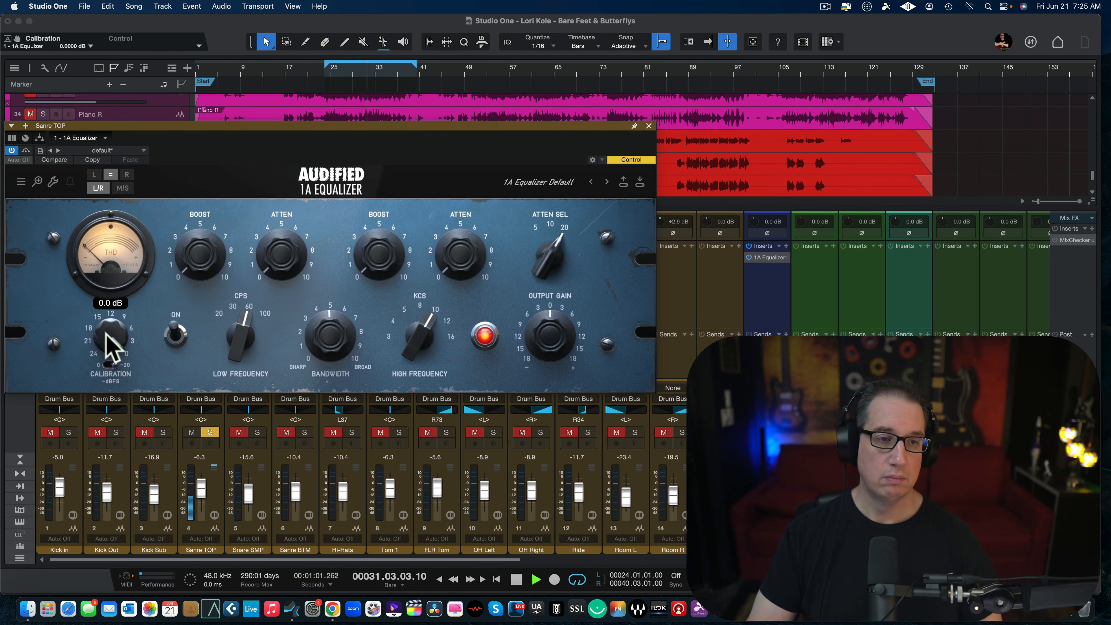
drag(109, 346, 100, 494)
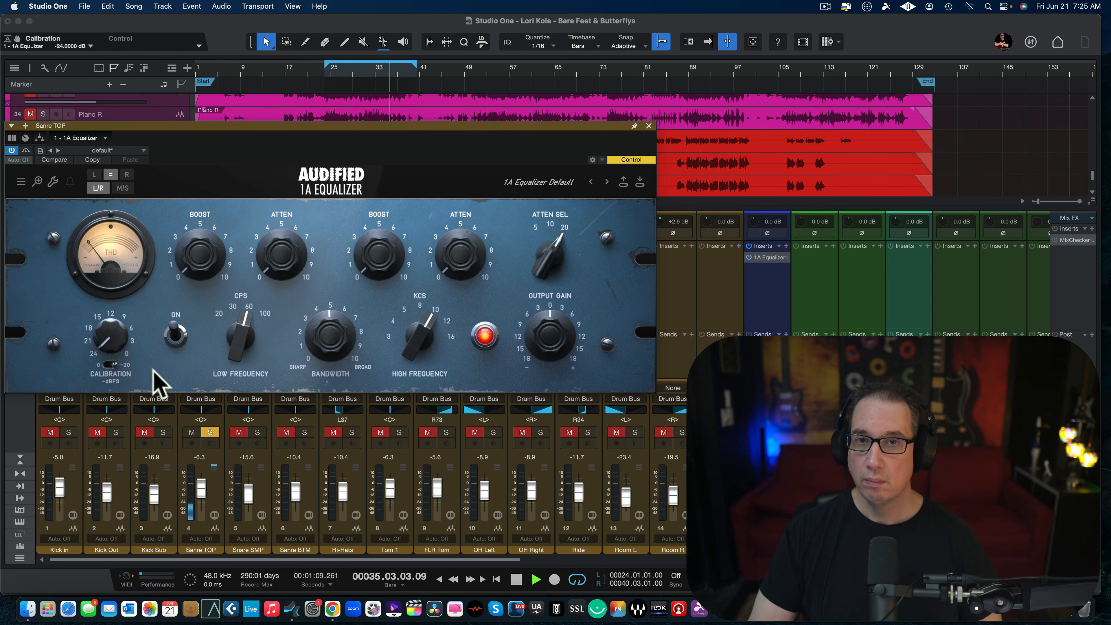
drag(155, 383, 123, 154)
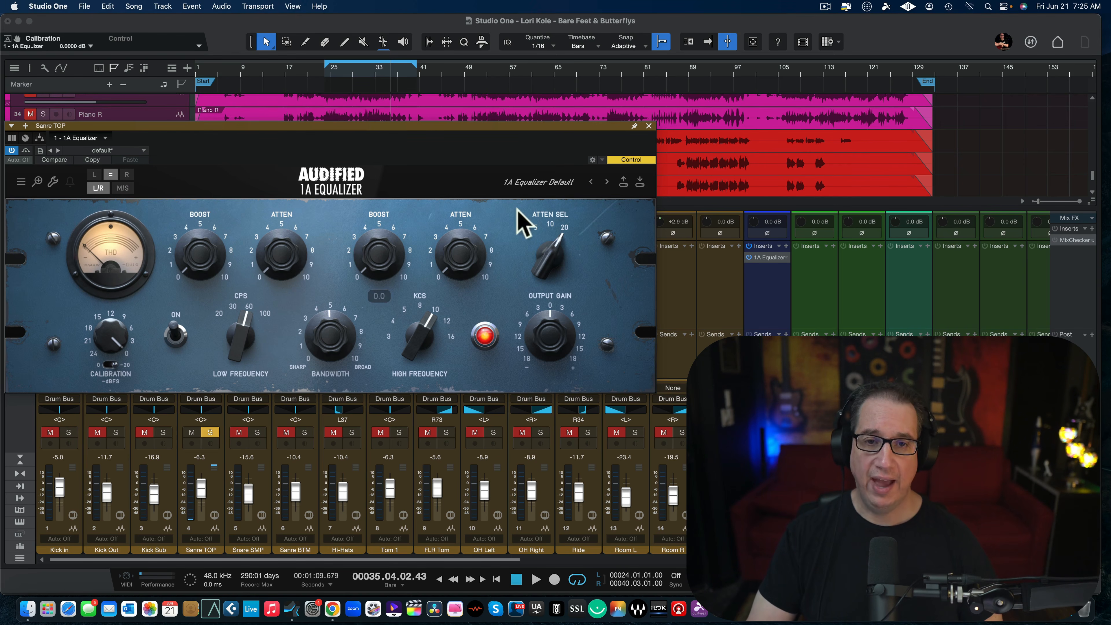
Step: Load the Snare Big preset from the Drums category into the Snare TOP equalizer
click(545, 186)
mouse_move(560, 208)
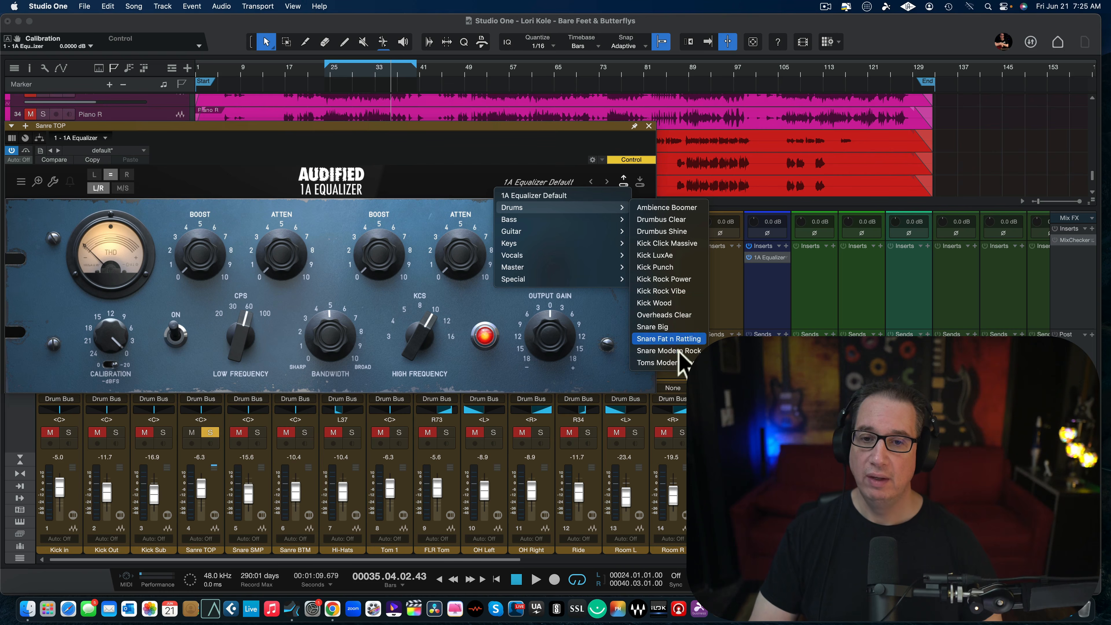
click(671, 329)
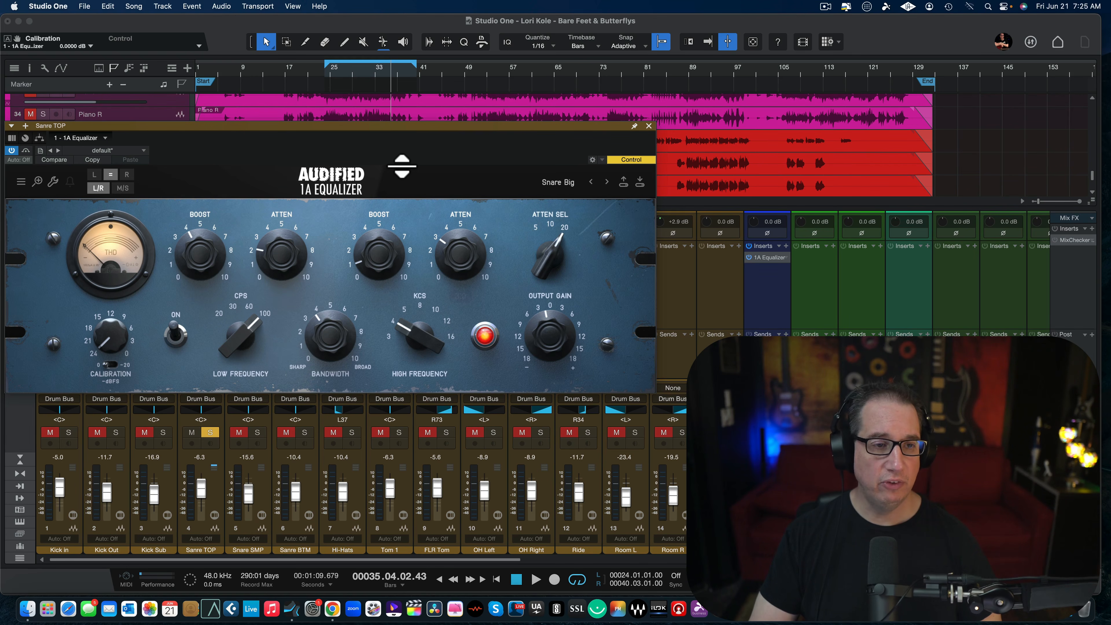
Step: Try Calibration at 0 dB on the playing snare and set the high frequency selector to 5 KCS
drag(111, 337, 116, 185)
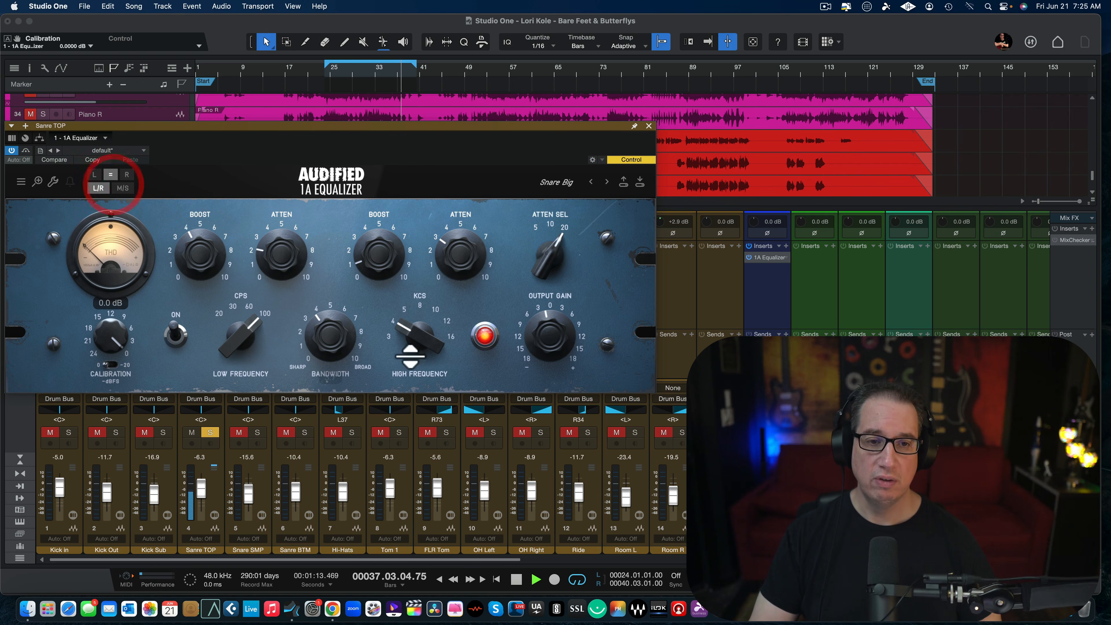
click(410, 316)
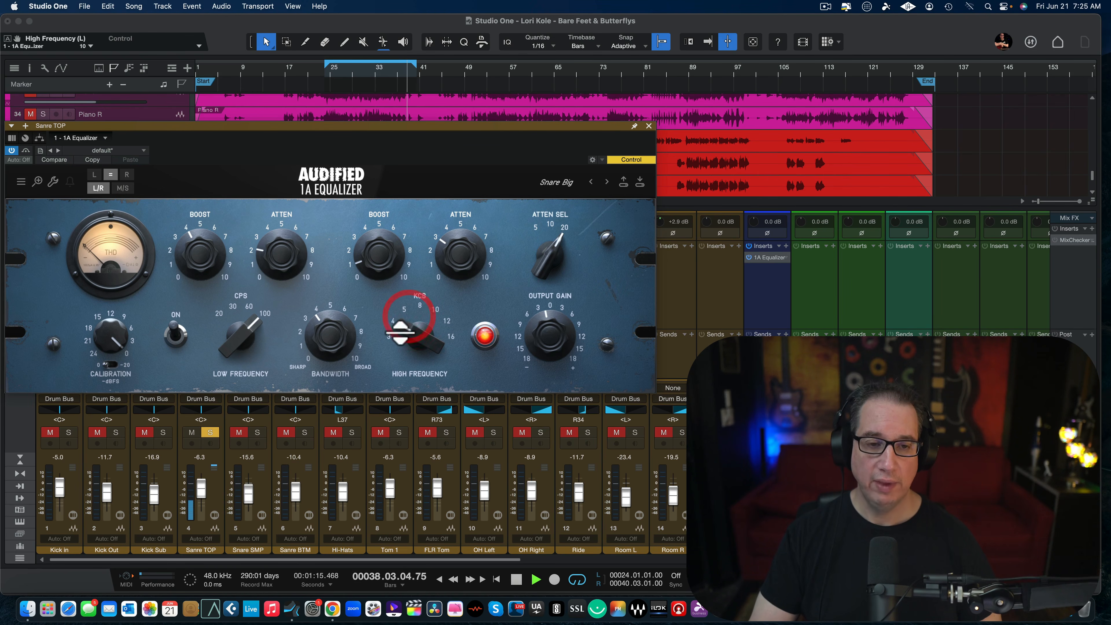
drag(404, 312, 407, 289)
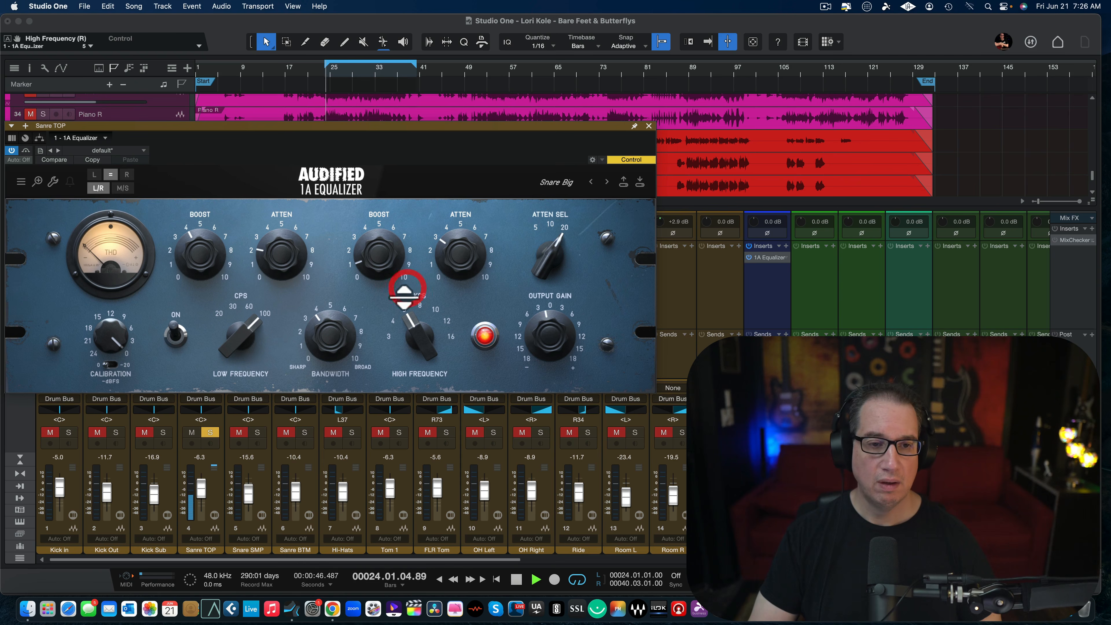
Step: Raise the high-frequency Boost to about 4, set Calibration to -11.3 dB, and compare the snare with the equalizer bypassed and engaged
drag(378, 252, 375, 215)
drag(201, 254, 110, 388)
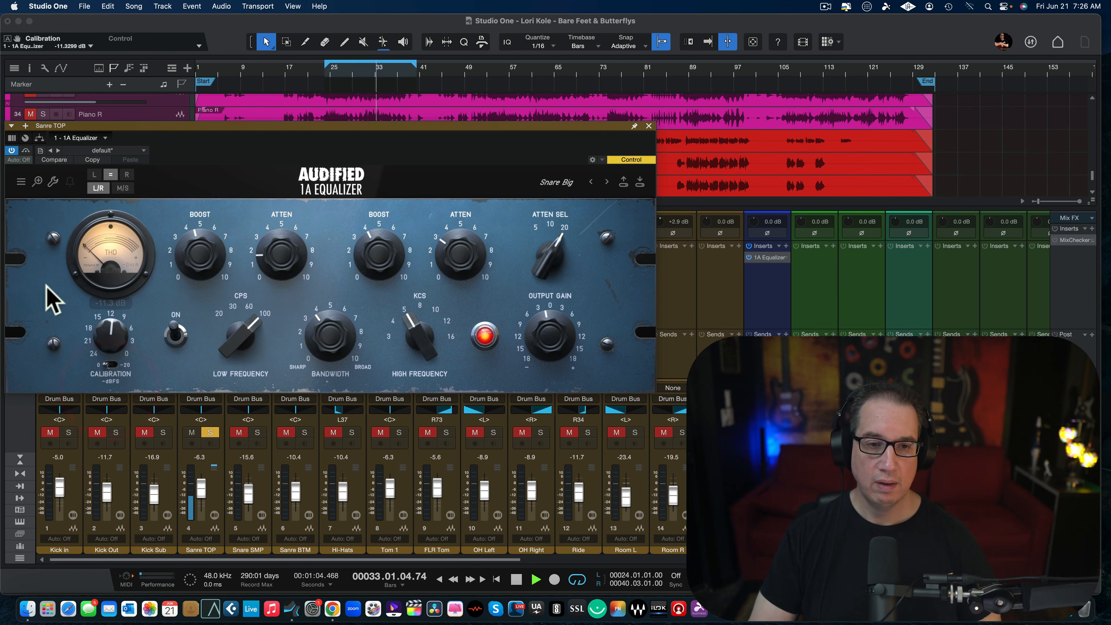
click(176, 342)
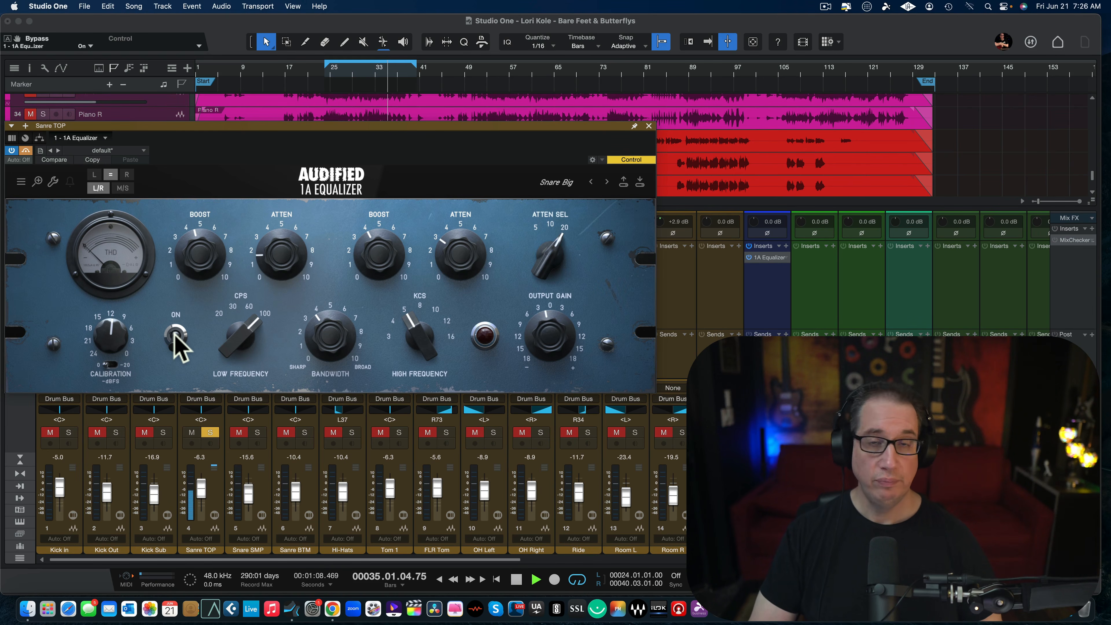
click(176, 340)
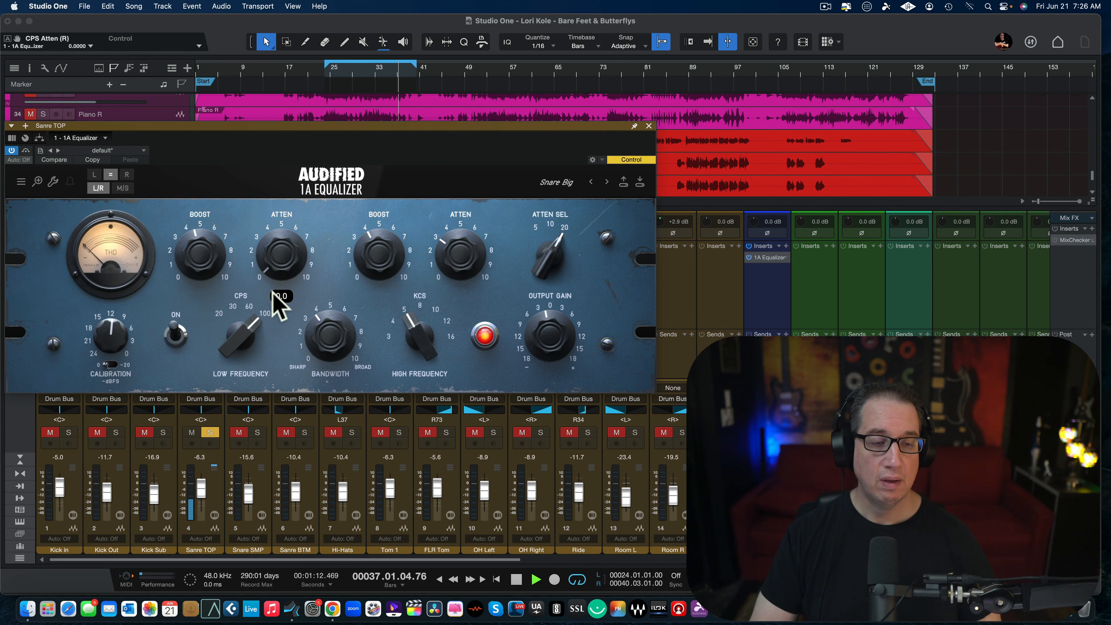
Step: Set the low-frequency Atten to 3.7, try the Bandwidth knob, and compare the snare with the equalizer bypassed and engaged
drag(273, 257, 275, 237)
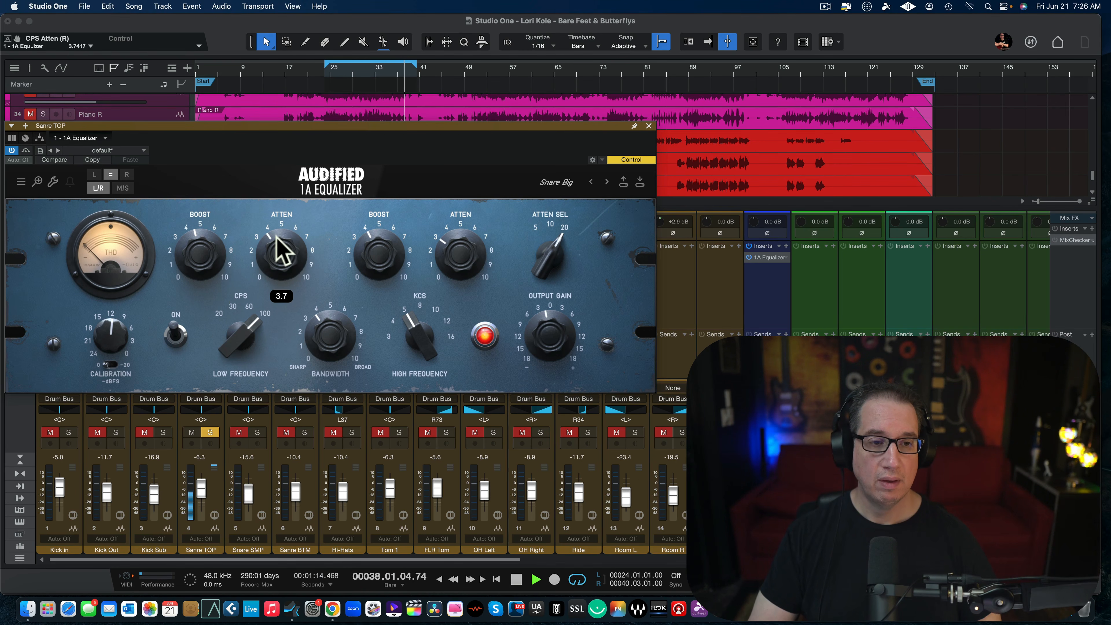
drag(324, 345, 321, 318)
click(177, 336)
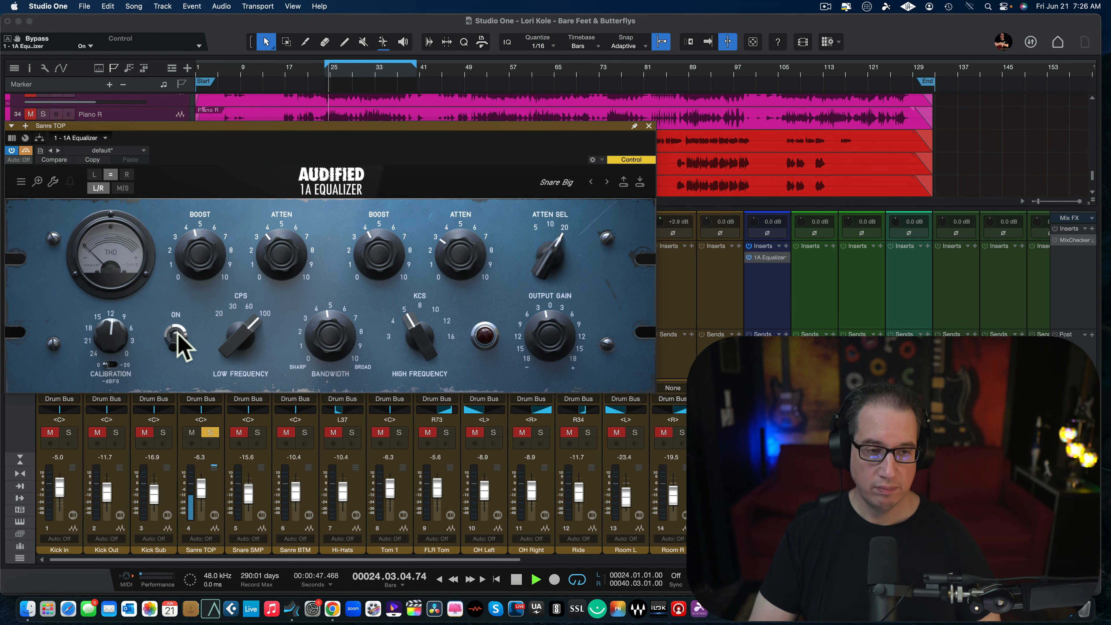
click(177, 336)
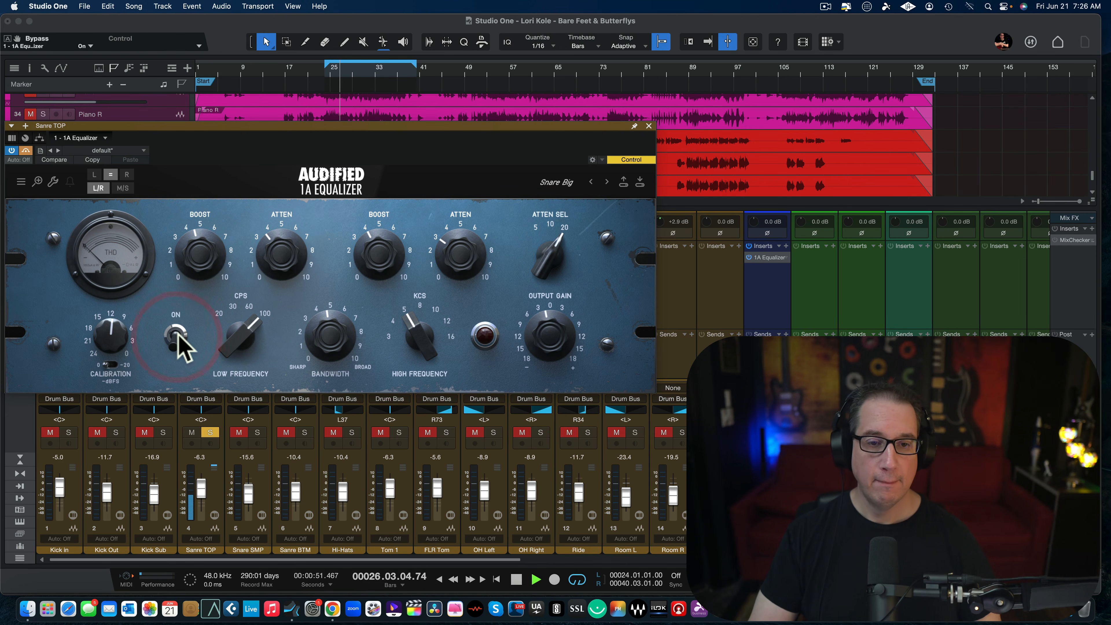
click(177, 337)
Step: Set Calibration to -8.3 dB on the snare equalizer and compare the sound with the equalizer bypassed and engaged
mouse_move(114, 340)
drag(115, 336, 103, 258)
click(113, 363)
drag(112, 336, 102, 371)
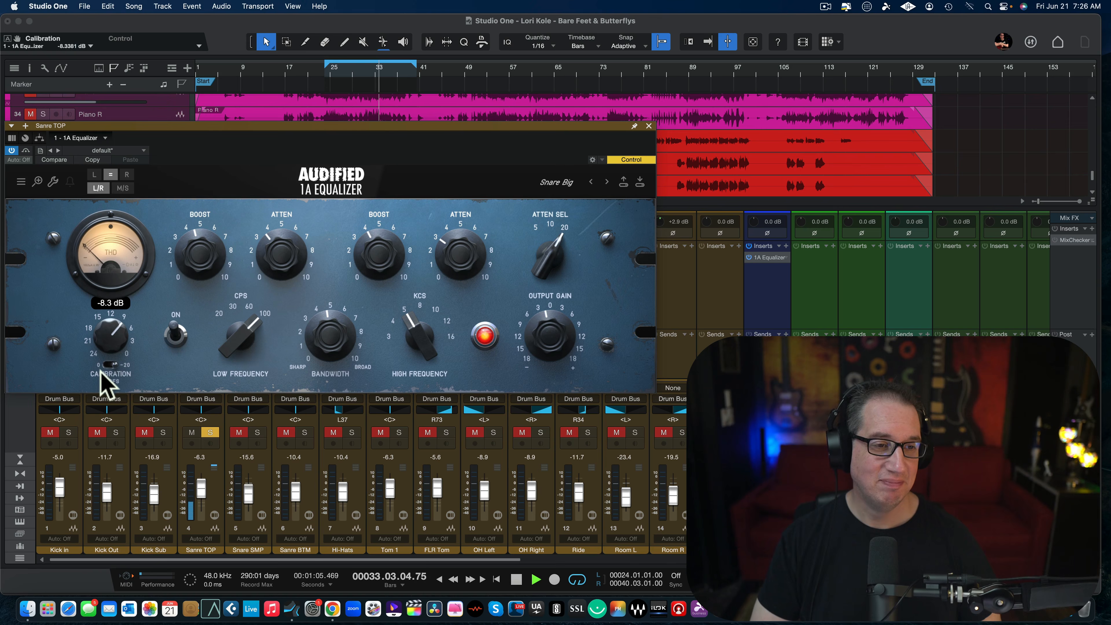
click(175, 345)
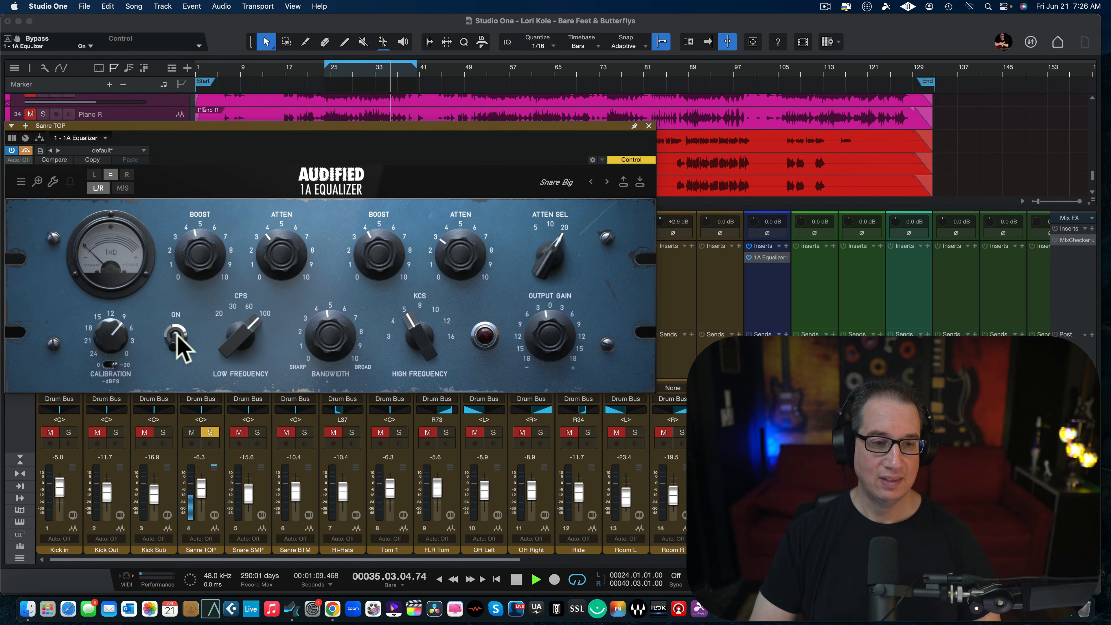
click(176, 341)
Step: Solo the three kick channels and Snare BTM as well, and lower Kick Out to -20.8 dB and Kick Sub to -27.3 dB
click(69, 432)
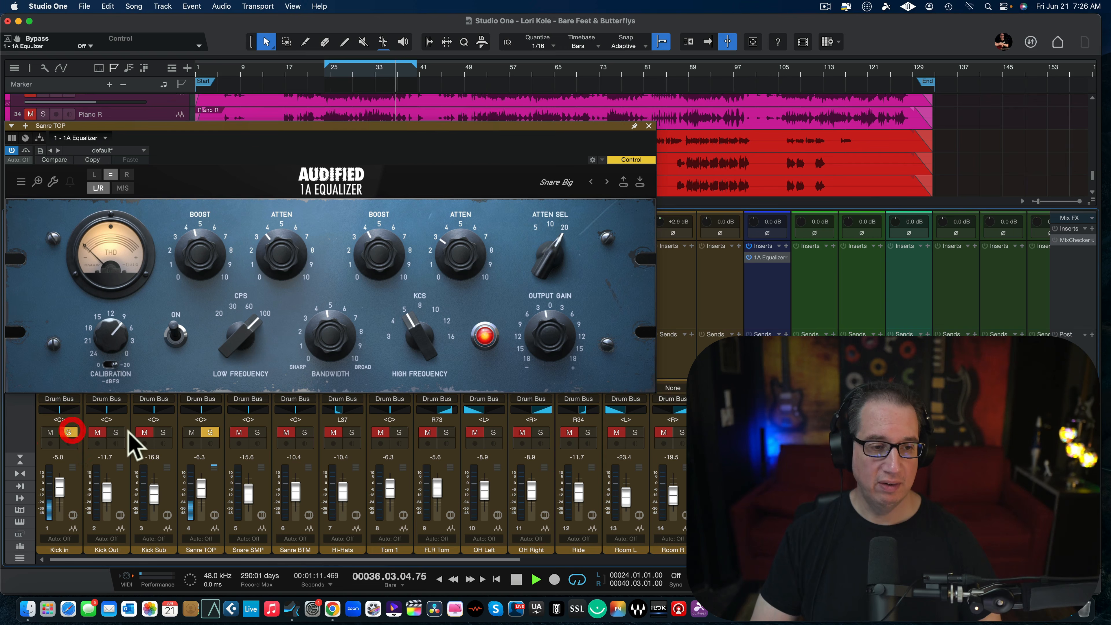
click(115, 432)
click(162, 432)
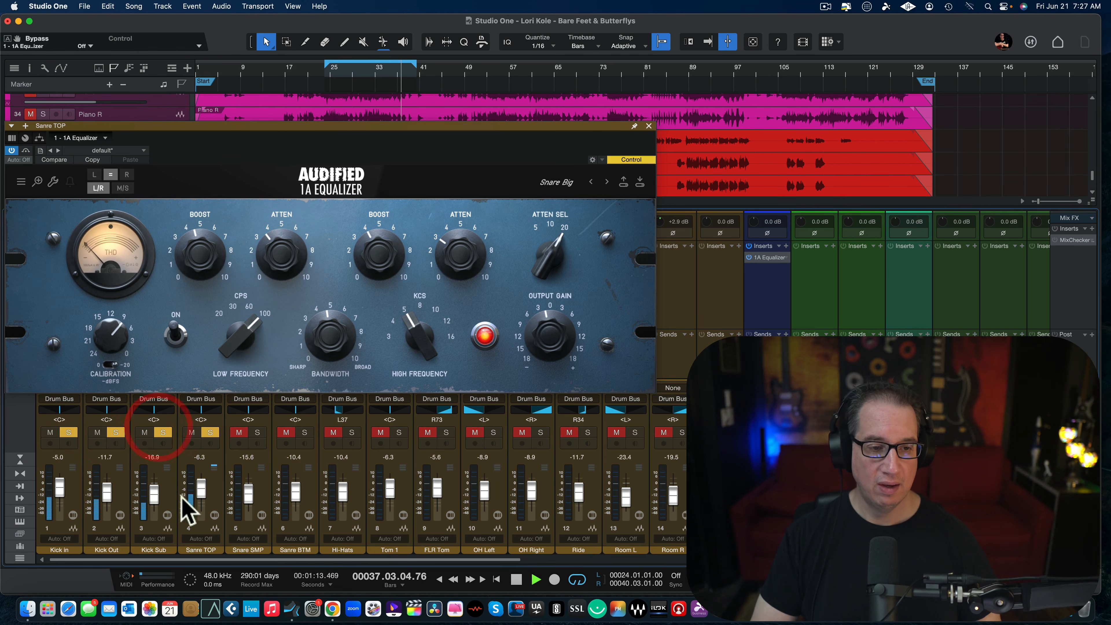
click(306, 432)
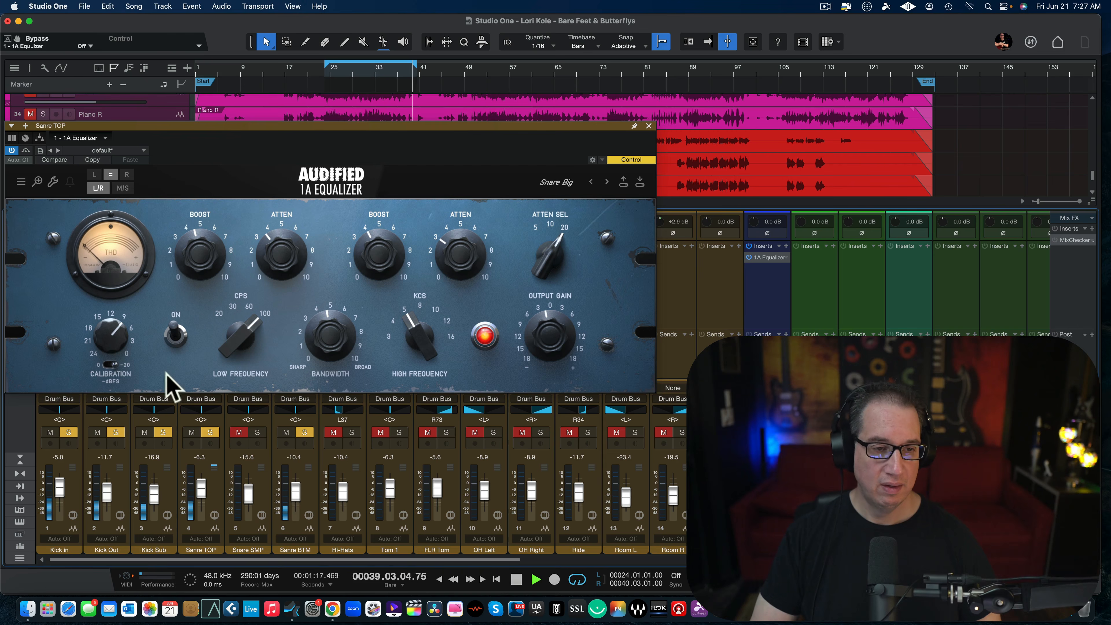
drag(106, 498, 104, 509)
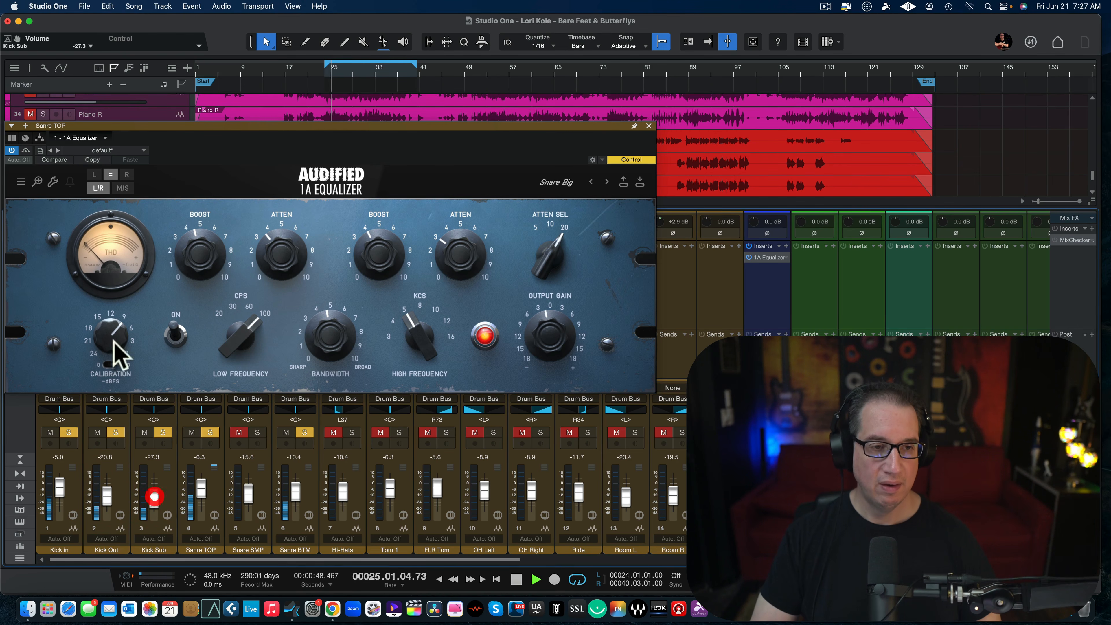
Step: Compare the soloed kick and snare with the snare equalizer bypassed and engaged, and stop playback
click(174, 339)
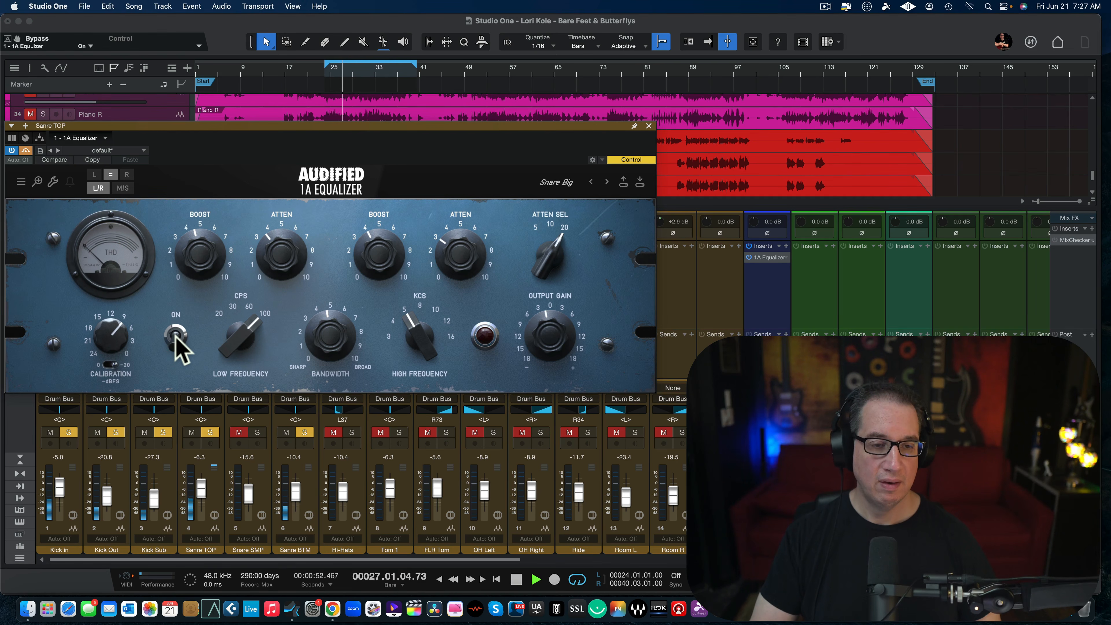
click(176, 338)
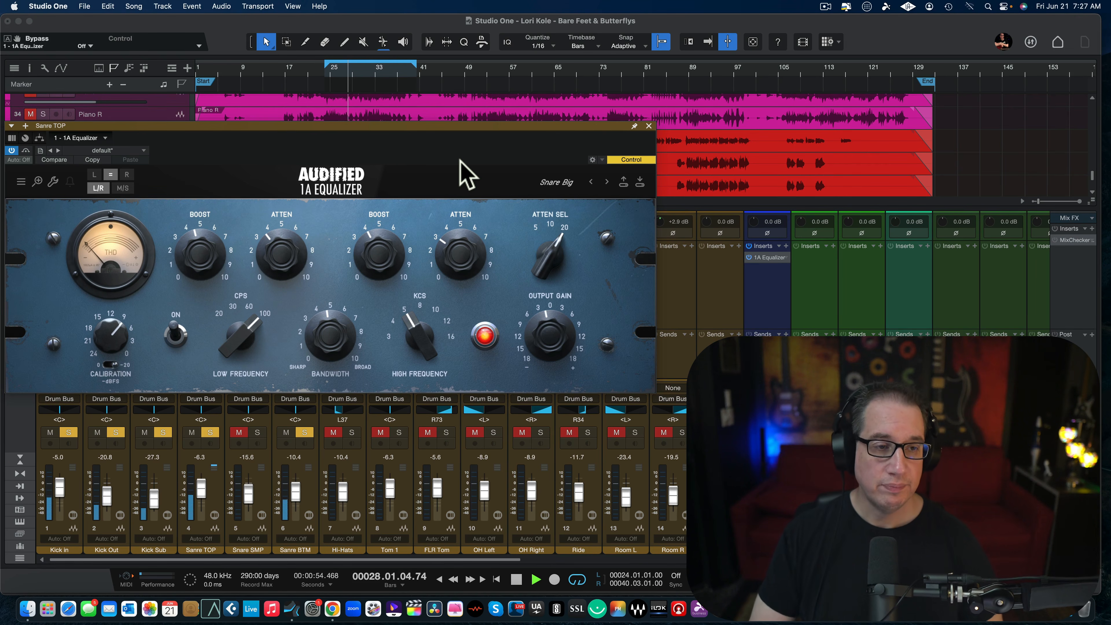
key(space)
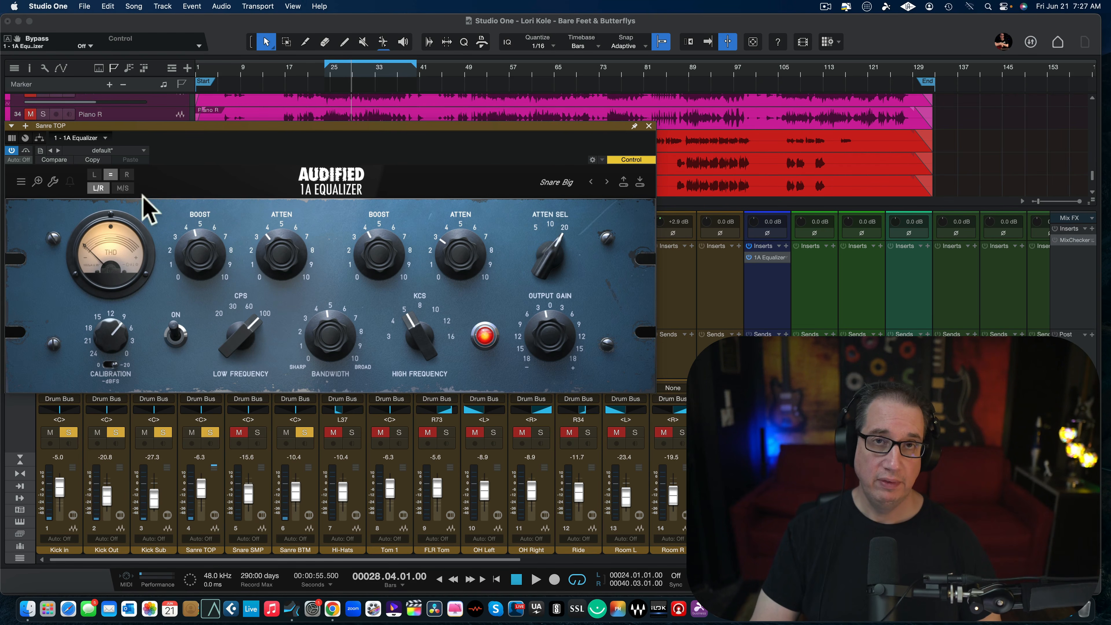
Step: Set the high-frequency Boost to 6.3 and Atten to 3.8 during playback, and compare against the bypassed equalizer
mouse_move(114, 345)
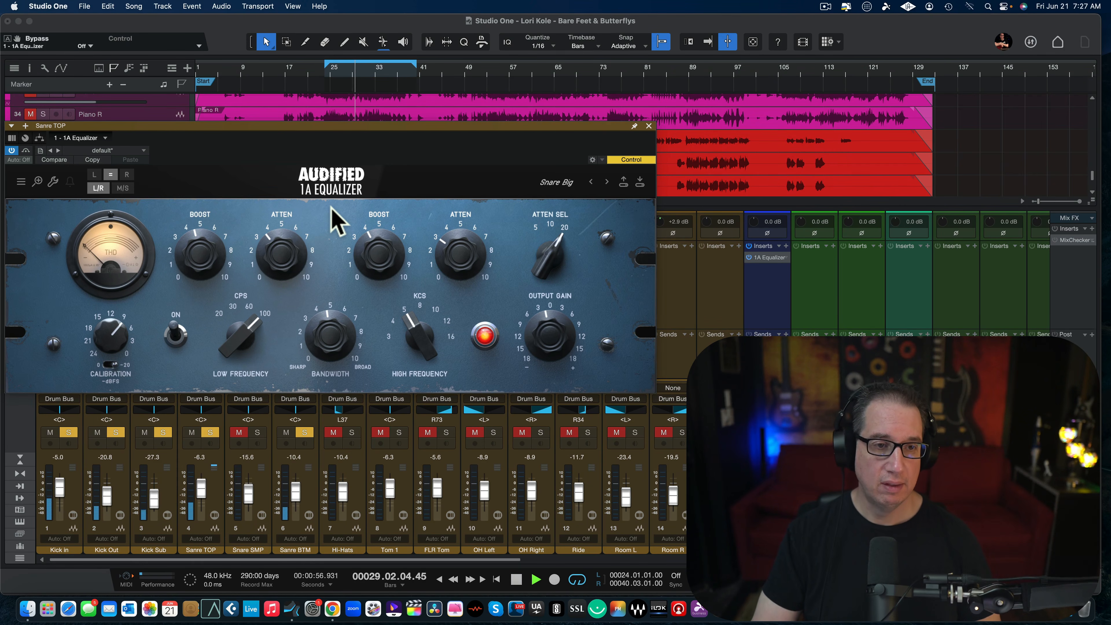
drag(381, 251, 381, 237)
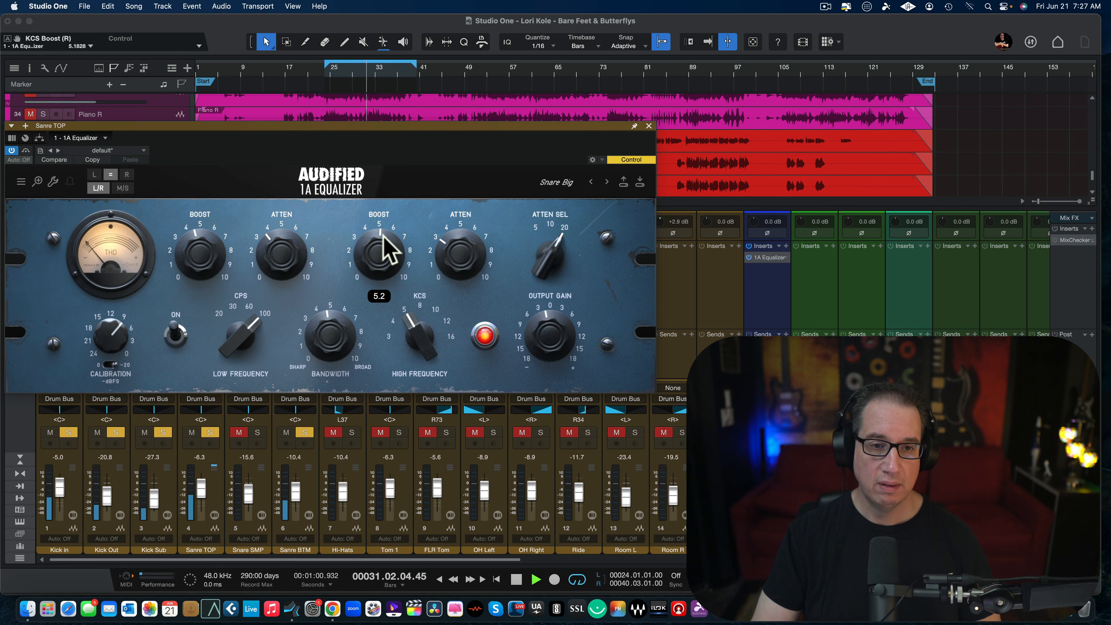
drag(373, 255, 374, 241)
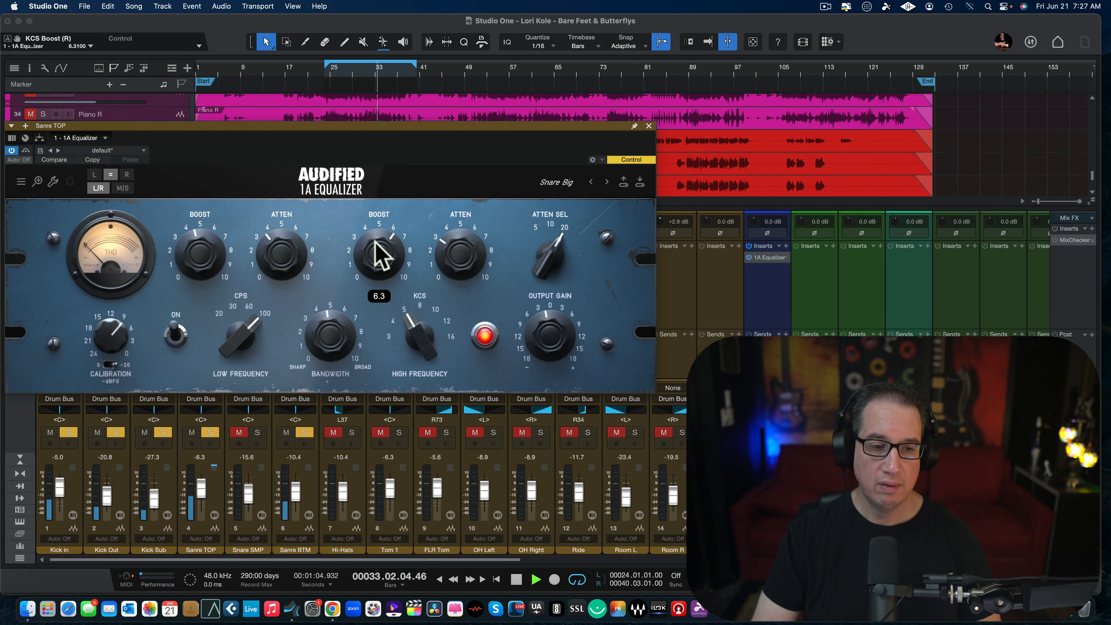
mouse_move(441, 254)
mouse_down()
mouse_move(449, 320)
mouse_move(464, 192)
mouse_move(451, 248)
mouse_up()
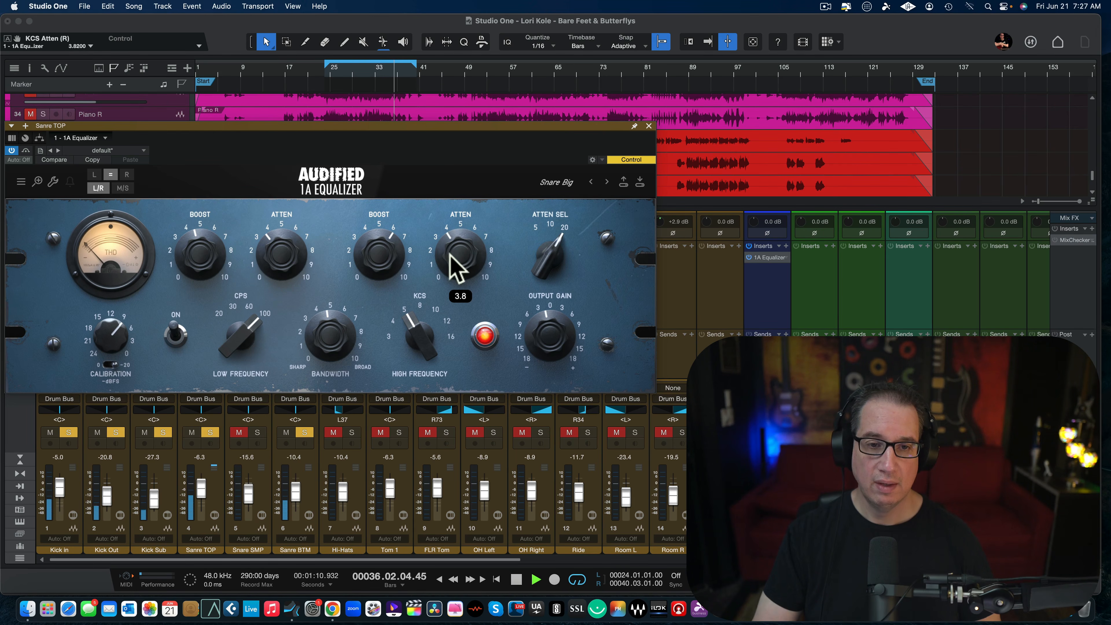
click(269, 280)
click(177, 339)
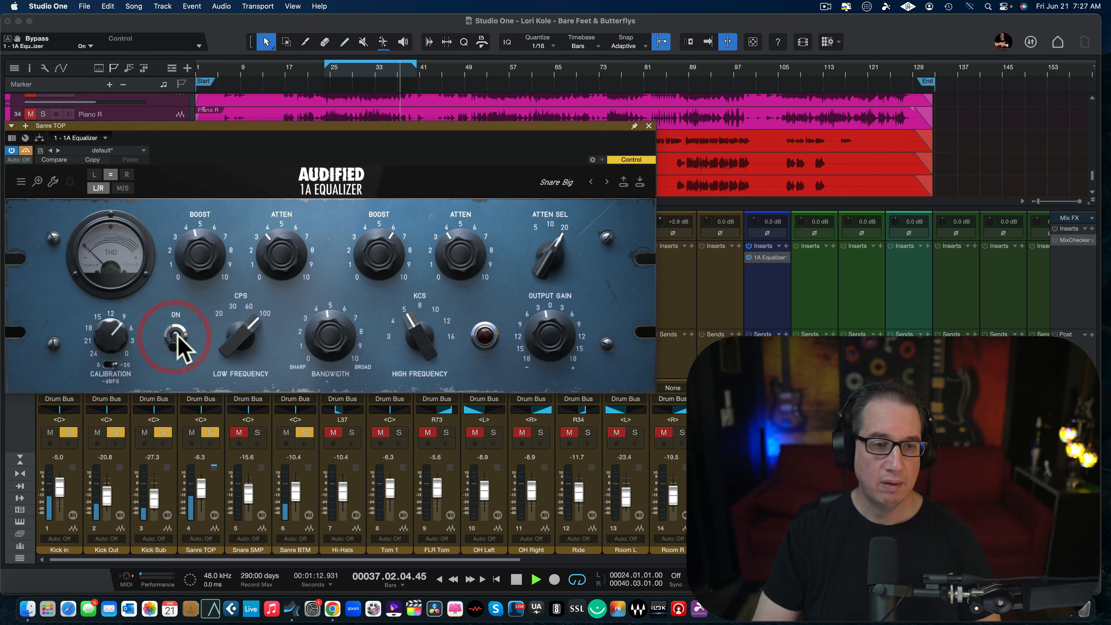
click(177, 338)
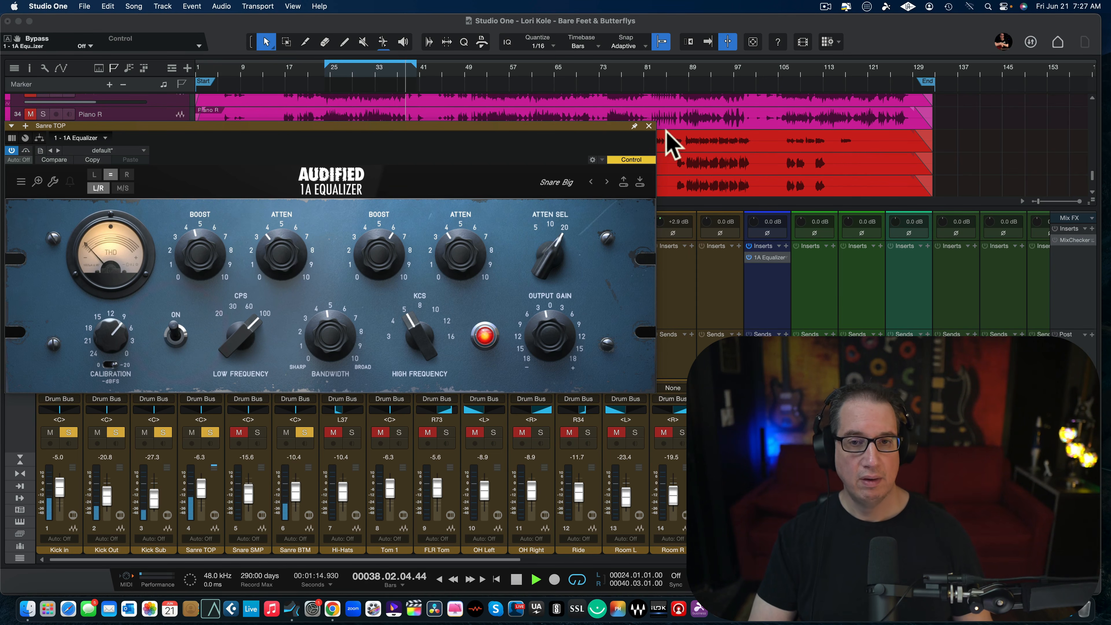
Step: Close the snare equalizer, clear the drum solos, and solo the Bass channel
click(648, 125)
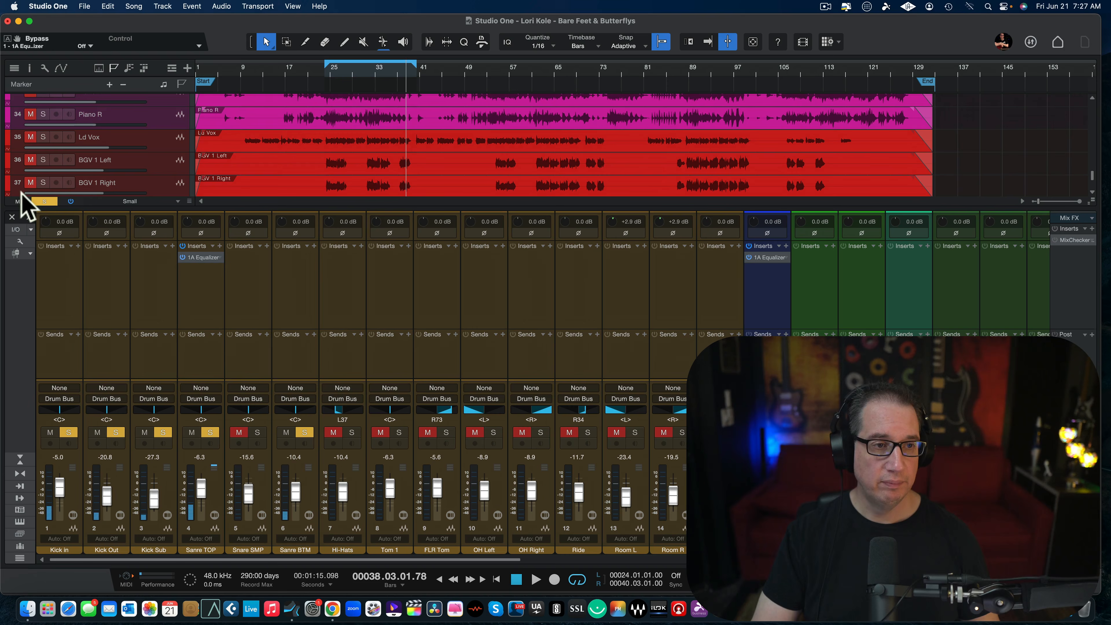
click(45, 201)
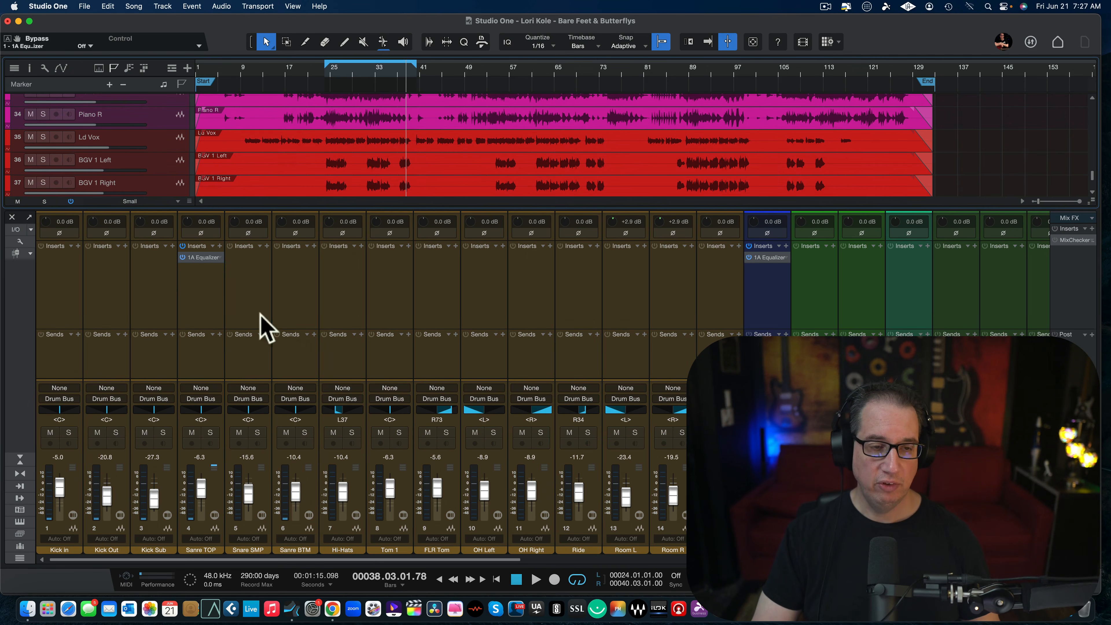
key(s)
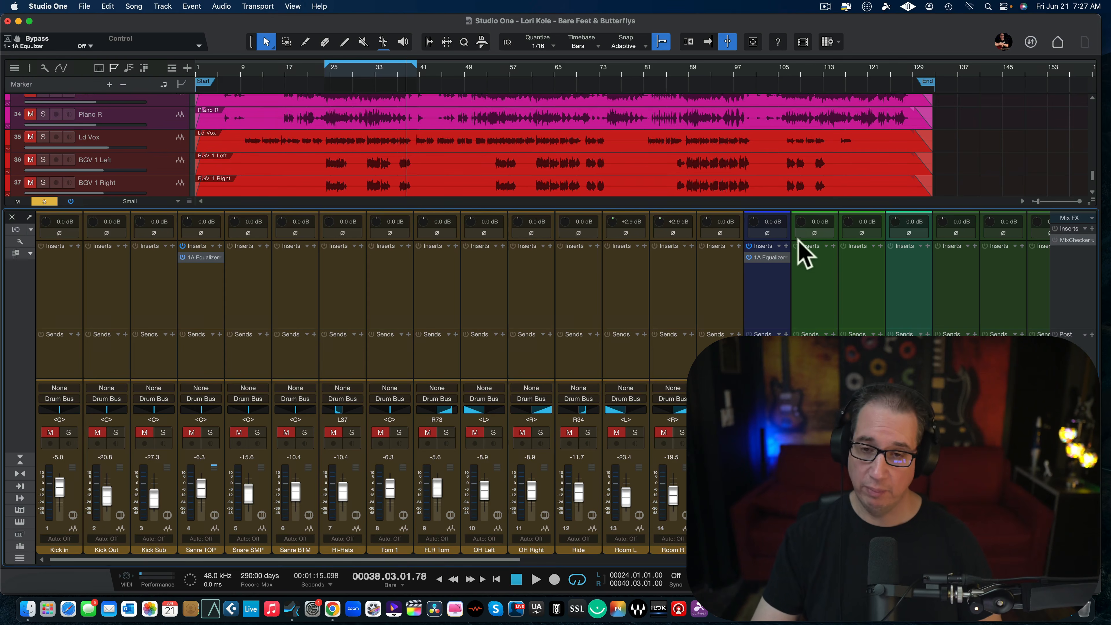
Step: Open the Bass channel's 1A Equalizer, enlarge it to 125%, and move its window over the mixer's drum channels
click(766, 260)
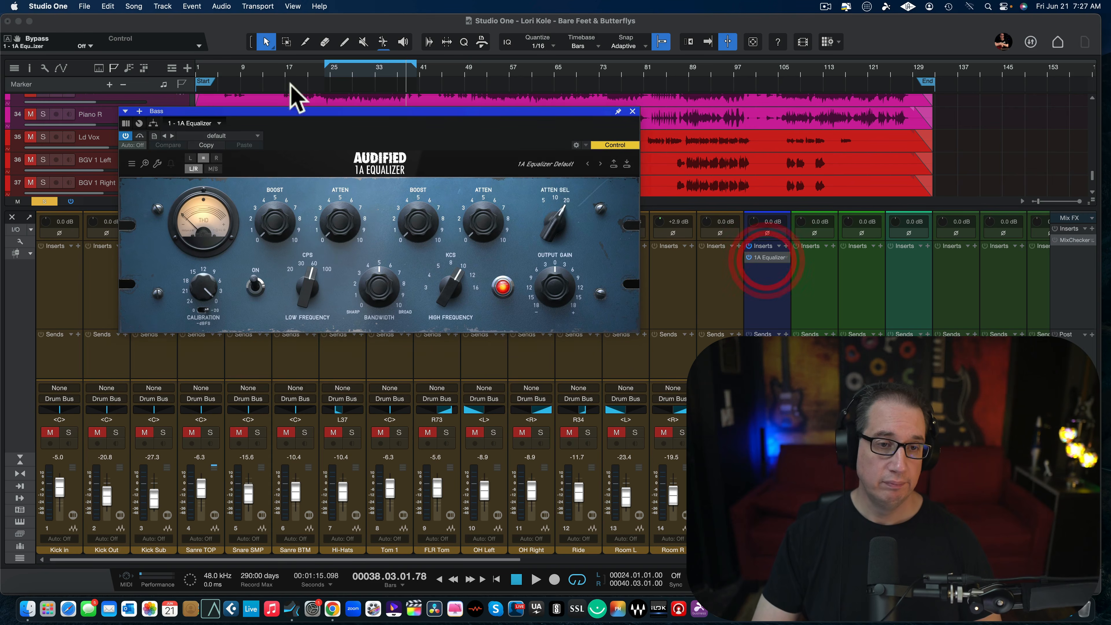
drag(276, 110, 197, 130)
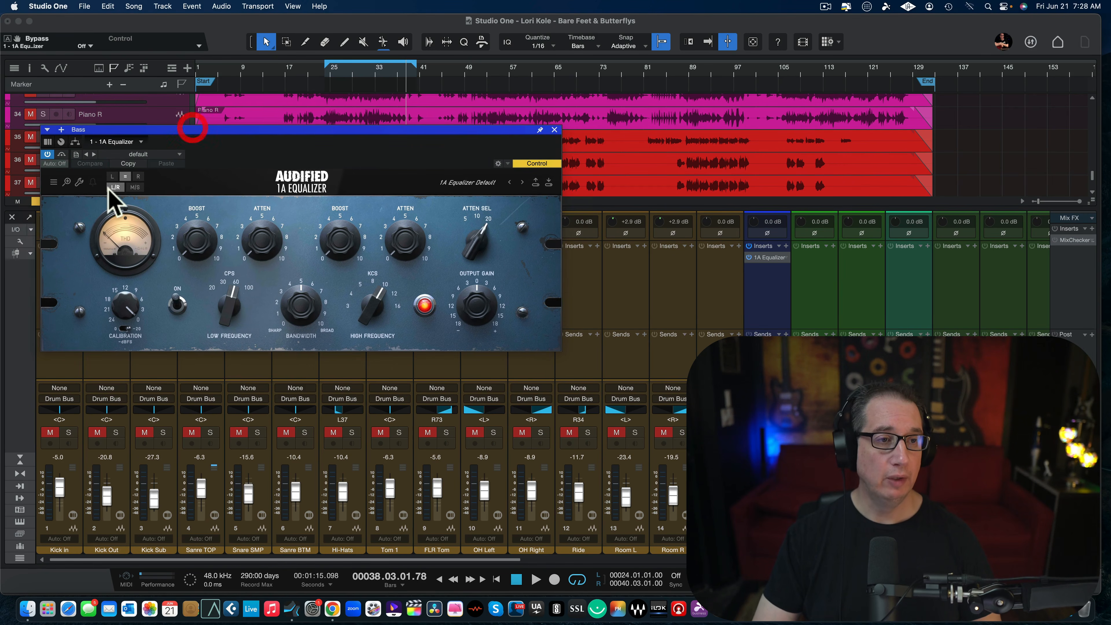
click(68, 181)
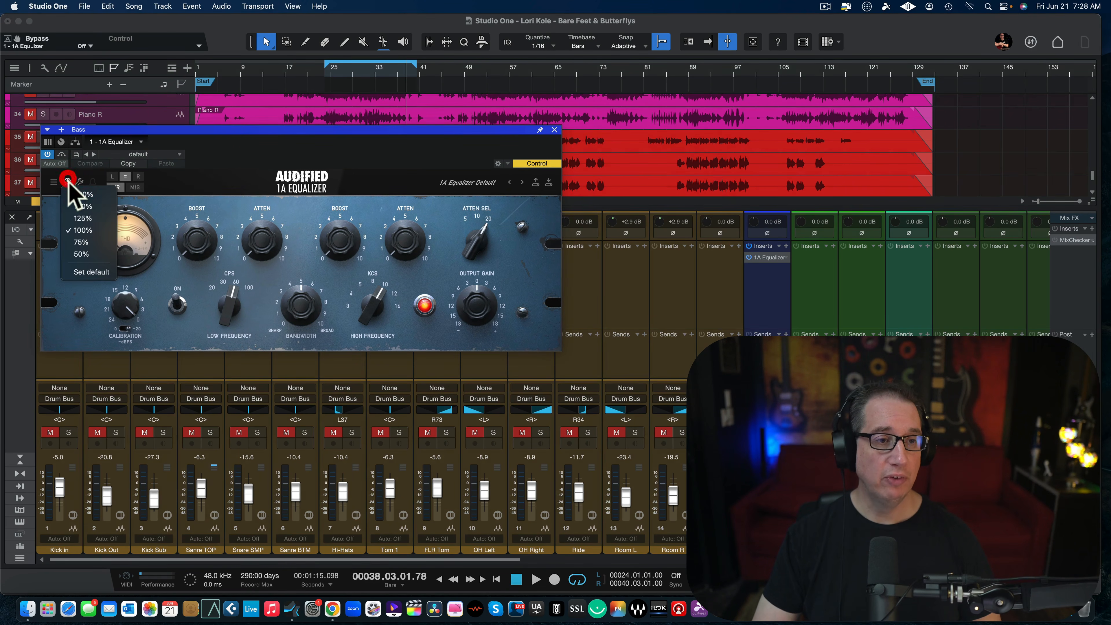
click(83, 218)
drag(174, 128, 165, 128)
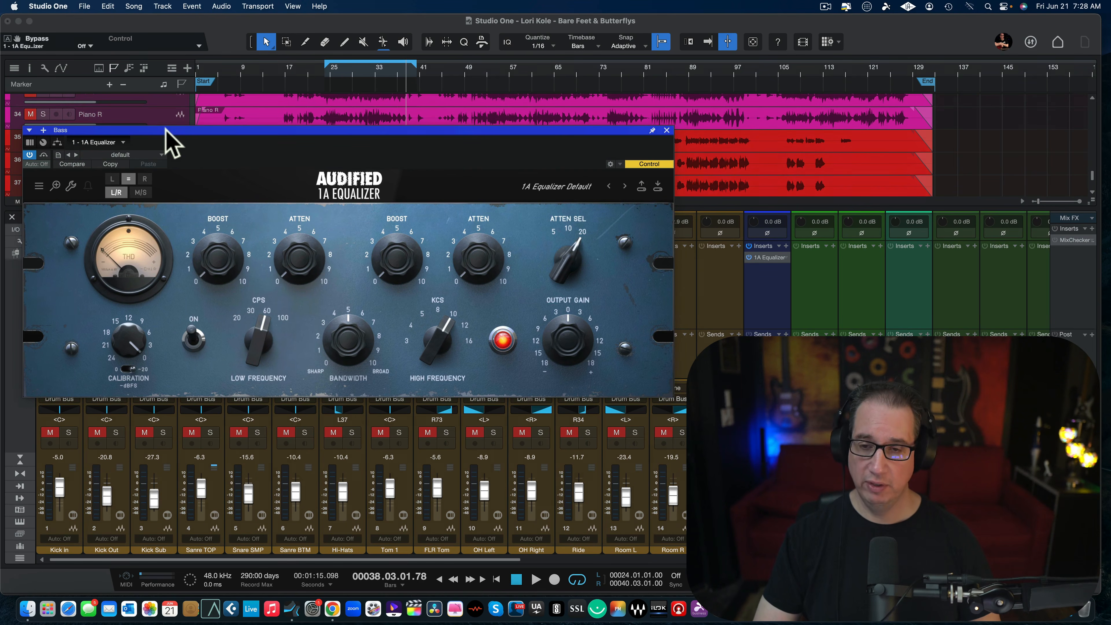
Step: Play the soloed bass briefly, and set the equalizer's low frequency to 100 CPS with a low Boost of 3.2
key(space)
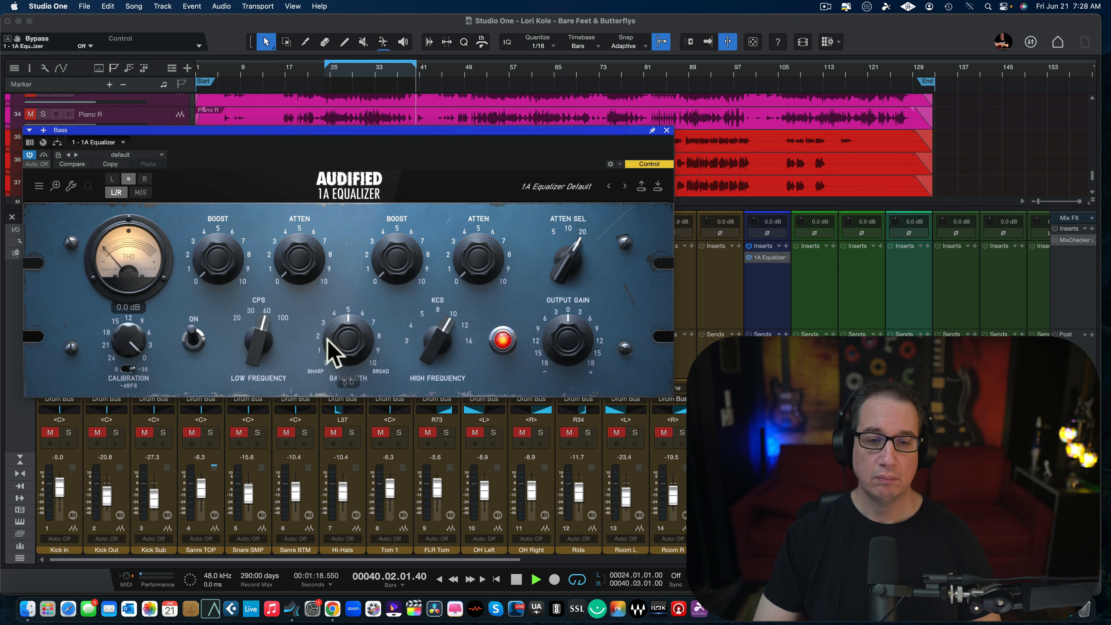
key(space)
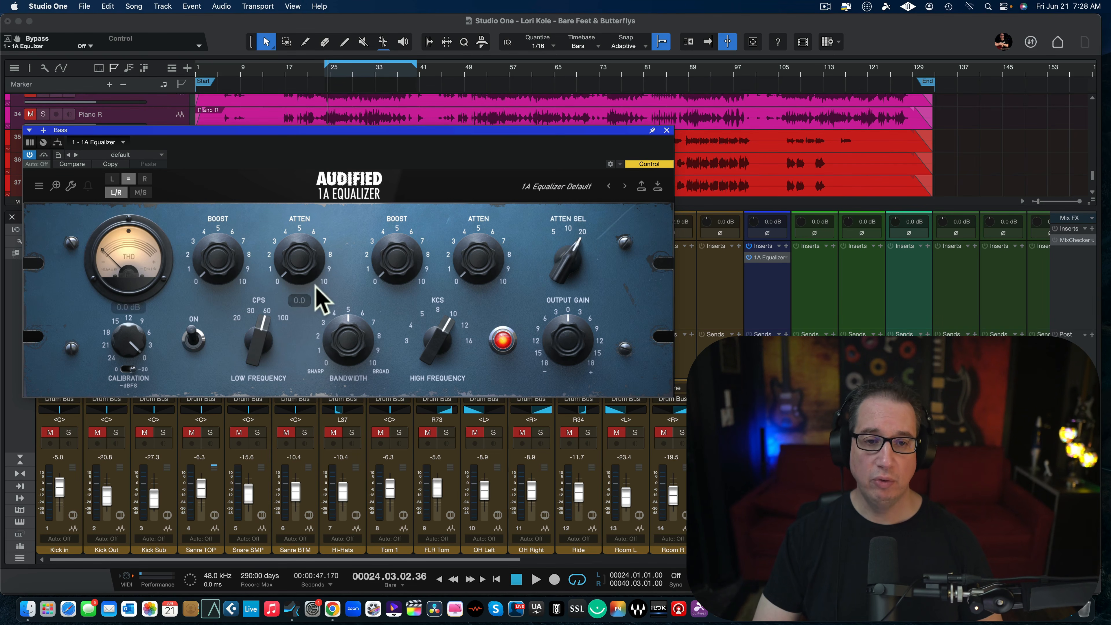
drag(266, 348, 259, 269)
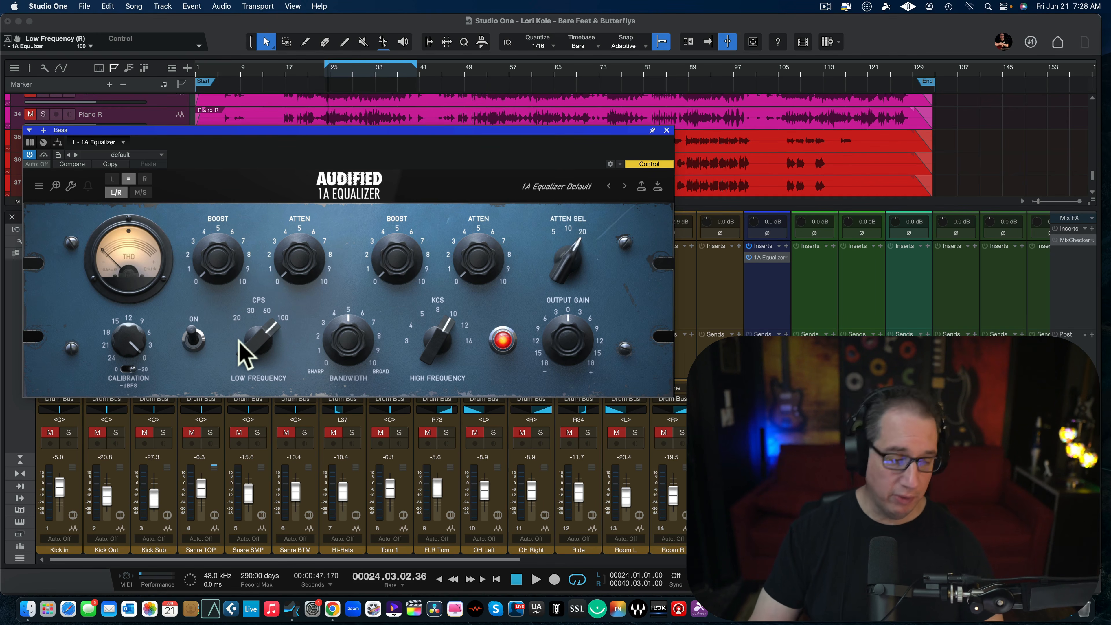
drag(209, 280, 210, 229)
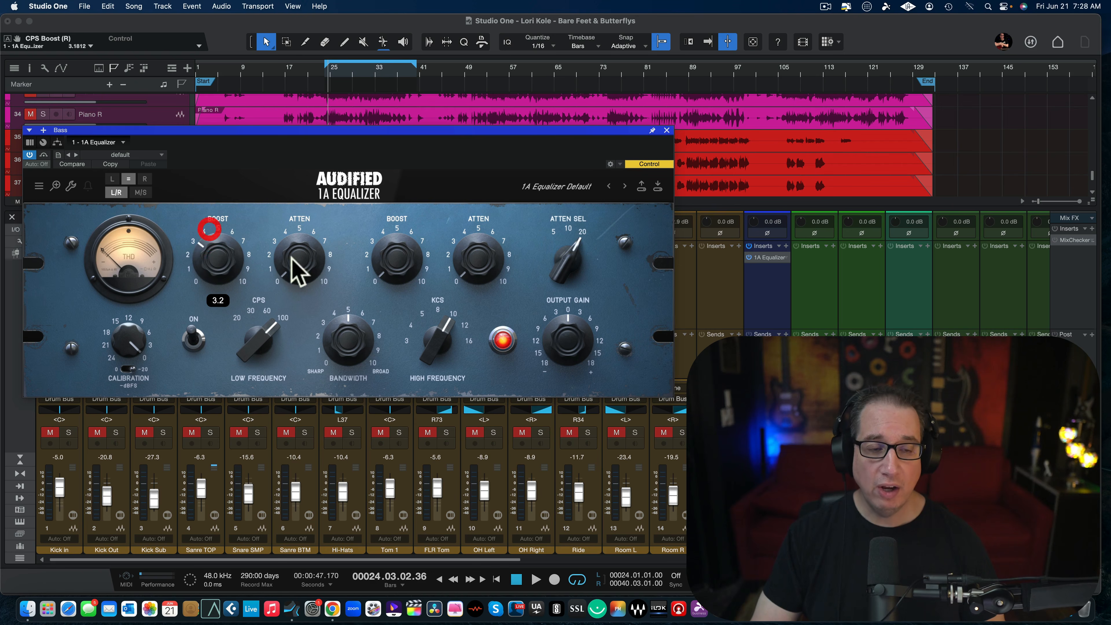
Step: Set the bass equalizer's low Atten to 2.0, high Boost to 3.1 at 3 KCS and Calibration to -11.8 dB, and compare against bypass
drag(298, 278, 298, 245)
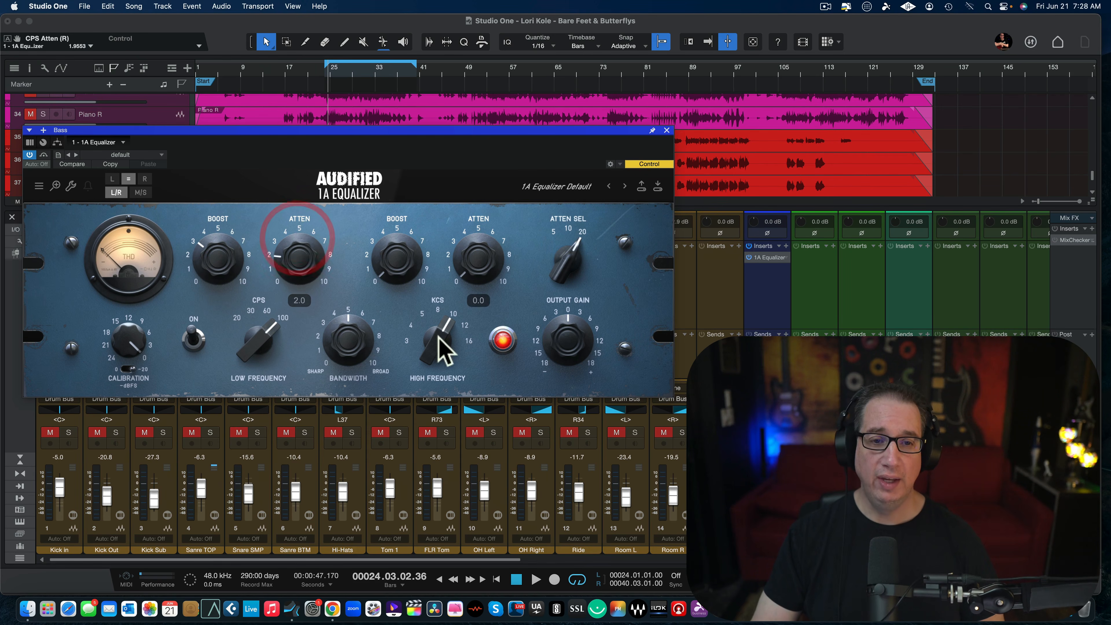
drag(404, 284, 396, 239)
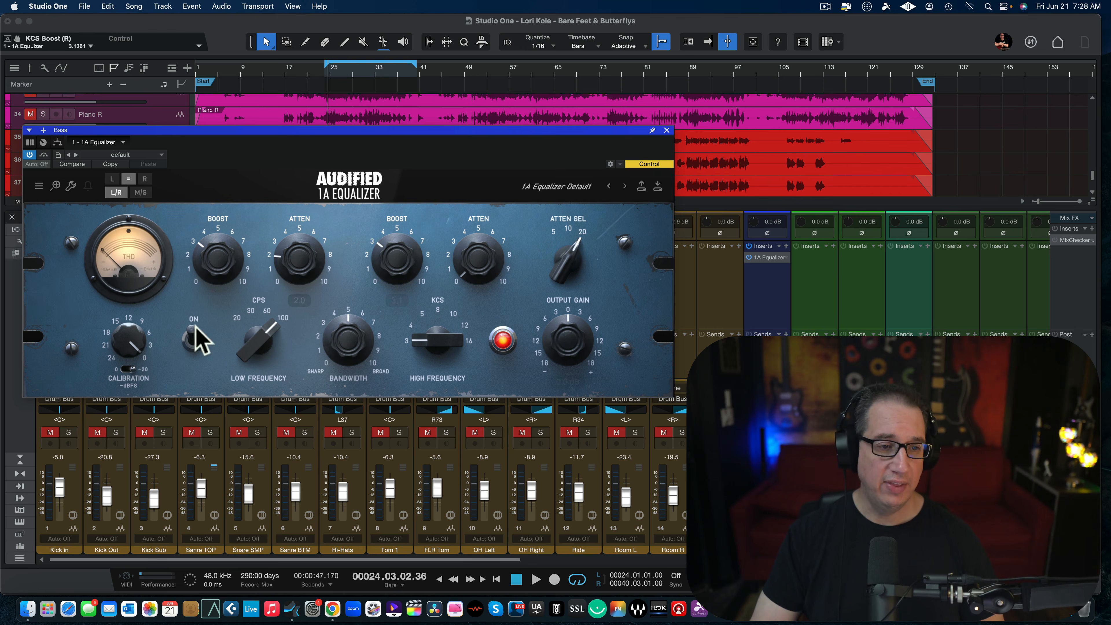
drag(132, 343, 116, 395)
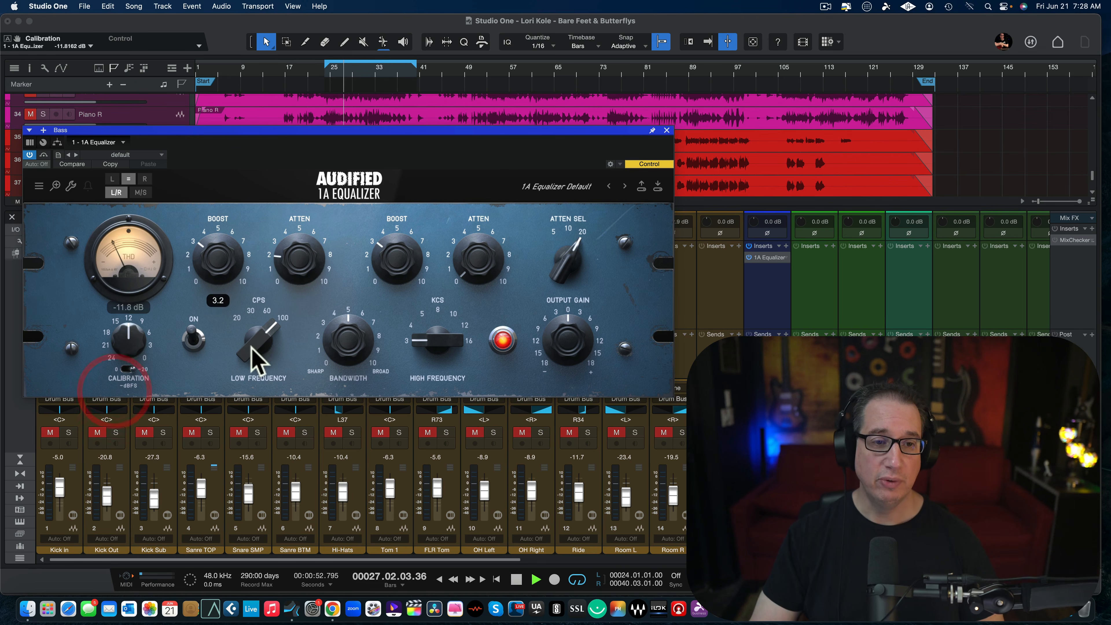
click(192, 341)
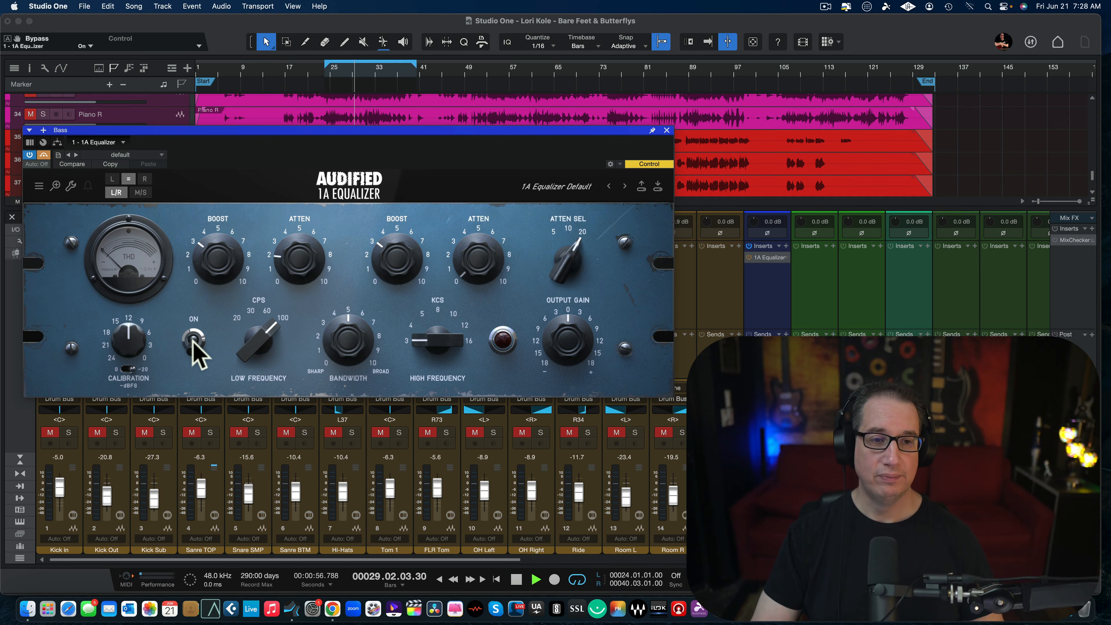
click(193, 340)
Step: Raise the low Boost slightly, set the high frequency to 4 KCS with a Boost of 2.9, and compare against the bypassed equalizer
drag(208, 265, 266, 268)
mouse_move(391, 285)
mouse_down()
mouse_move(402, 188)
mouse_move(340, 446)
mouse_move(380, 273)
mouse_up()
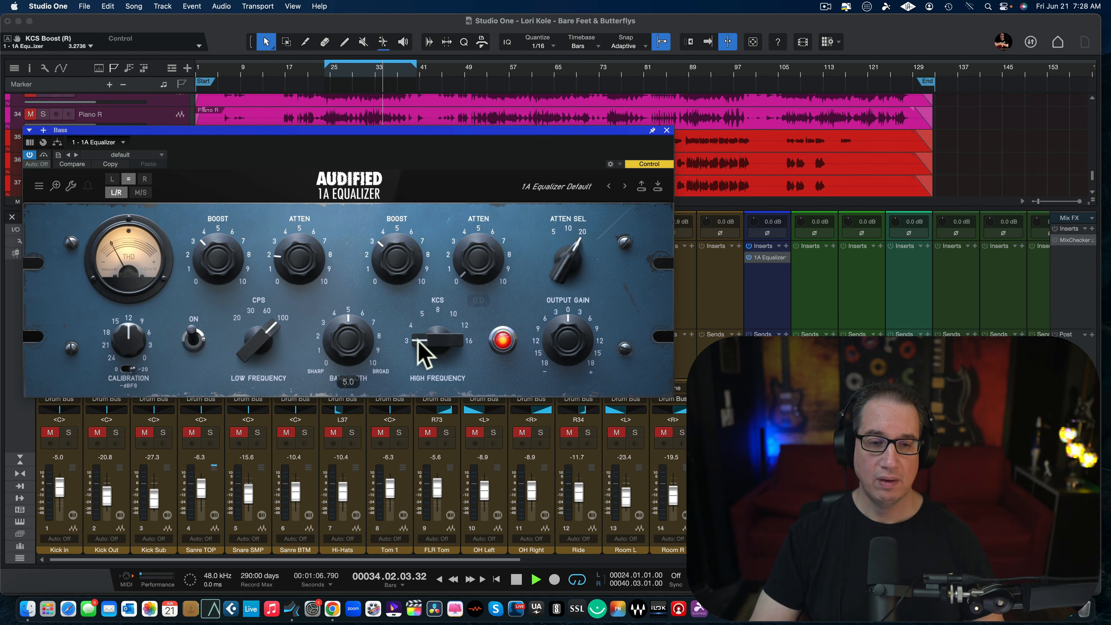
drag(416, 340, 419, 327)
mouse_move(389, 267)
mouse_down()
mouse_move(427, 143)
mouse_move(385, 279)
mouse_move(383, 257)
mouse_up()
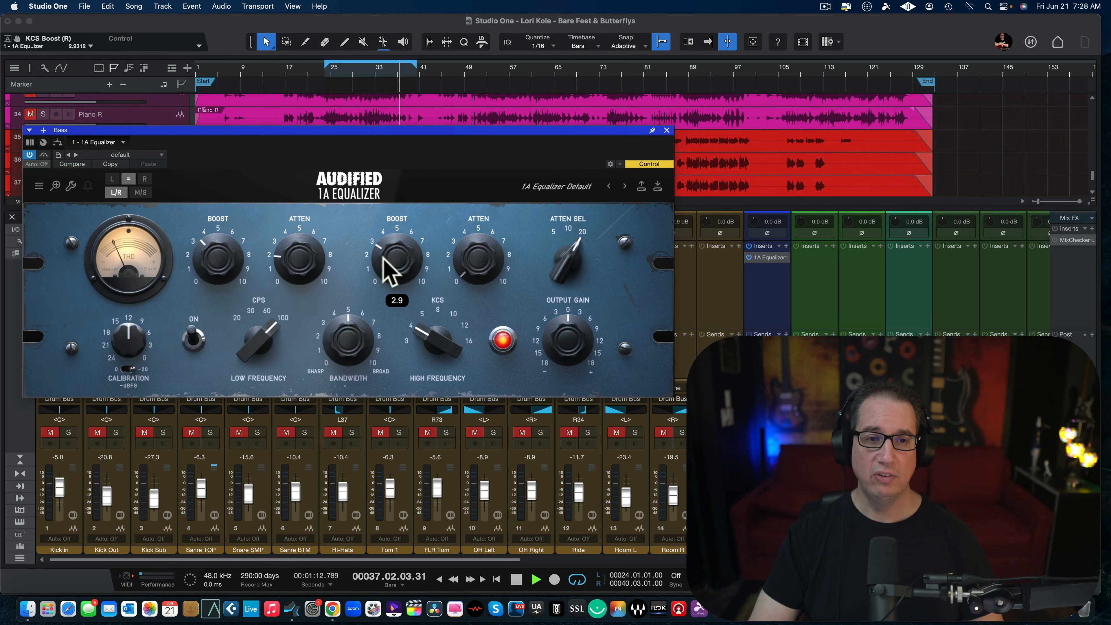
click(193, 340)
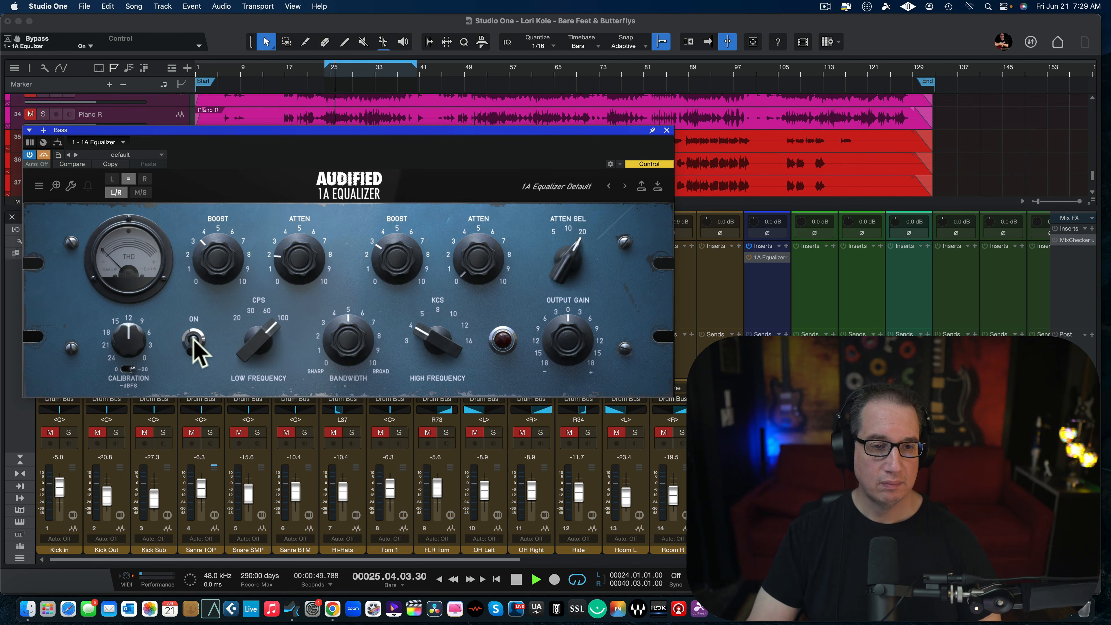
click(194, 340)
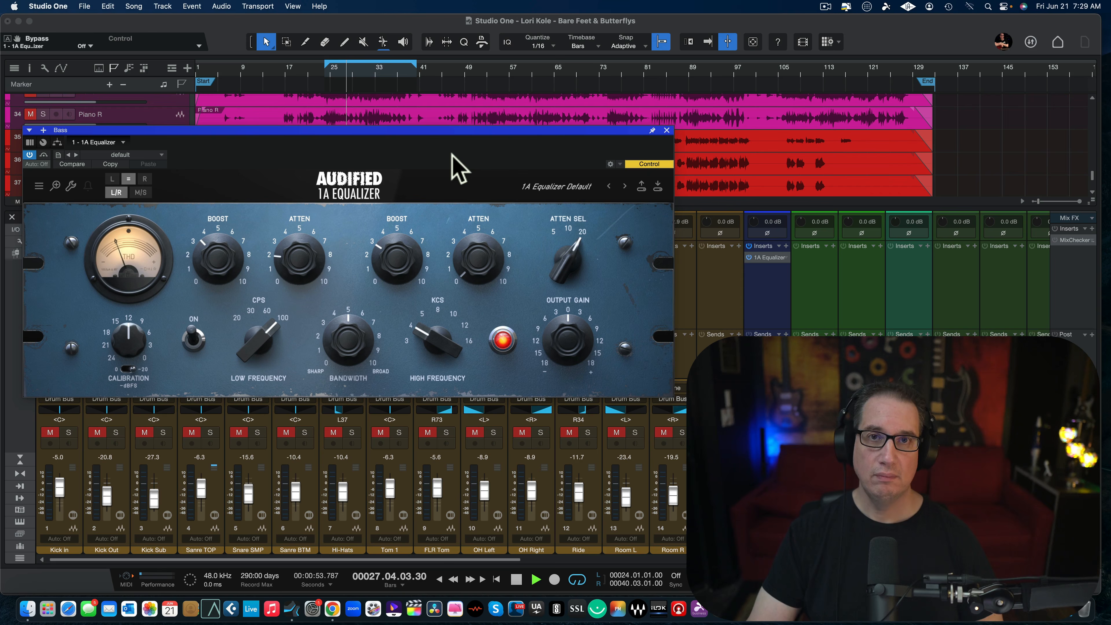
Step: Try the Calibration at 0.0 dB, set it to -10.3 dB during playback, and compare against the bypassed bass equalizer
mouse_move(379, 354)
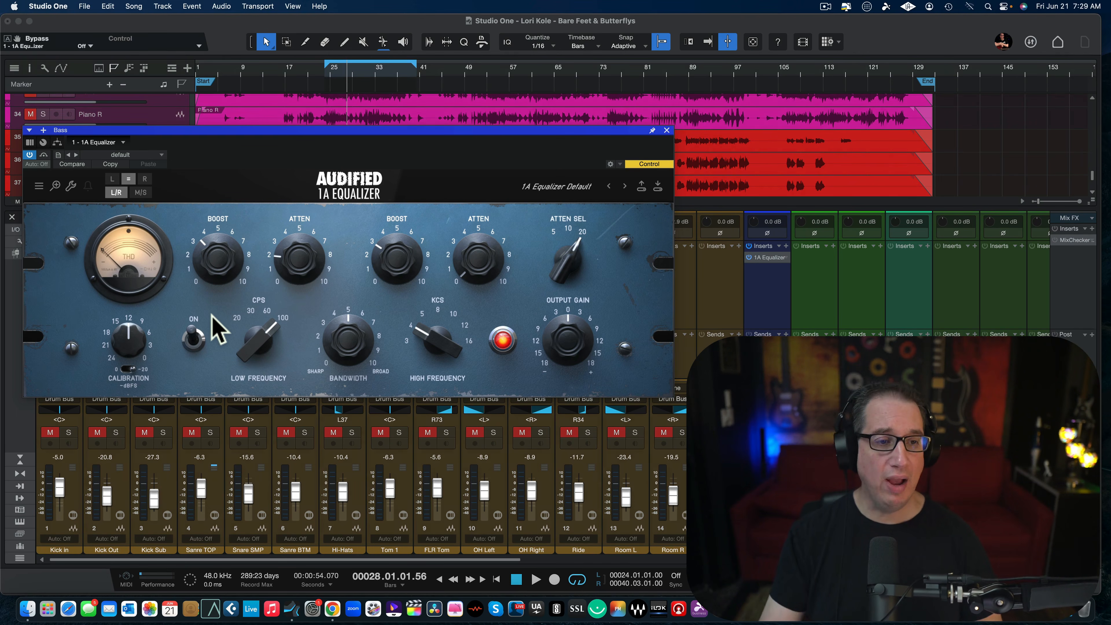
mouse_move(131, 330)
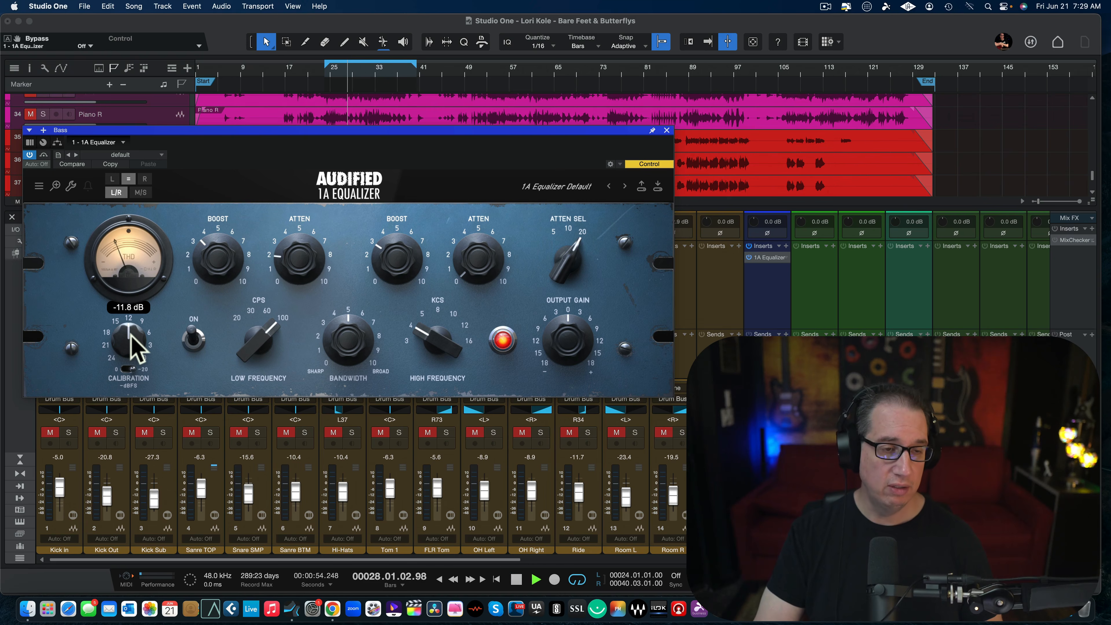
drag(131, 339, 166, 256)
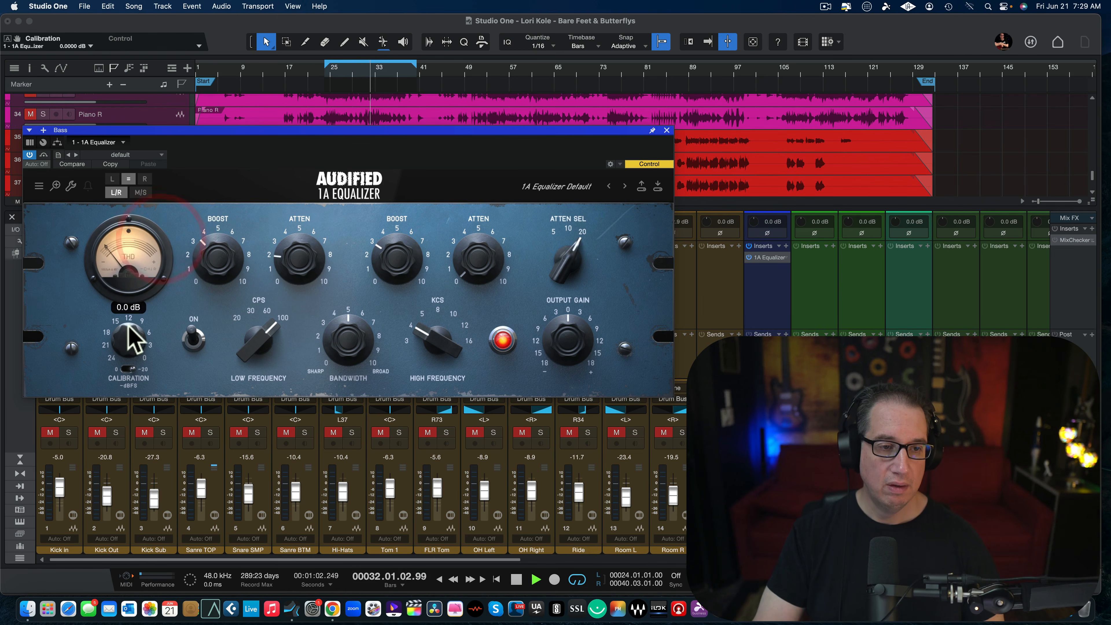
drag(129, 324, 124, 381)
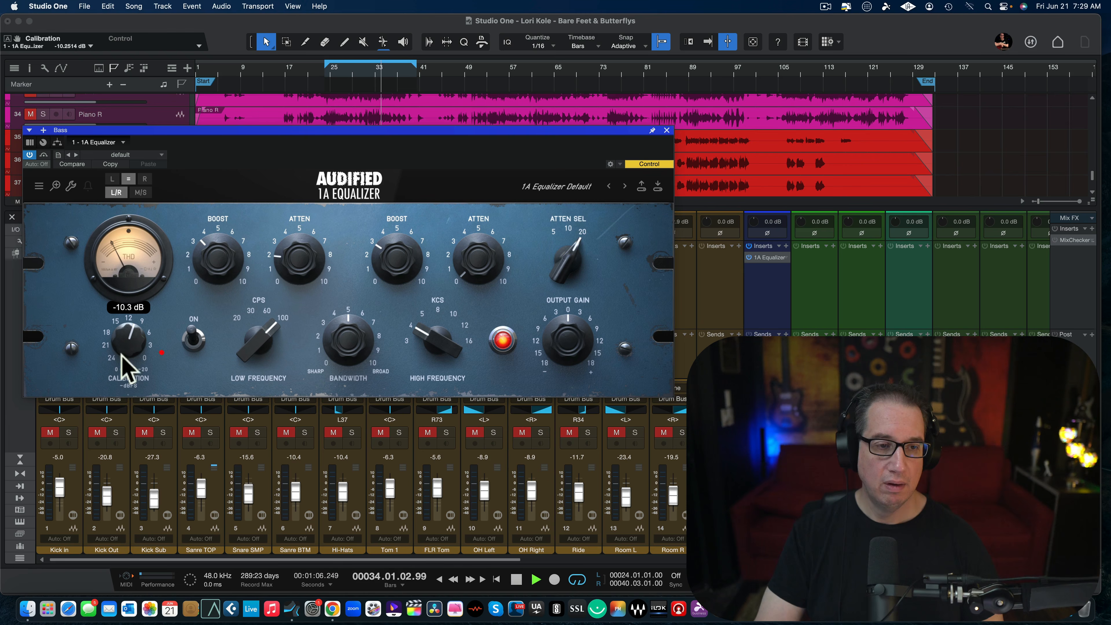
click(193, 342)
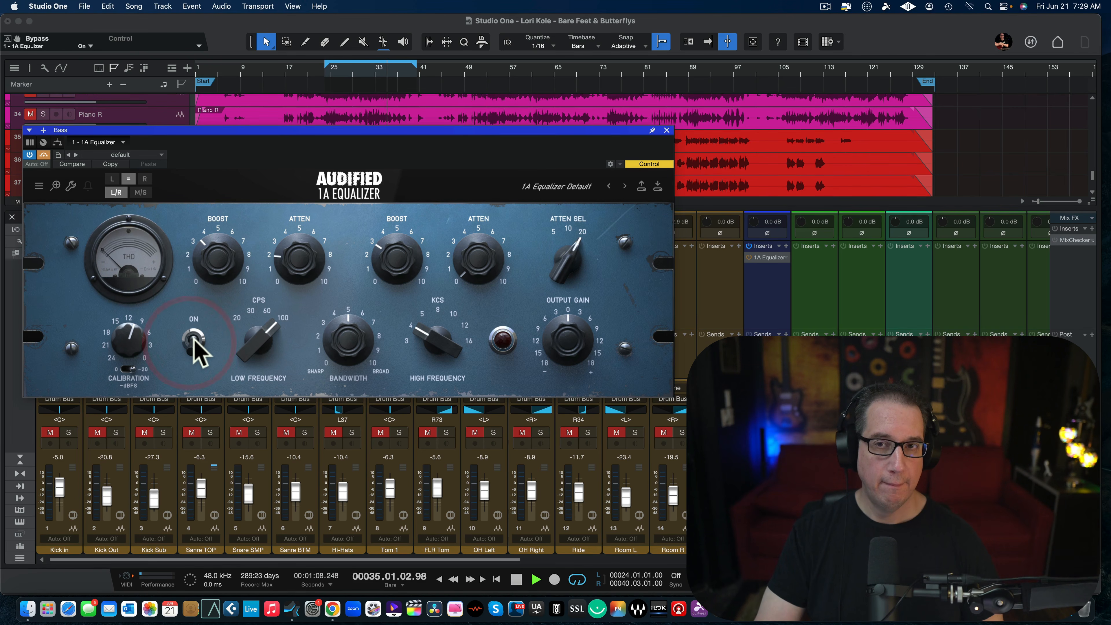
click(194, 341)
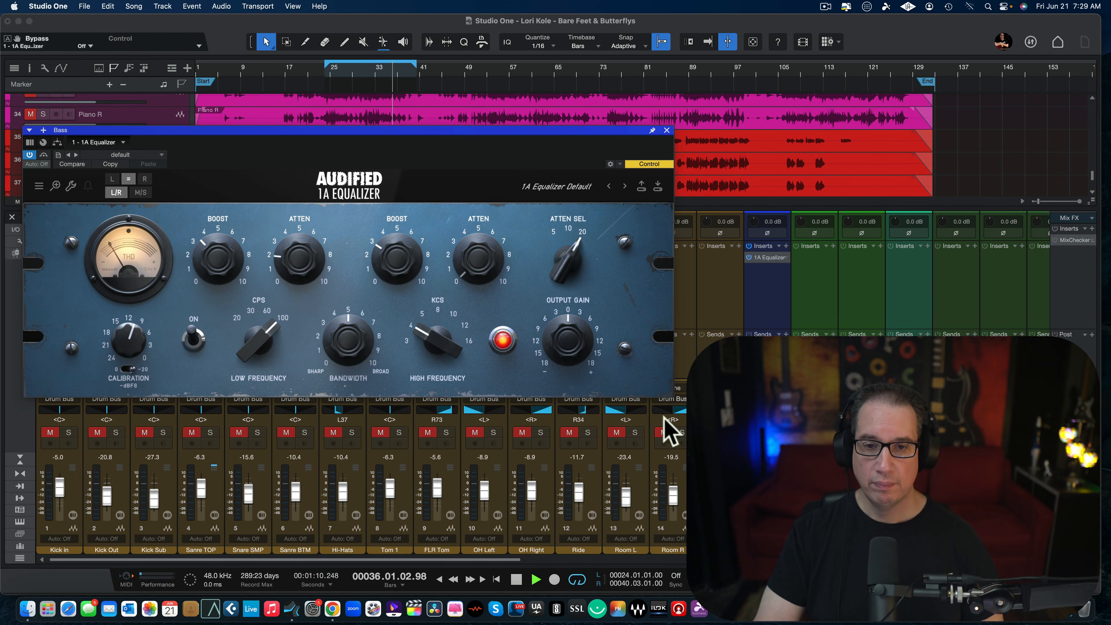
Step: Lower the bass equalizer's Output Gain to -4.4 dB and compare the level against bypass
drag(585, 340, 577, 350)
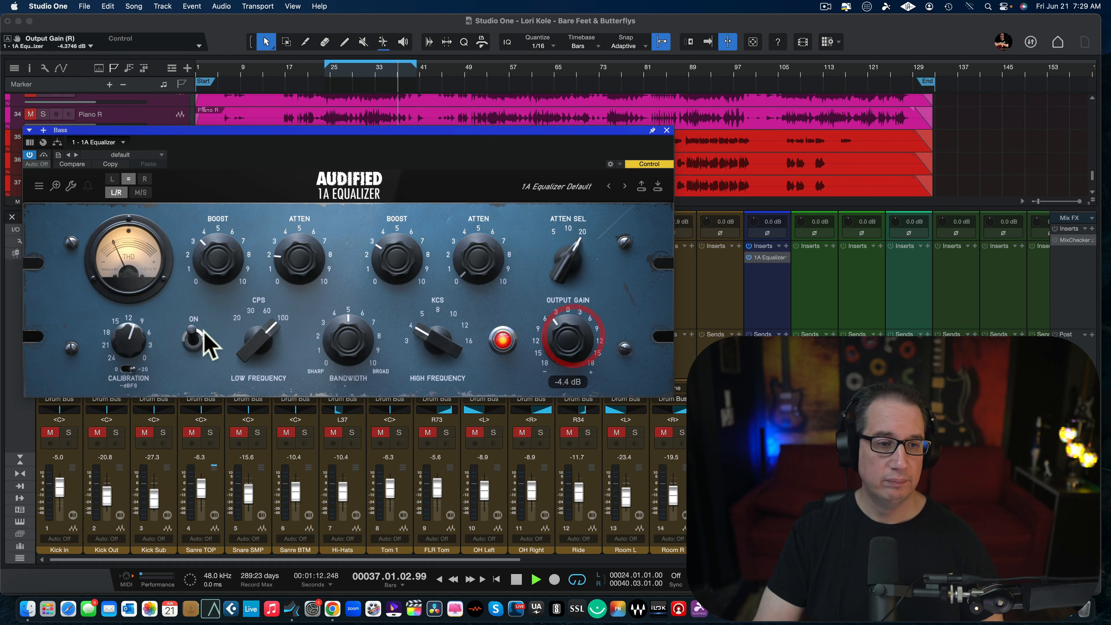
click(195, 342)
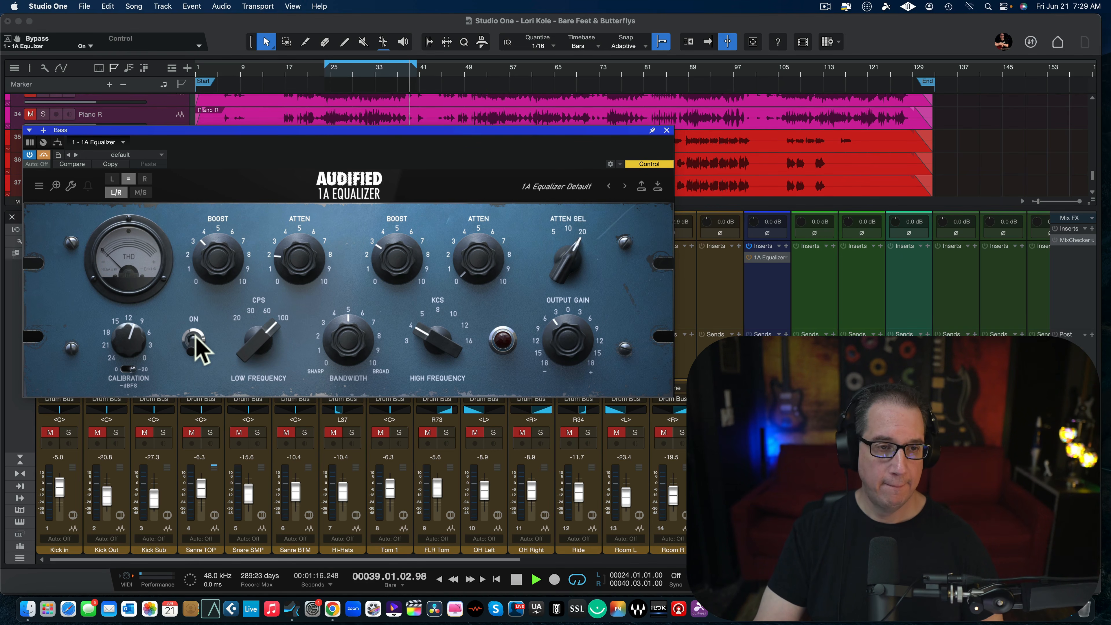
click(194, 342)
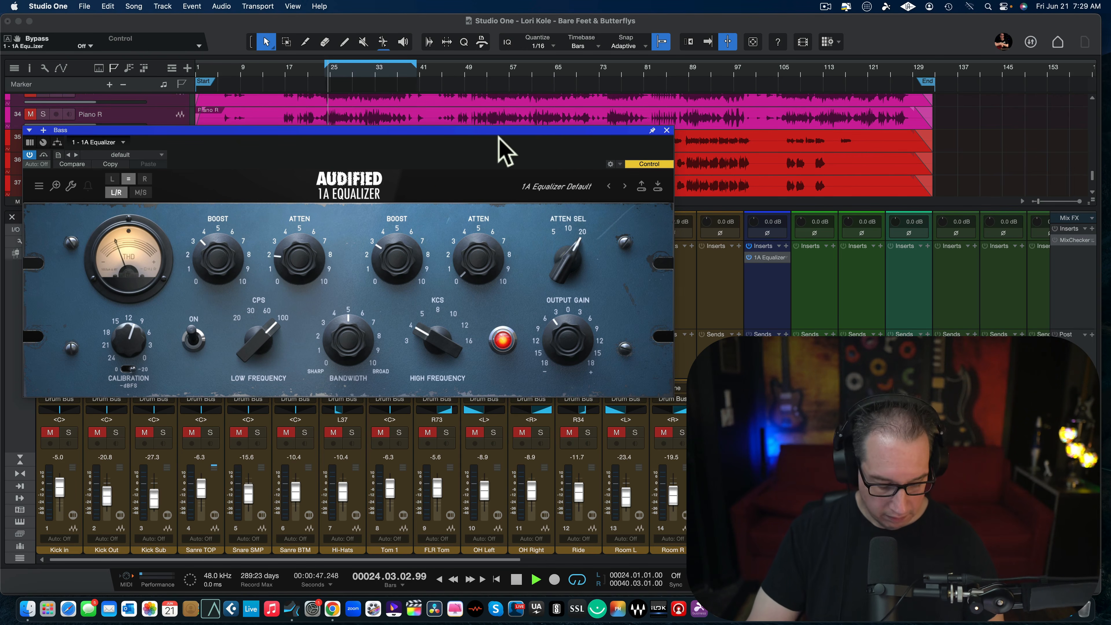
Step: Close the bass equalizer, clear the Bass solo, and solo the AC GTR Bus
click(667, 130)
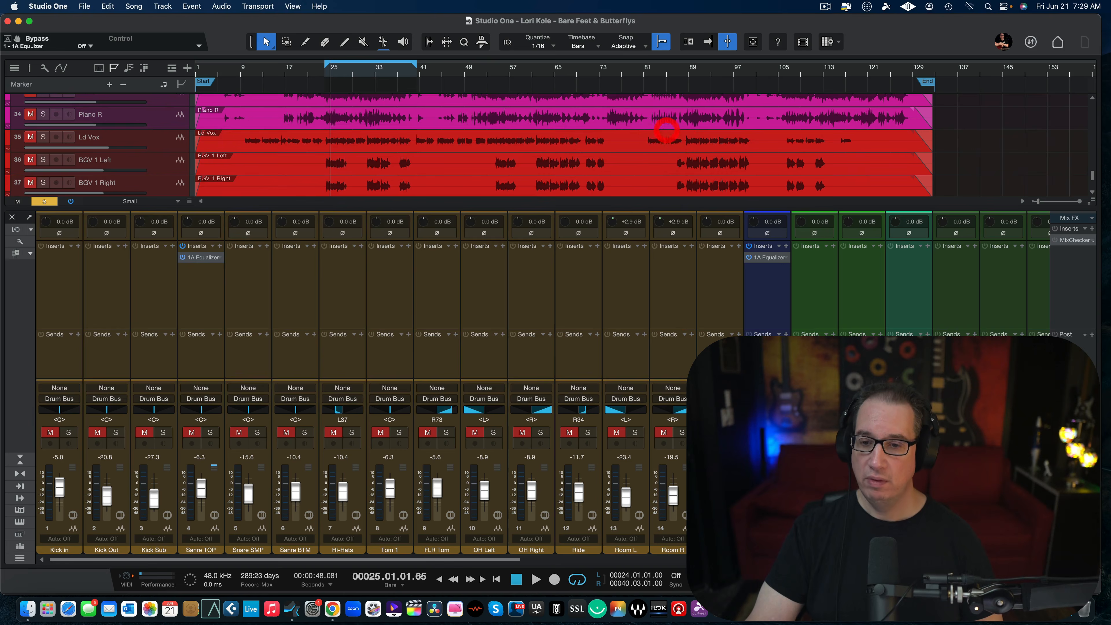
click(776, 433)
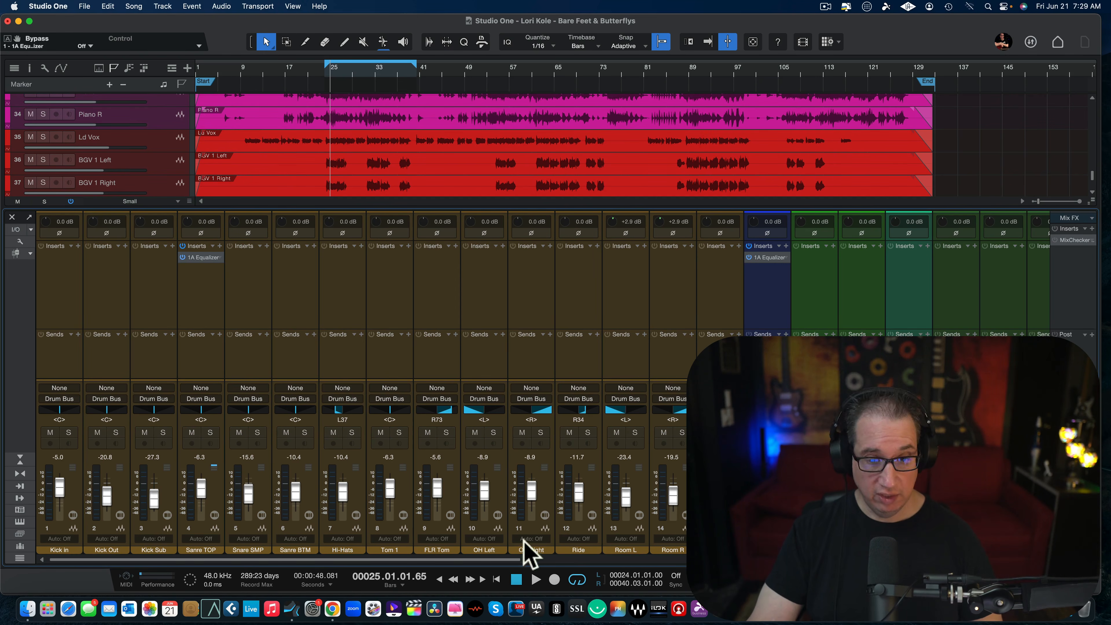
scroll(486, 560, right, 10)
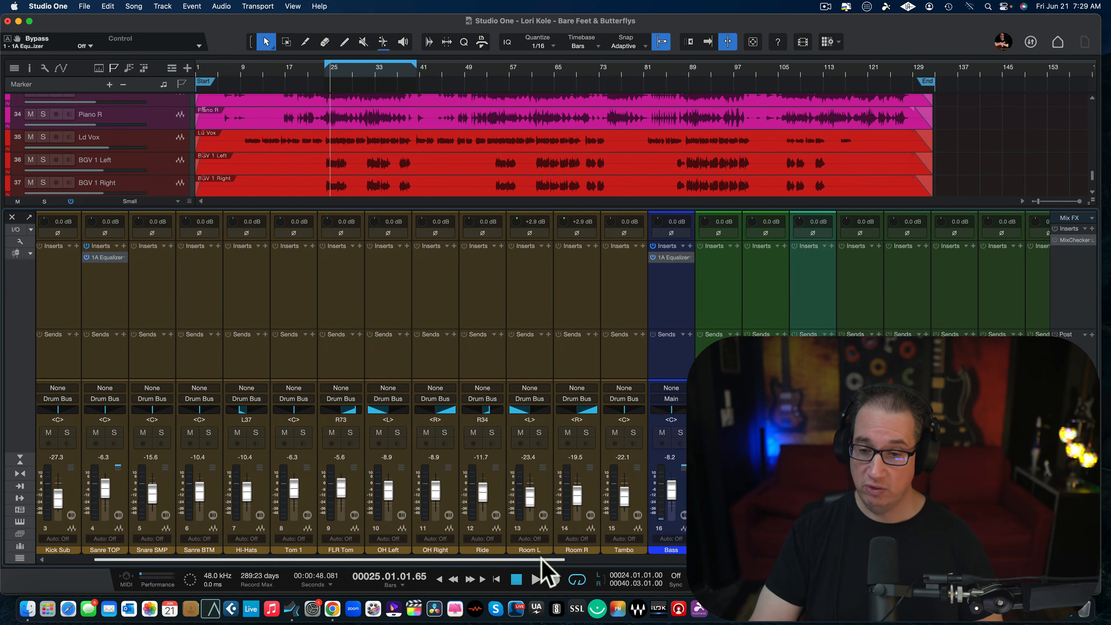
scroll(358, 385, right, 10)
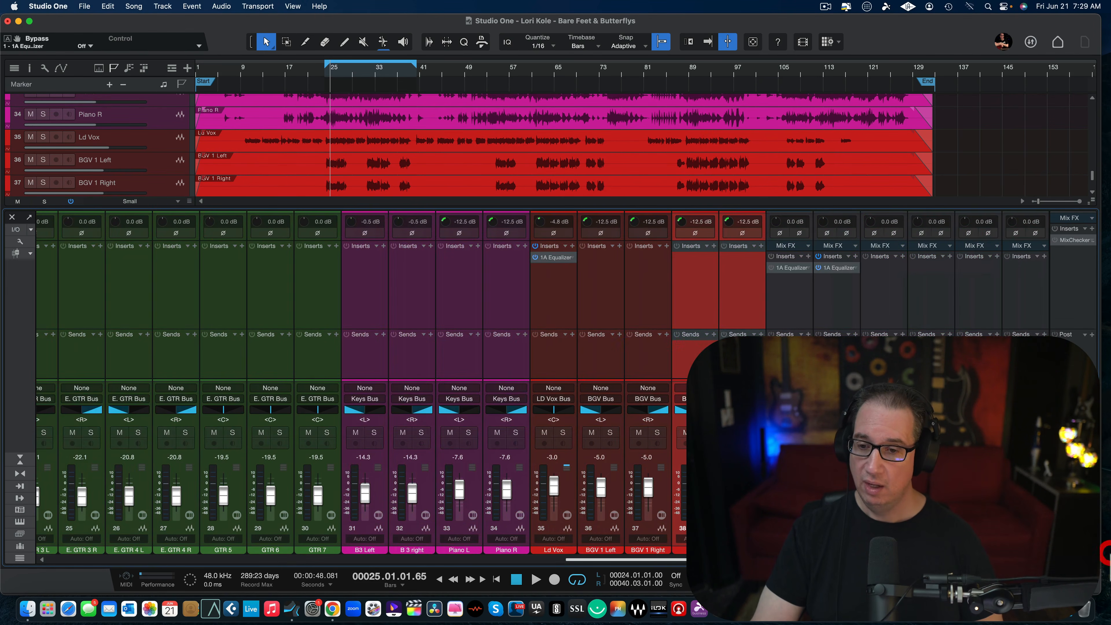
click(836, 298)
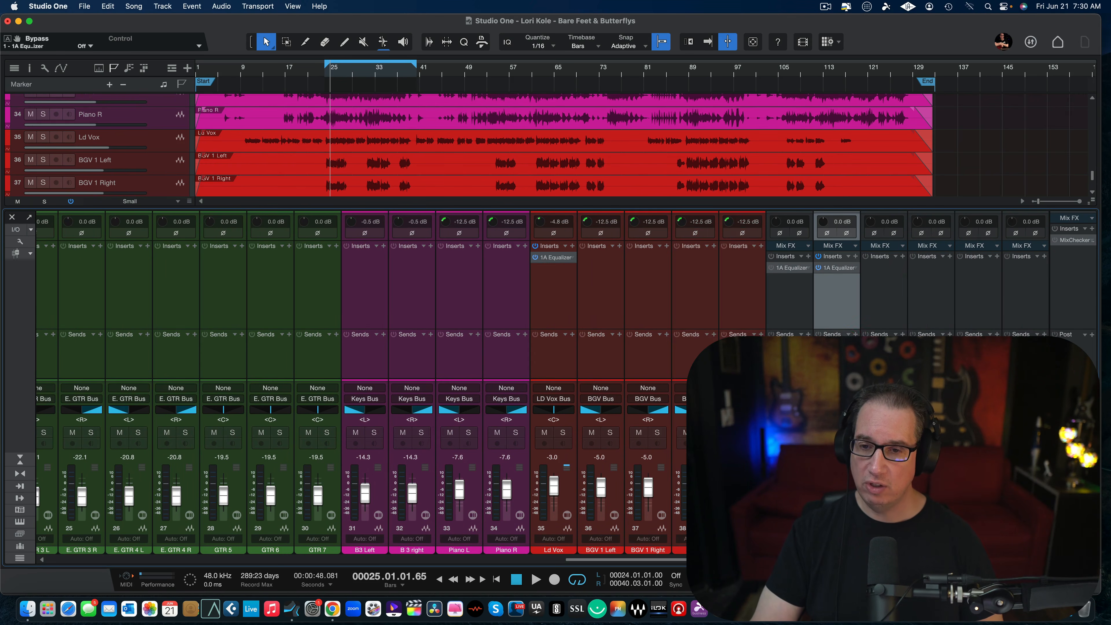
key(s)
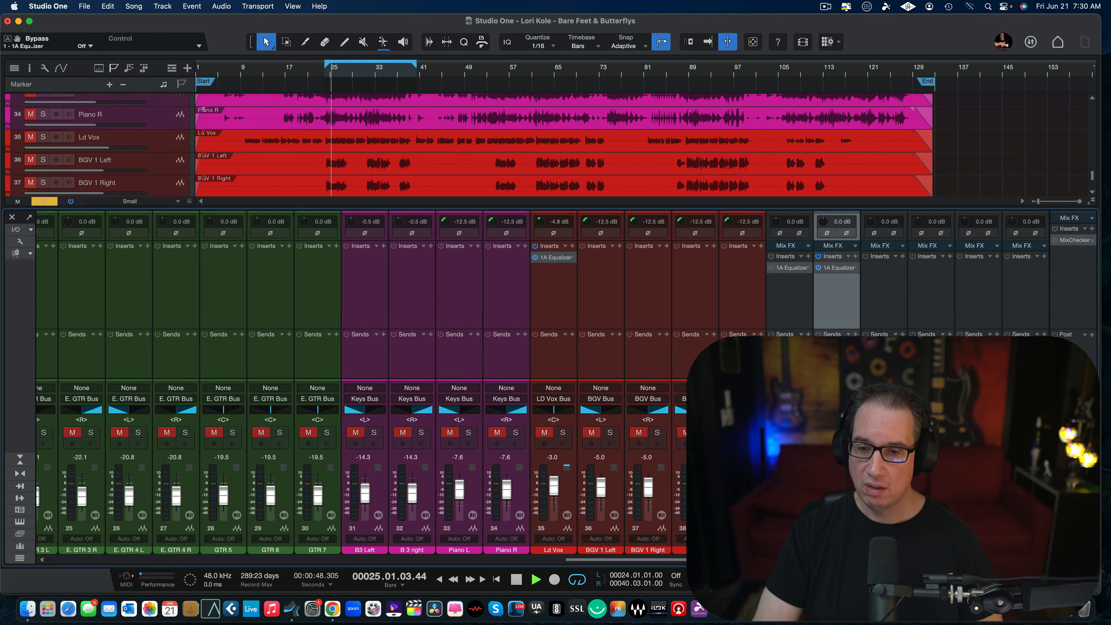
Step: Open the AC GTR Bus's 1A Equalizer, move its window over the mixer's upper edge, and enlarge it to 125%
click(837, 269)
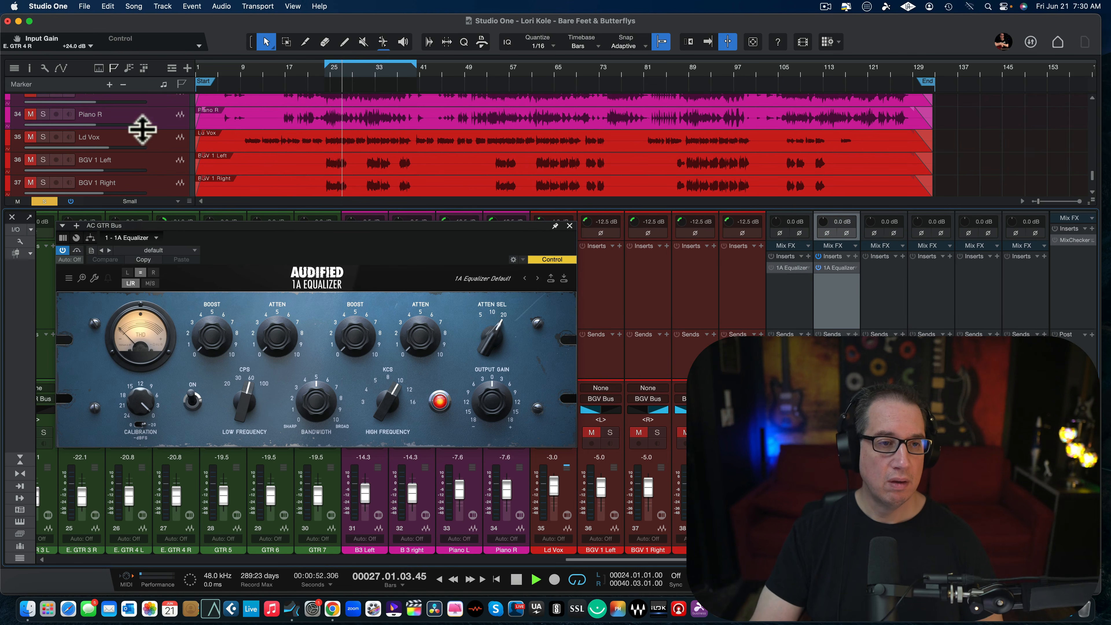
drag(203, 228, 180, 159)
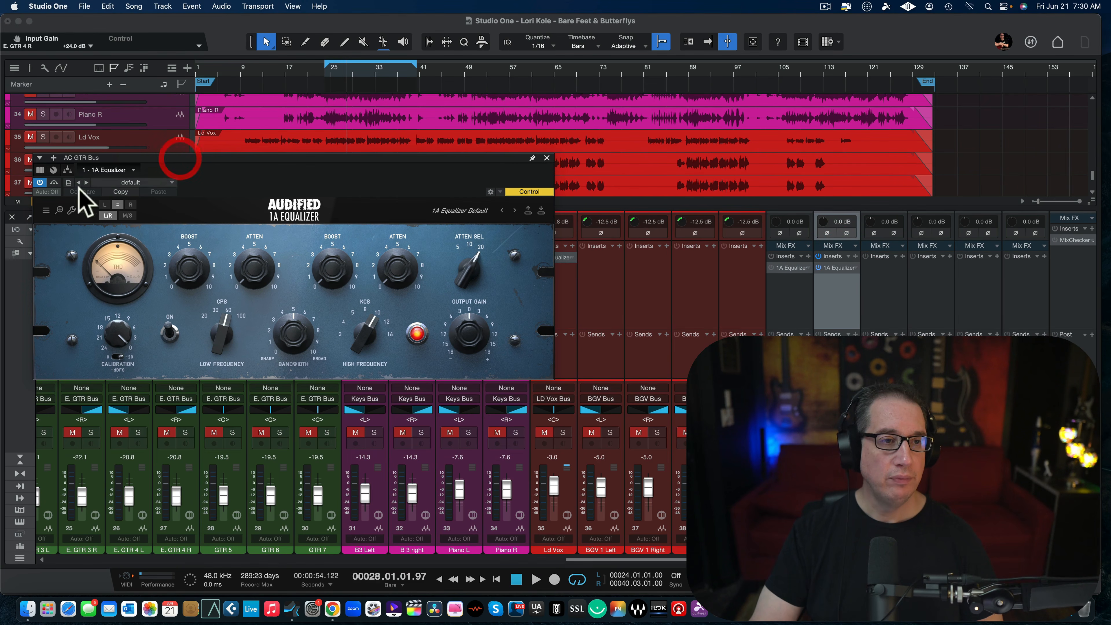
click(59, 210)
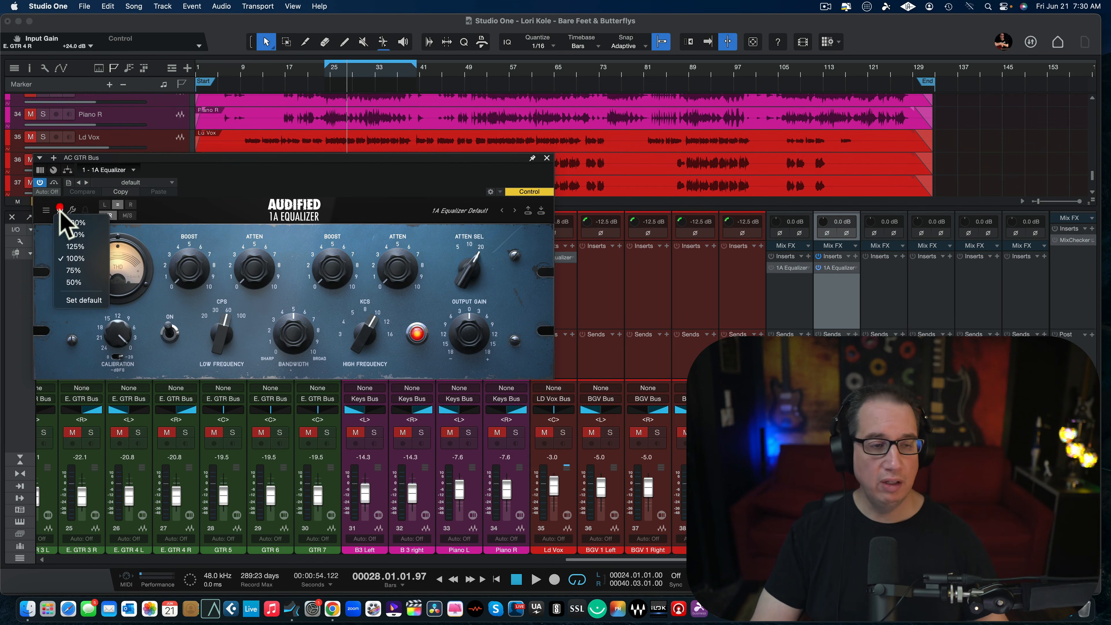
click(66, 243)
drag(156, 160, 138, 152)
Step: Load the Huge Guitar preset from the equalizer's Guitar presets and start playback
click(566, 204)
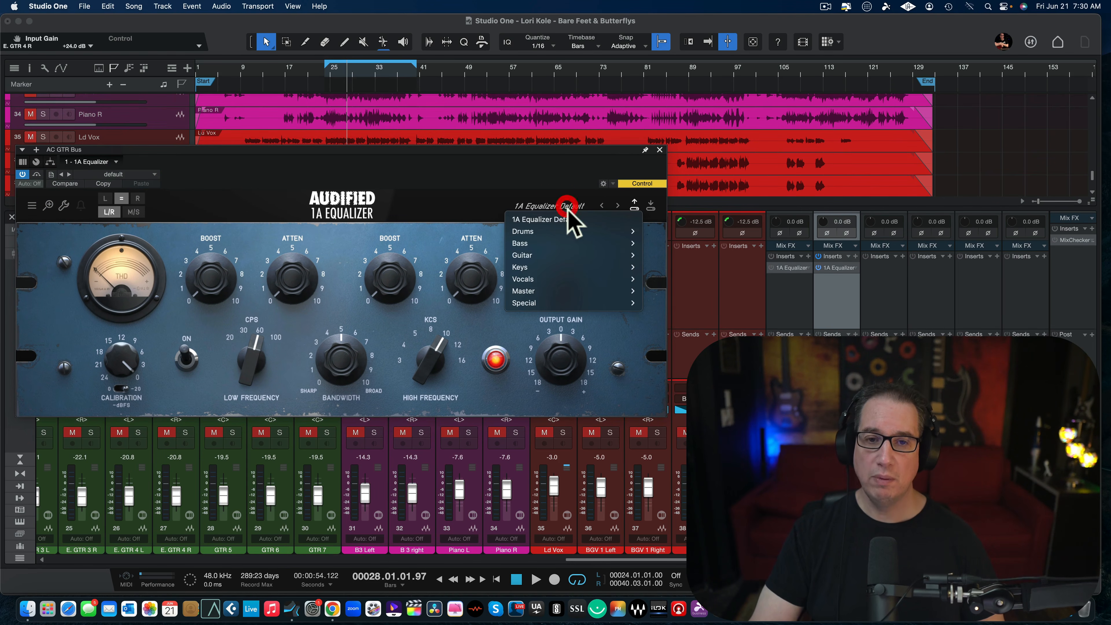
mouse_move(609, 256)
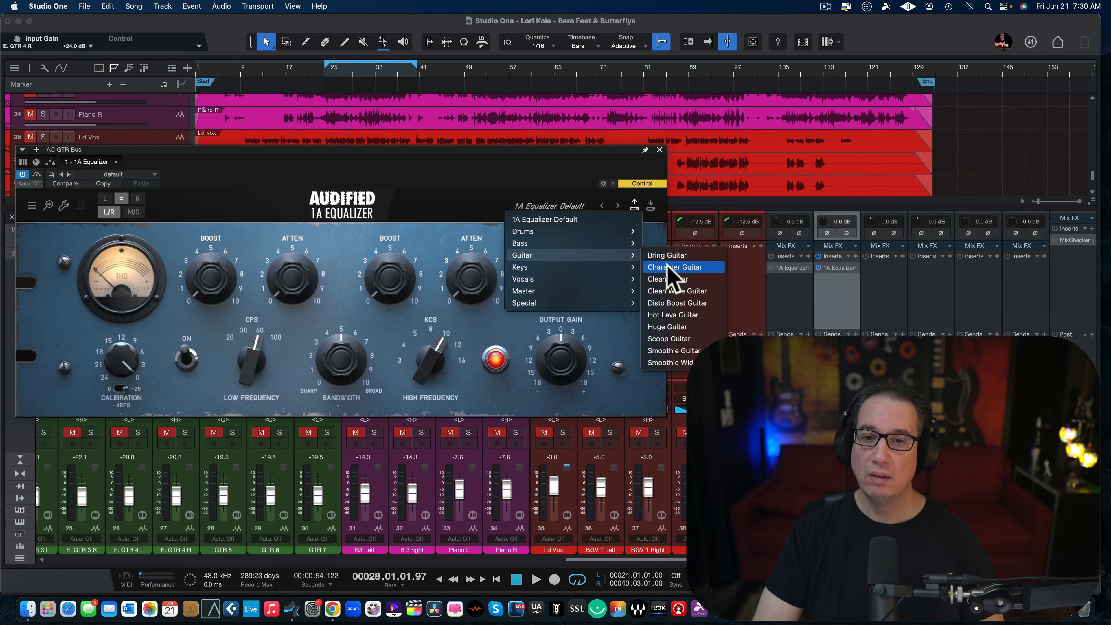
click(676, 327)
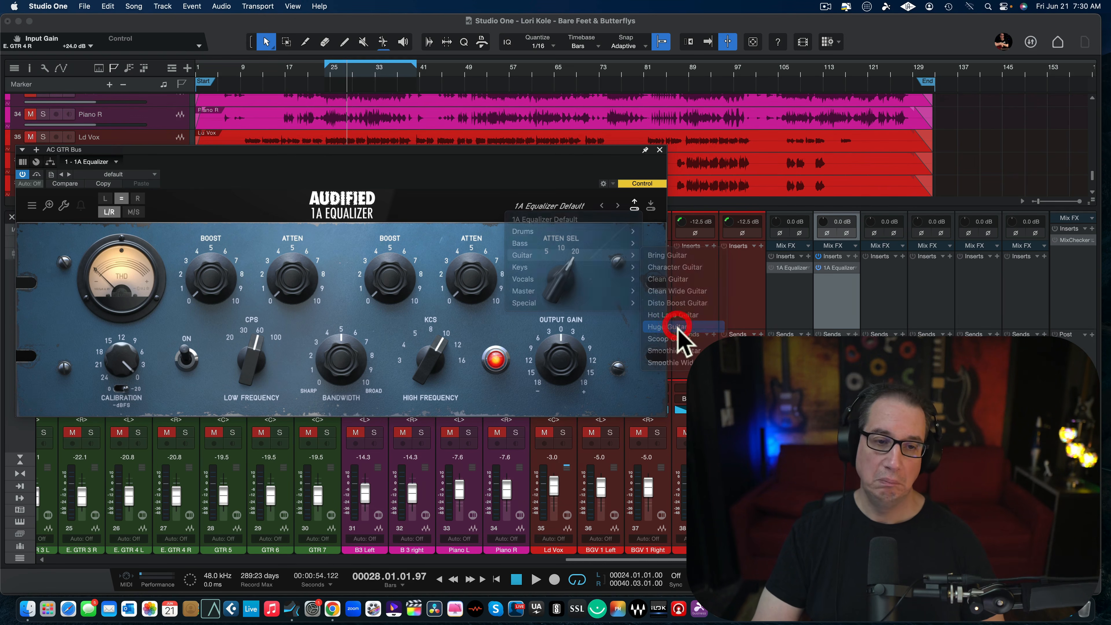
key(space)
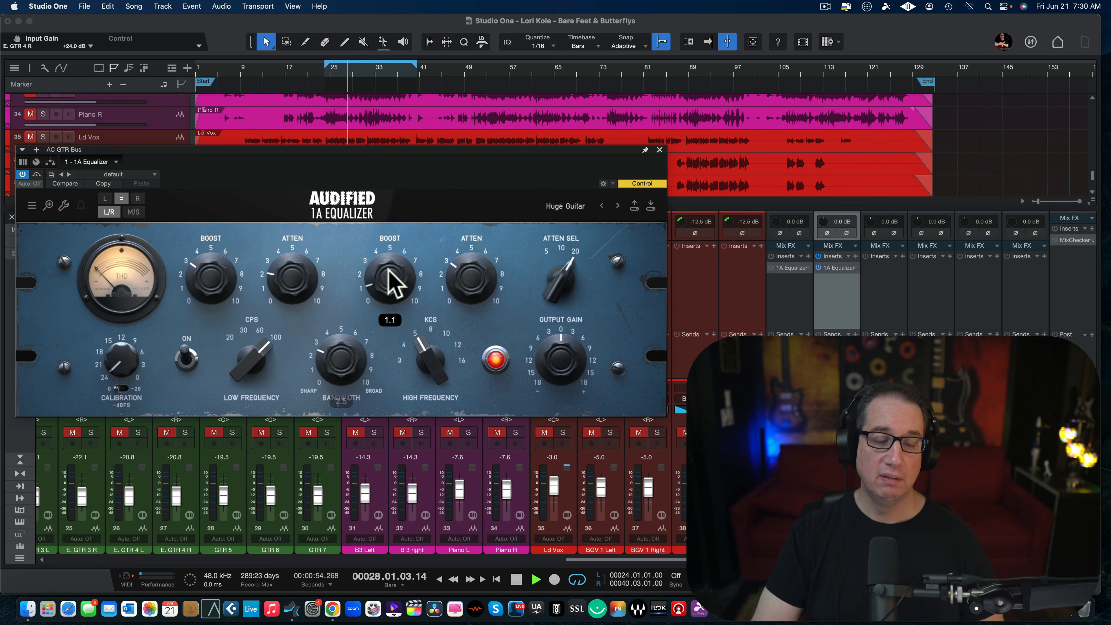
Step: Set the acoustic guitar equalizer's Calibration to -5.9 dB and compare against bypass
drag(130, 394, 154, 278)
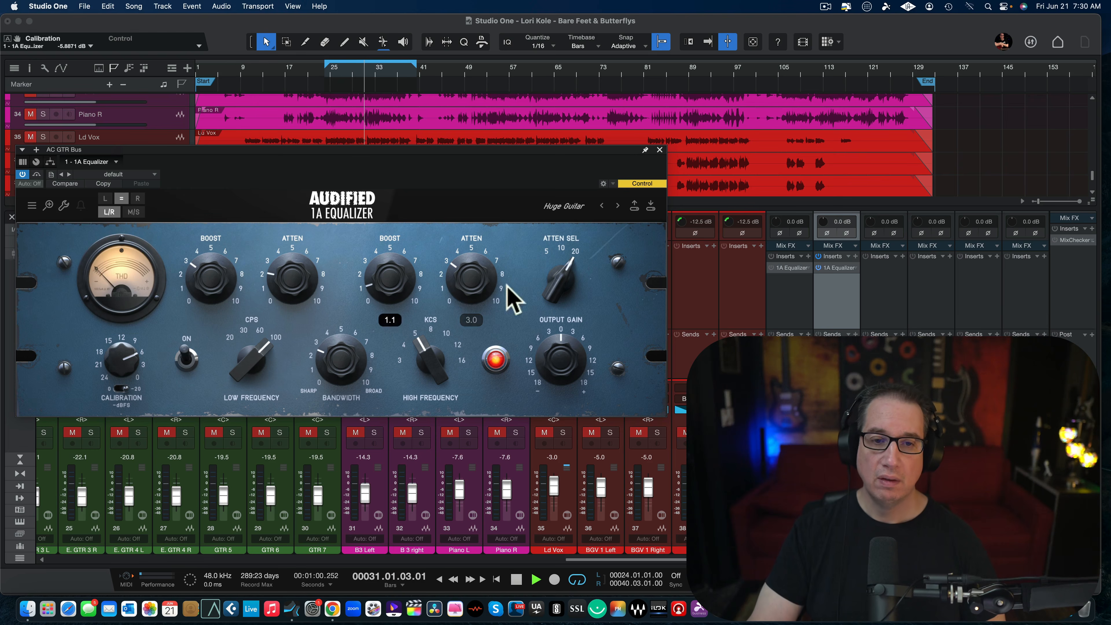
click(185, 367)
click(185, 366)
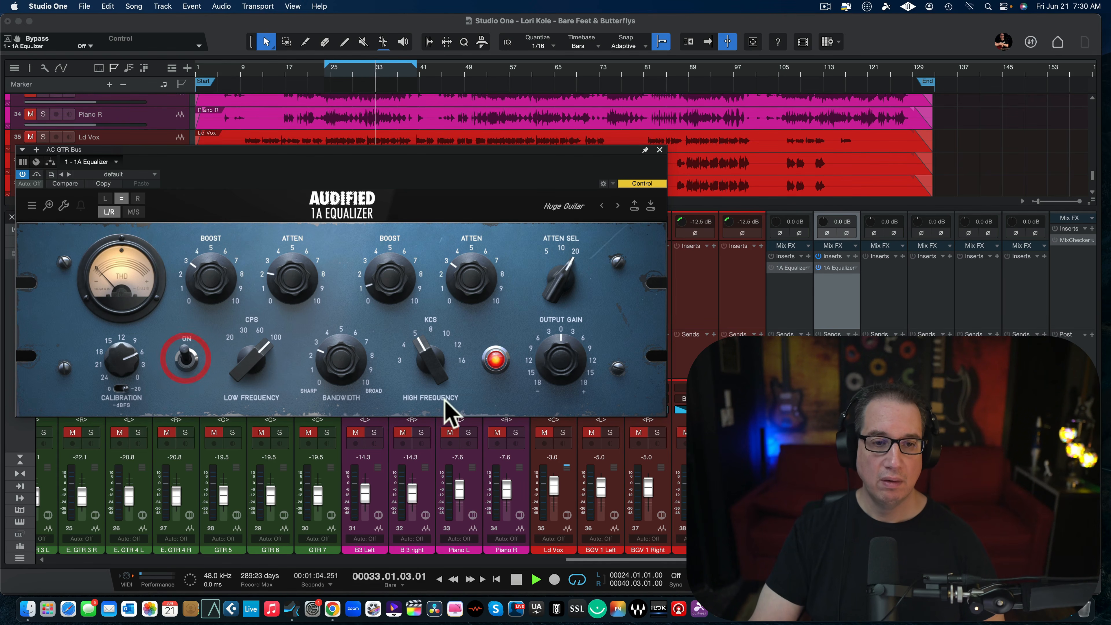
Step: Set the high frequency to 12 KCS, raise its Boost, and set the high Atten to 1.7 and Bandwidth to 5.2
drag(420, 372, 446, 315)
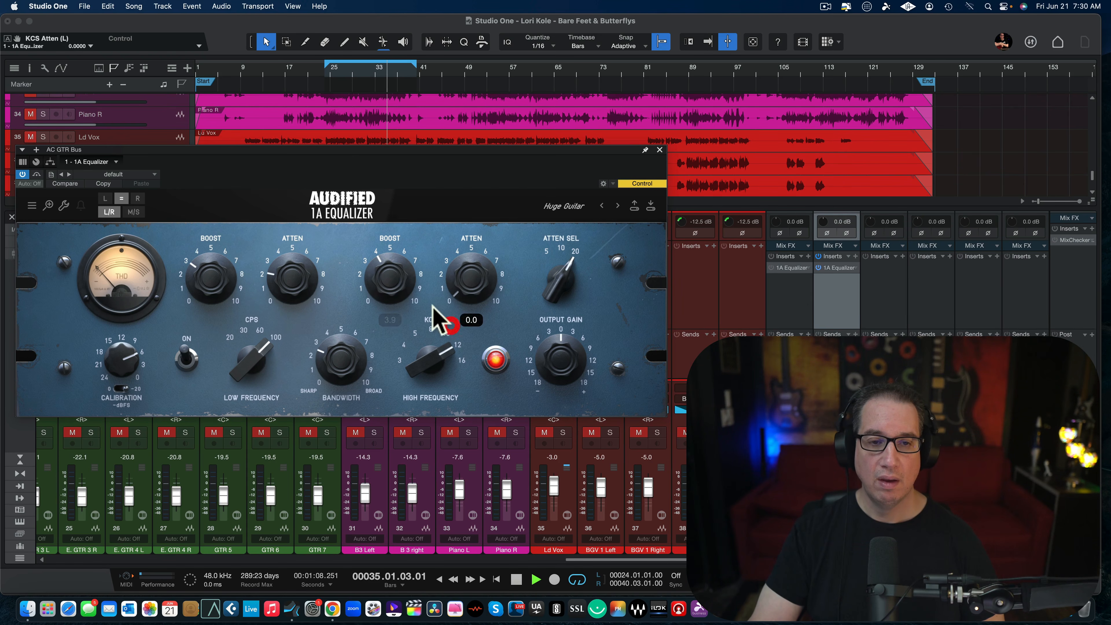
drag(389, 288, 395, 258)
drag(467, 298, 466, 280)
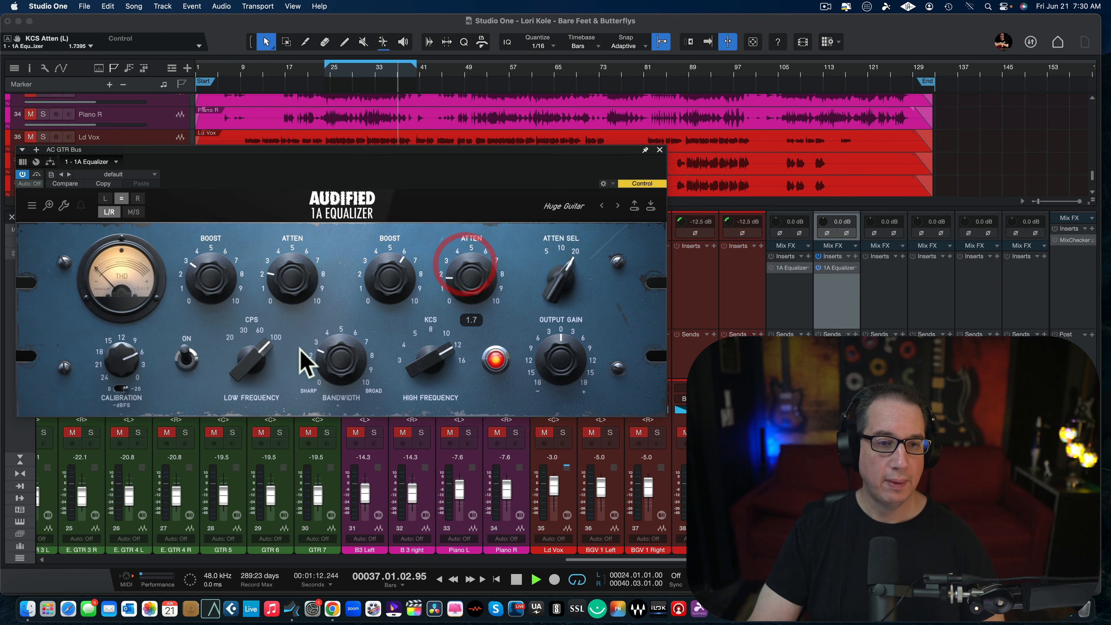
drag(335, 374, 307, 297)
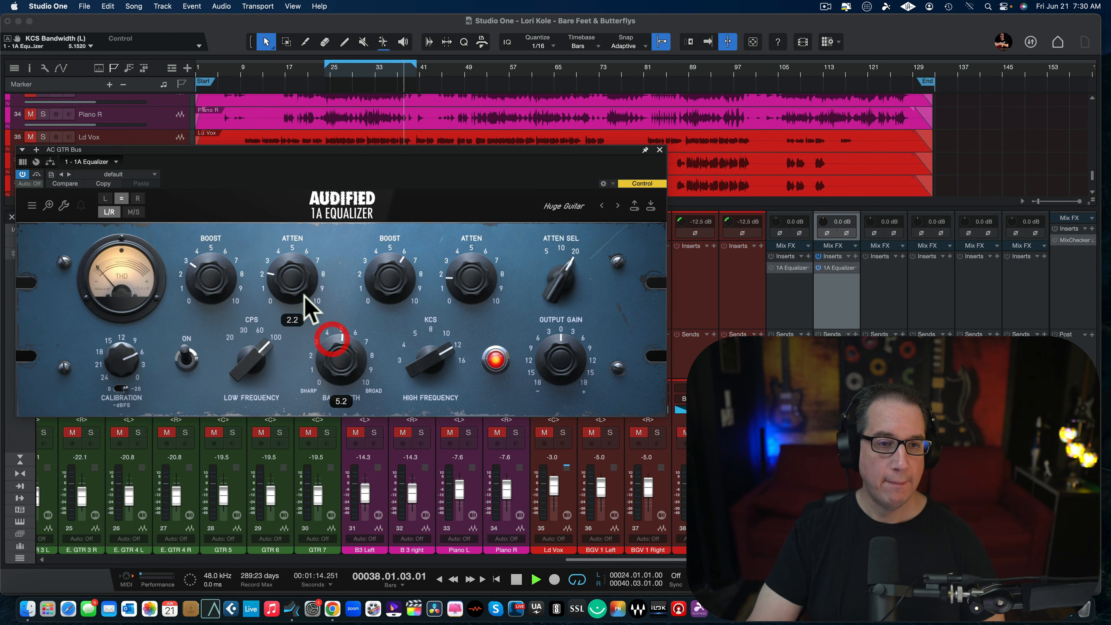
Step: Set the high band's Bandwidth to 4.2, then zero the low band and raise its Boost to 3.3 and Atten to 3.2
drag(328, 349, 330, 362)
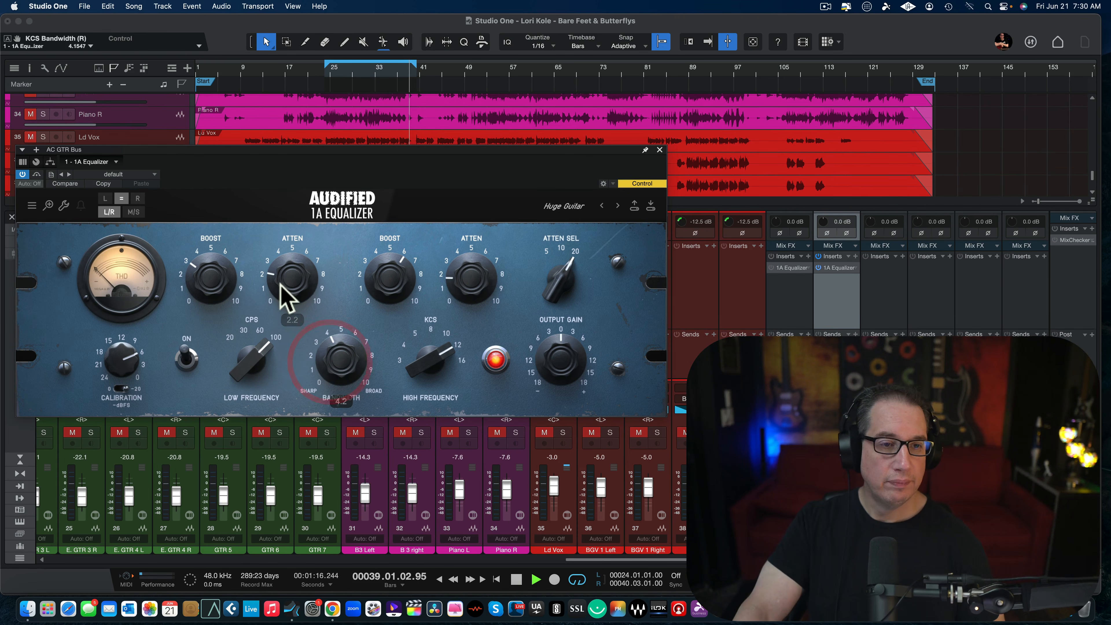
drag(208, 283, 190, 382)
drag(288, 275, 265, 433)
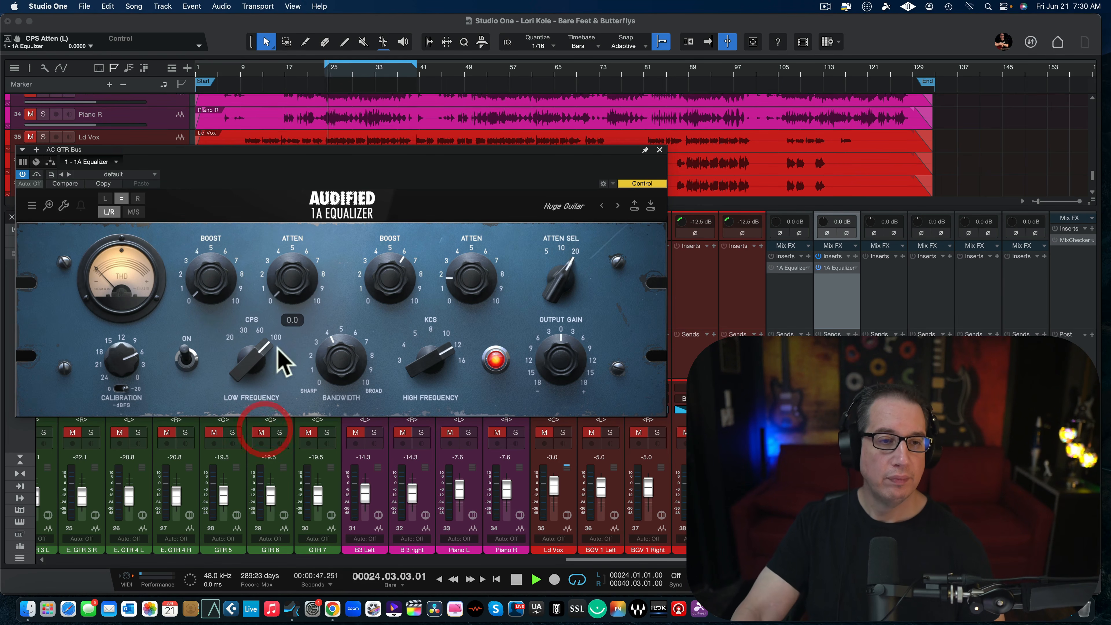
drag(199, 290, 206, 234)
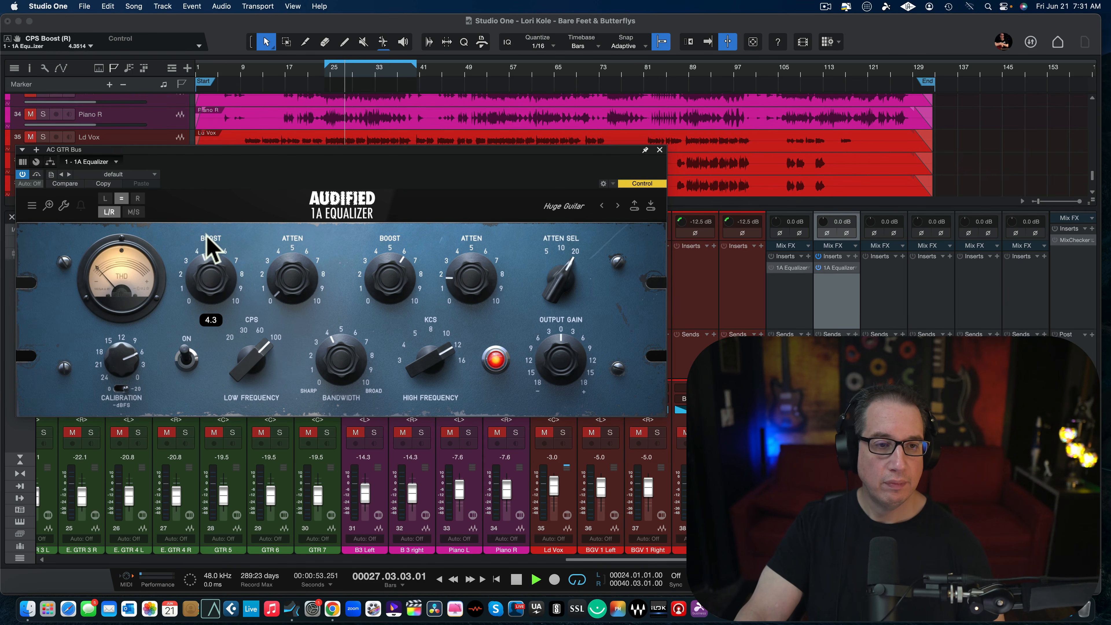
drag(280, 290, 298, 255)
drag(225, 263, 204, 278)
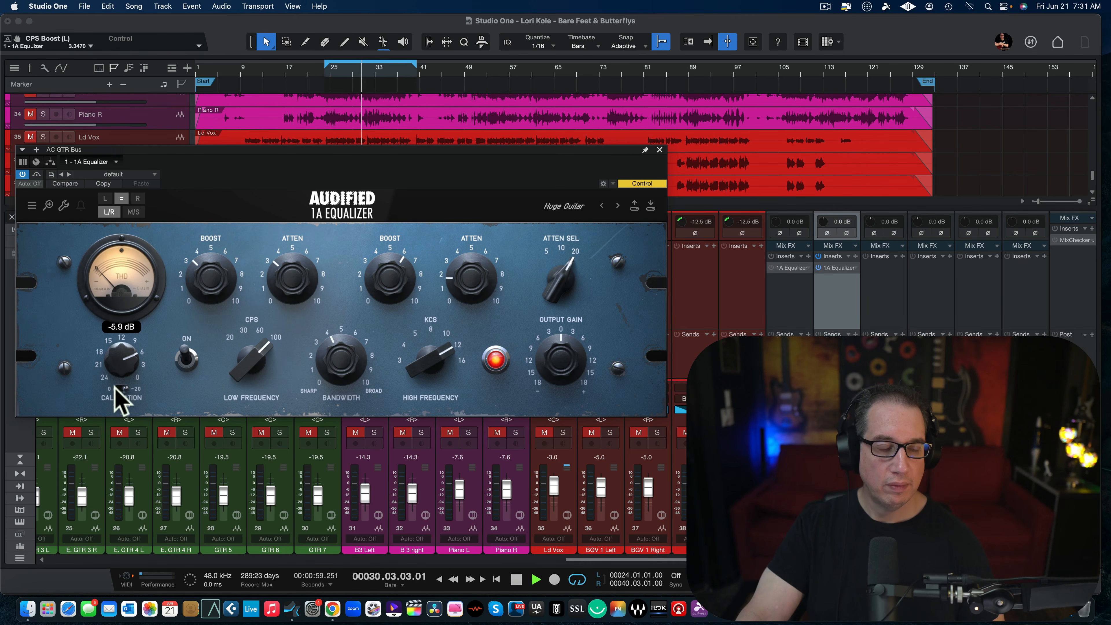
Step: Try the acoustic guitar equalizer's Calibration at 0.0 dB, settle on -13.3 dB, and compare against bypass
drag(137, 372, 139, 306)
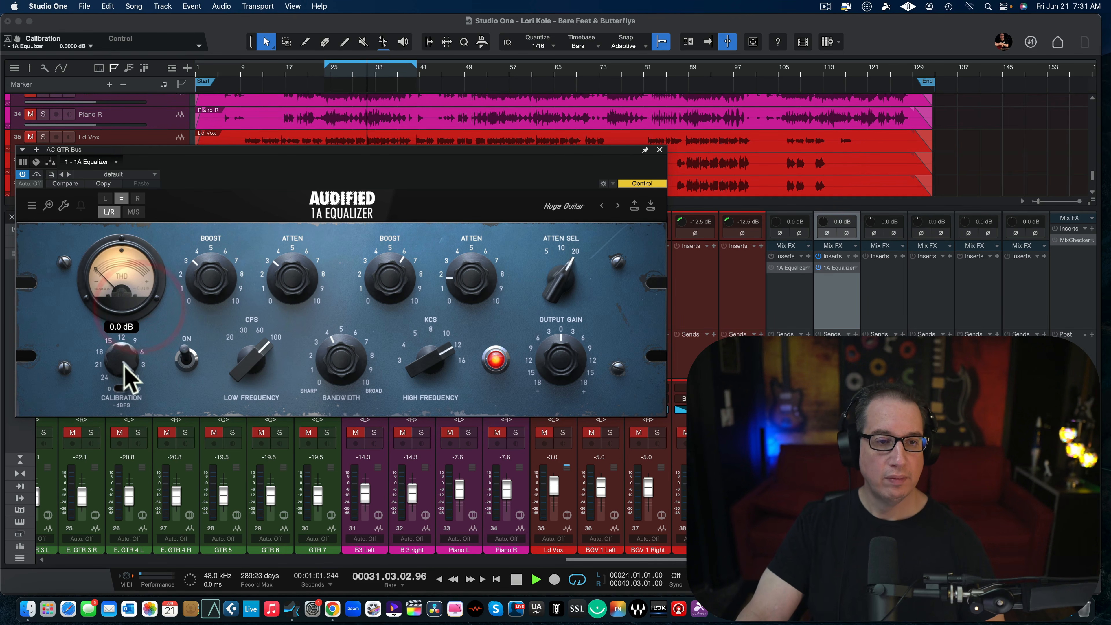
drag(123, 353, 137, 448)
click(189, 367)
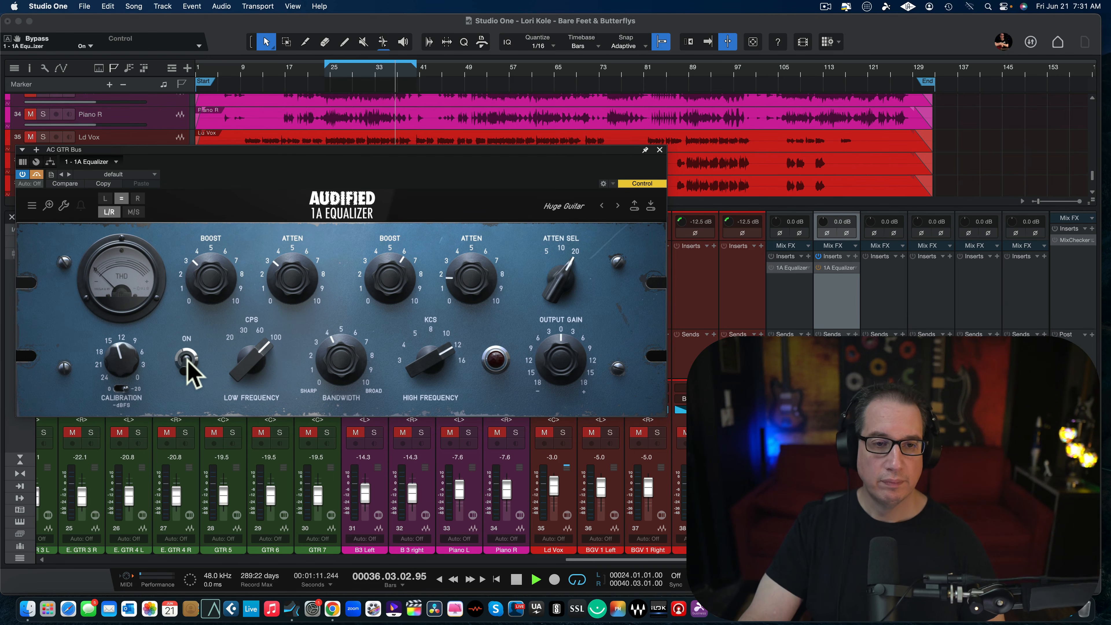
click(189, 363)
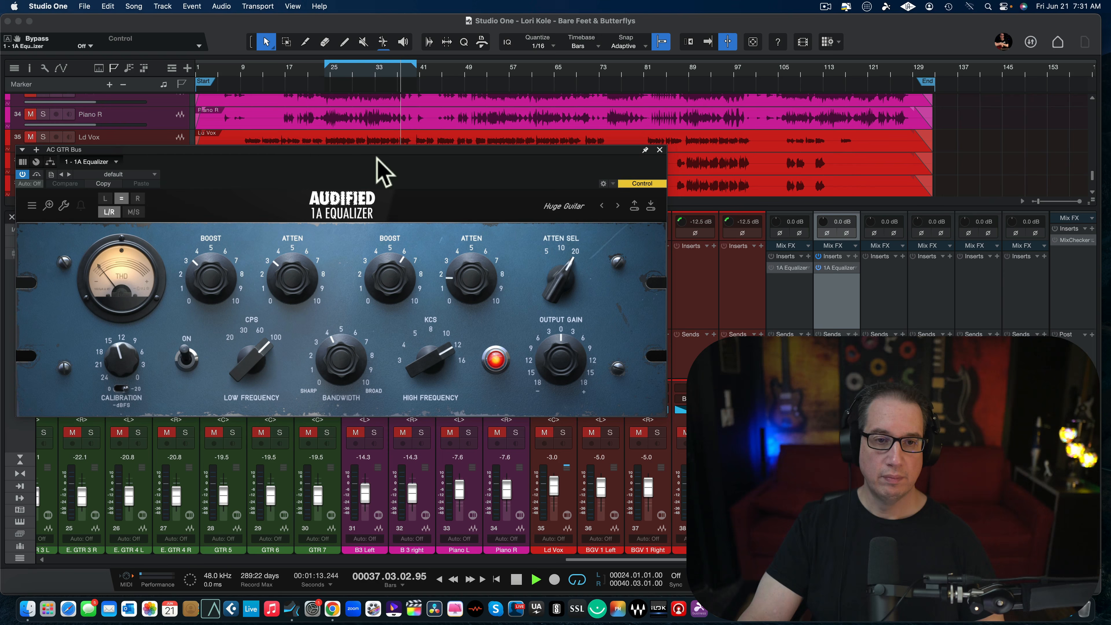
drag(374, 152, 369, 153)
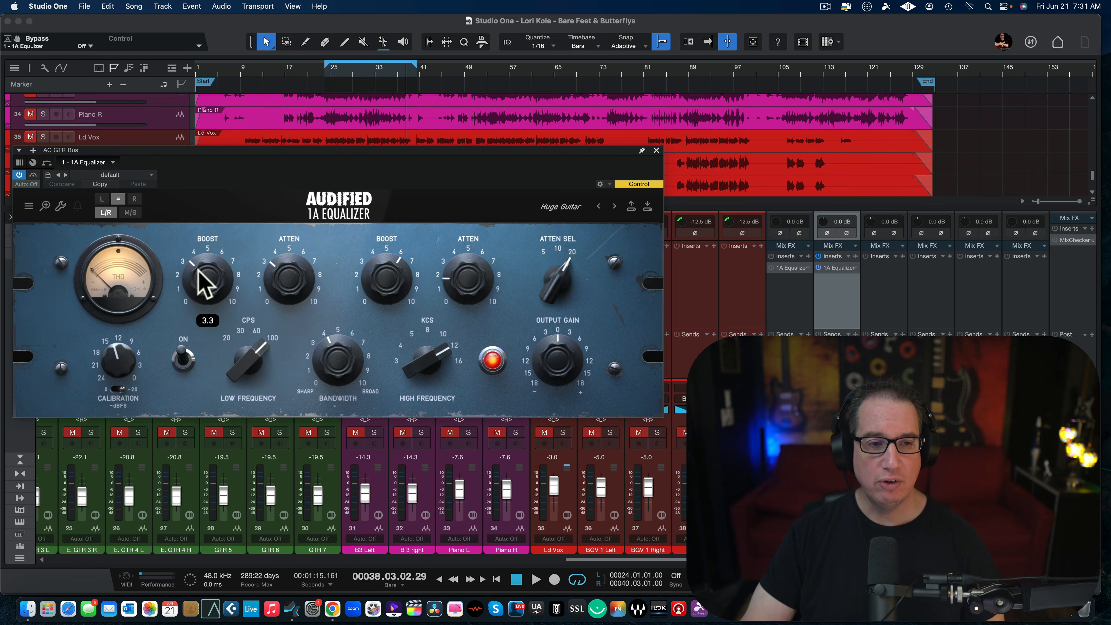
Step: Set the acoustic guitar equalizer's low-frequency Boost to 2.9 and compare the sound against bypass during playback
mouse_move(277, 274)
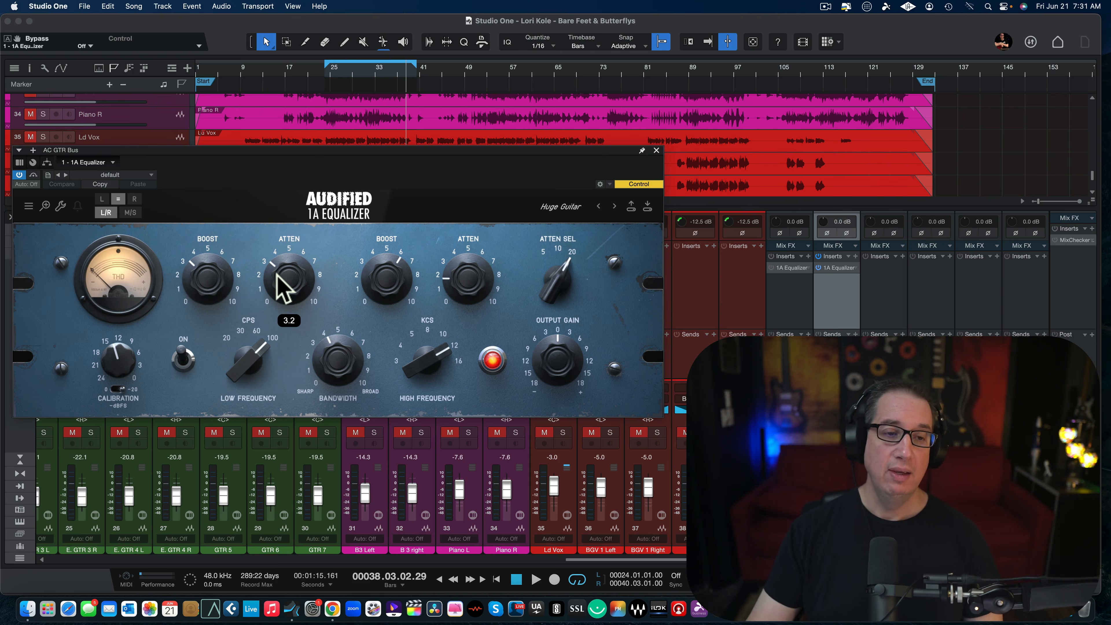
mouse_move(197, 286)
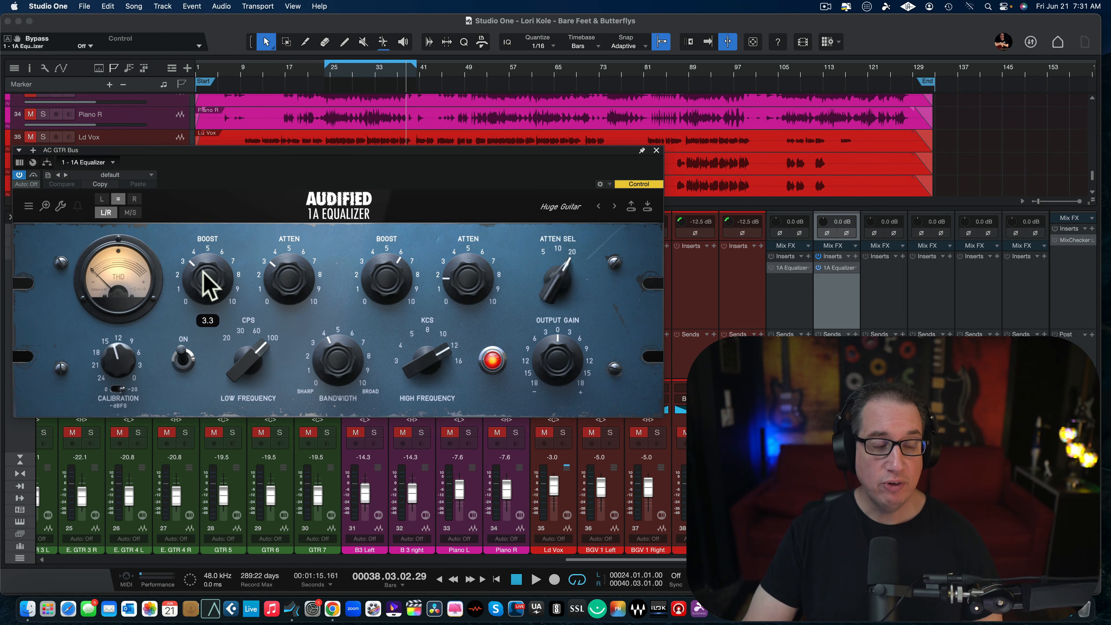
mouse_move(206, 292)
mouse_down()
mouse_move(212, 261)
mouse_move(194, 282)
mouse_up()
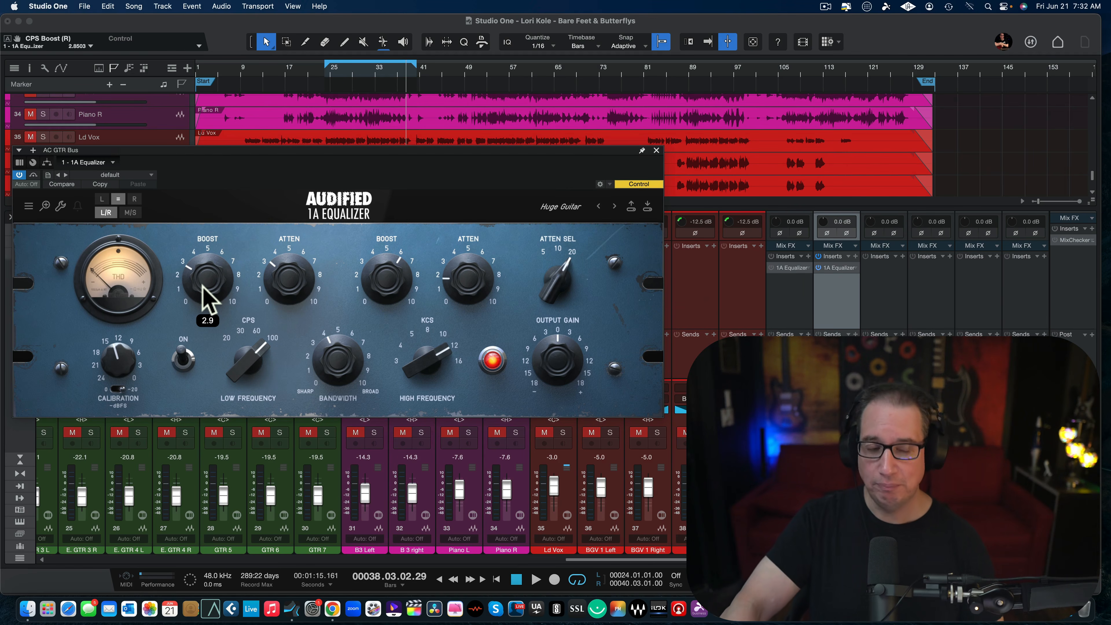
scroll(206, 302, up, 2)
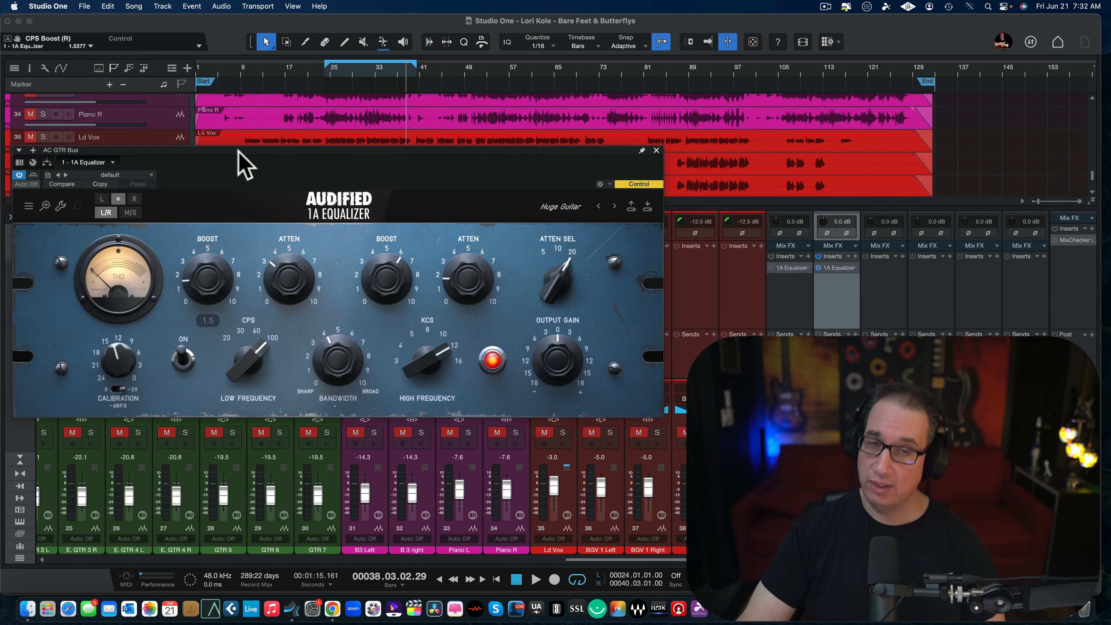
drag(243, 164, 244, 157)
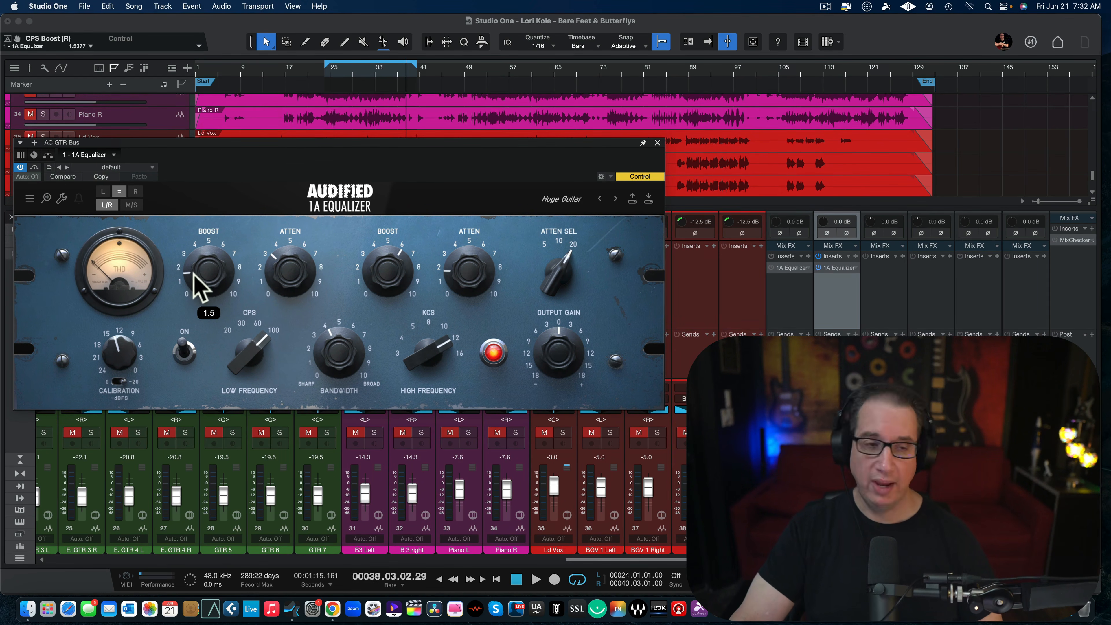
drag(199, 271, 202, 272)
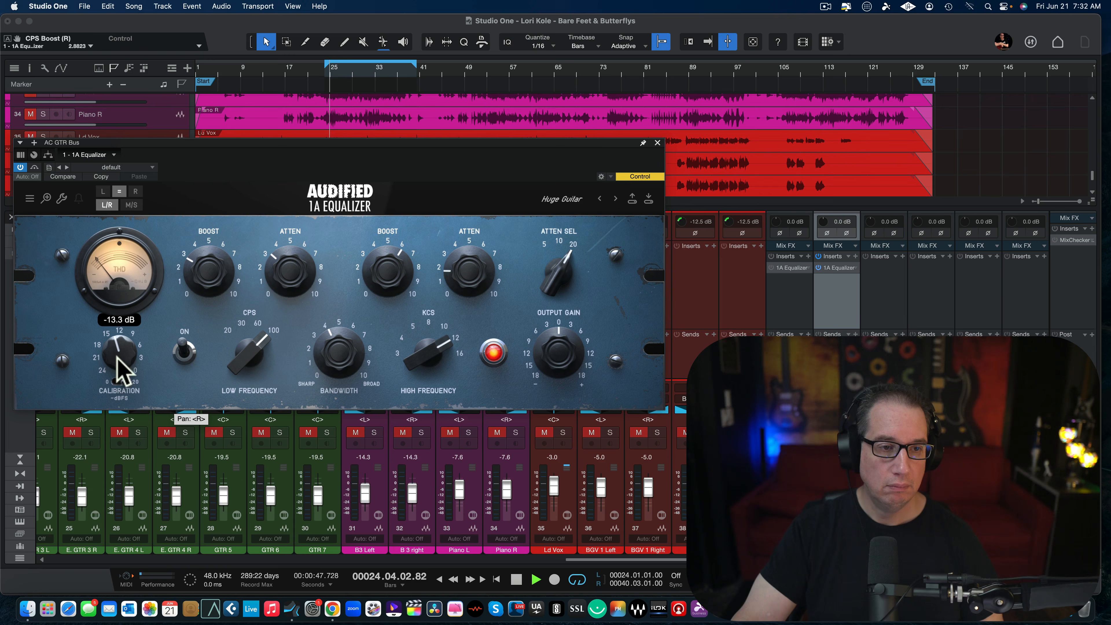
click(184, 355)
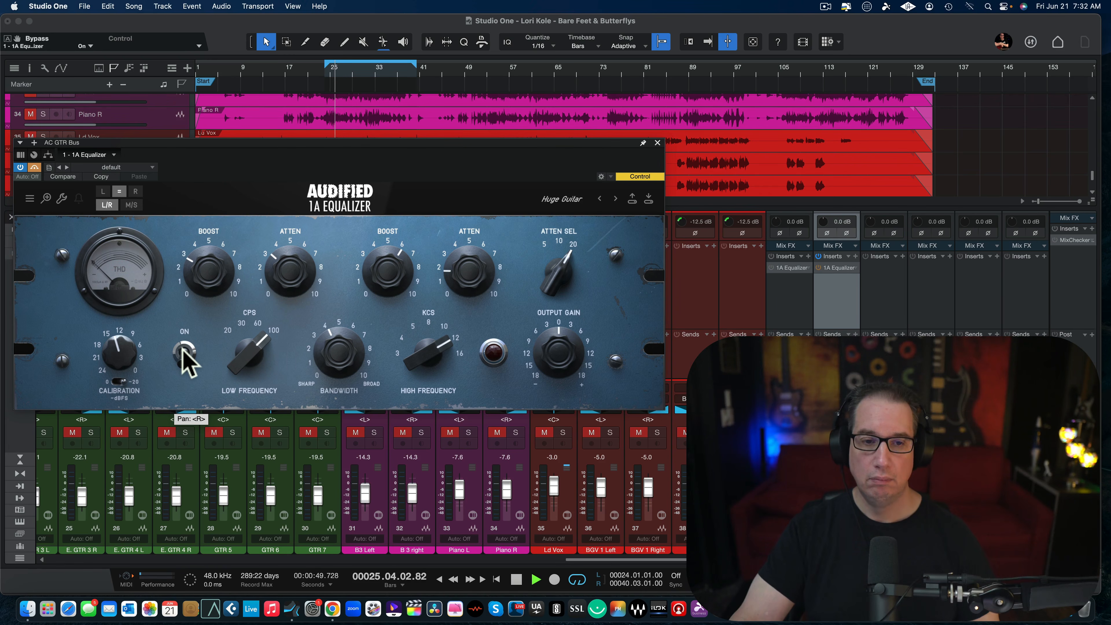
click(183, 354)
Step: Set the high-frequency Boost to 7.0, the high frequency to 10 KCS, and the high-frequency Atten to 2.1
mouse_move(476, 295)
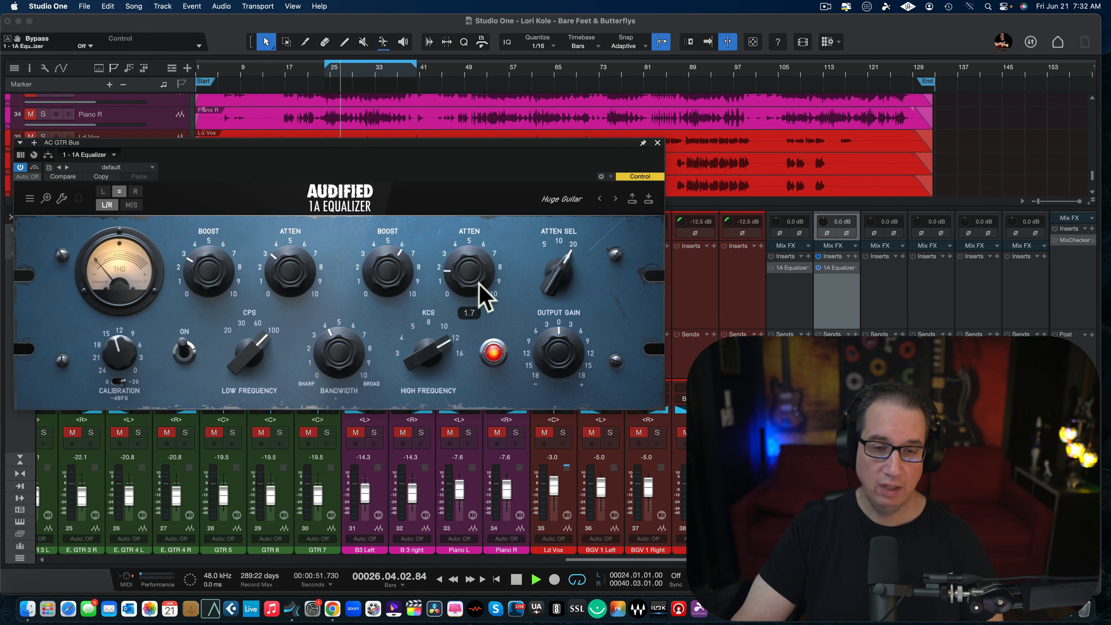
drag(388, 269, 390, 262)
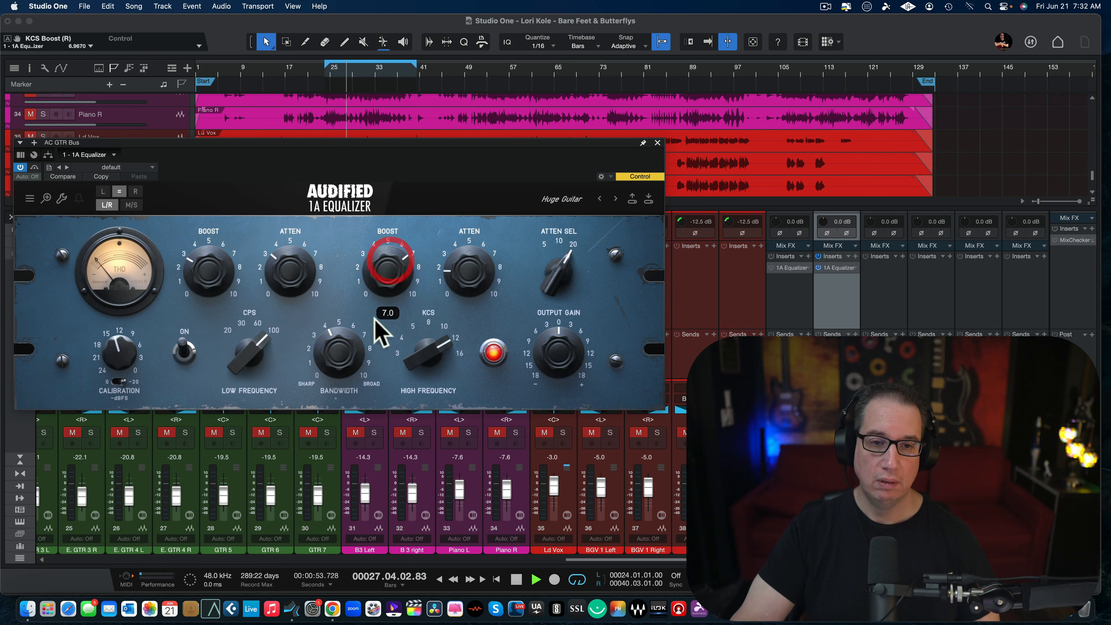
drag(435, 361, 421, 372)
drag(383, 281, 467, 268)
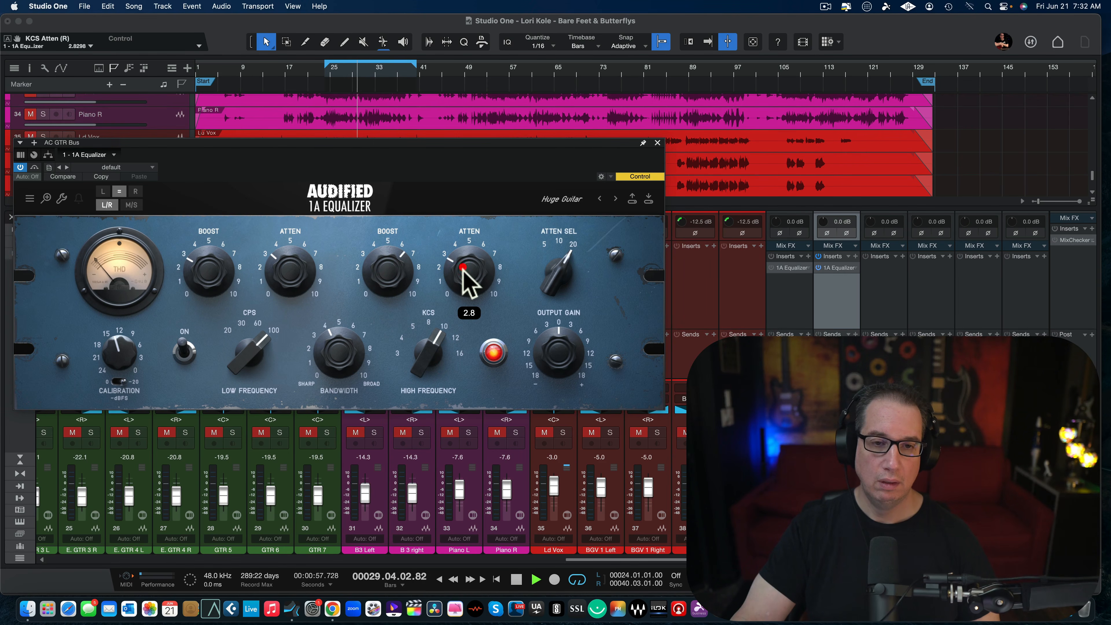
drag(473, 270, 501, 174)
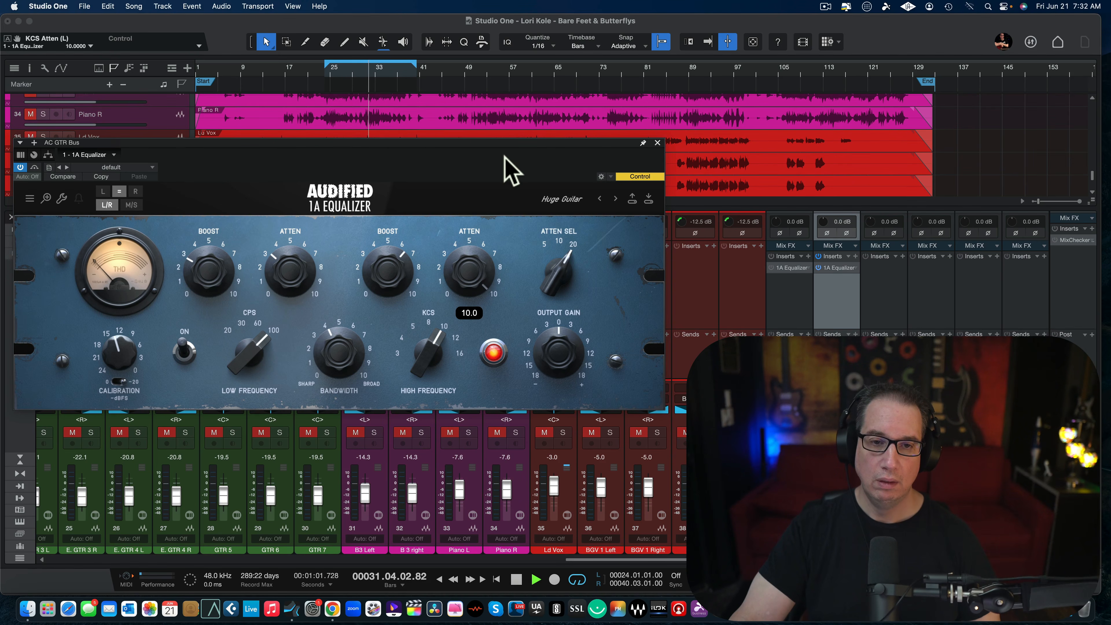
drag(479, 257, 471, 298)
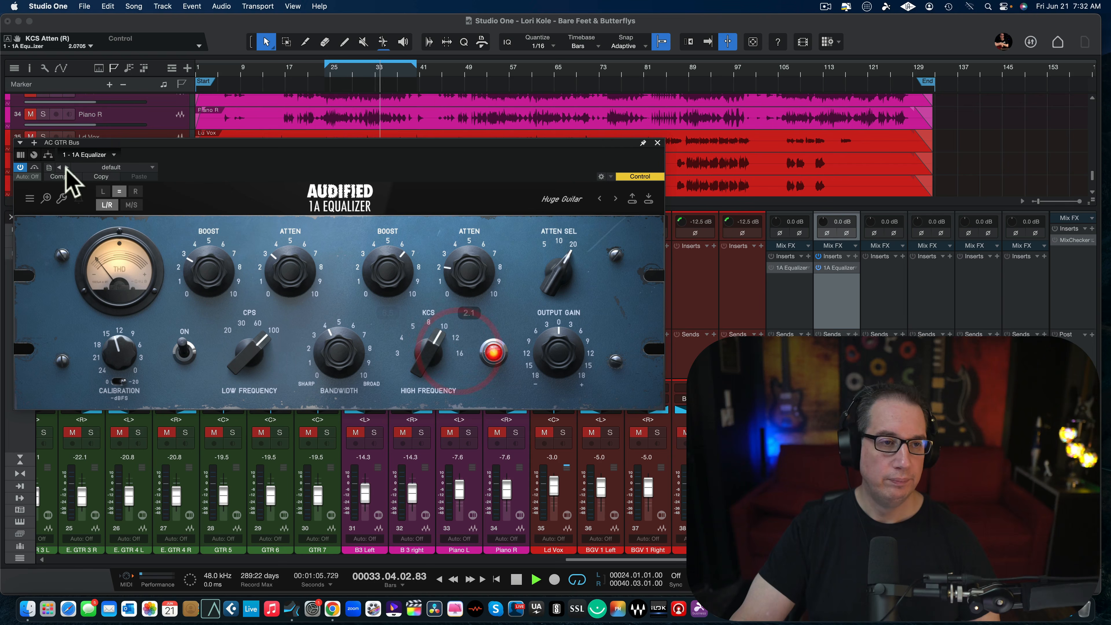
Step: Compare the AC GTR Bus equalizer against bypass once more and close its window
click(184, 353)
click(186, 352)
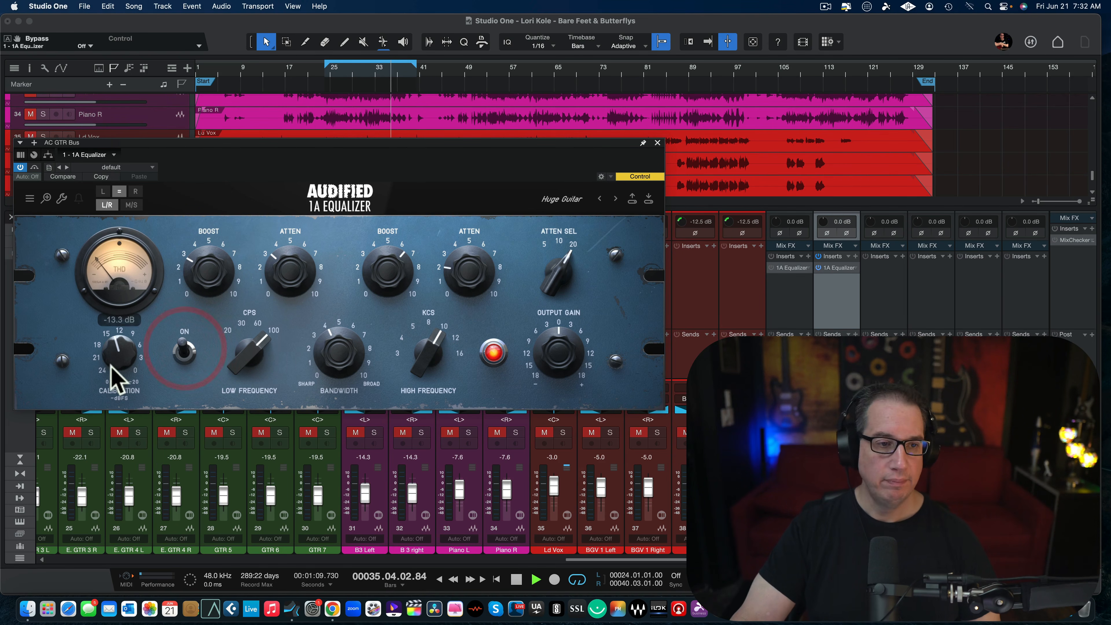
click(657, 143)
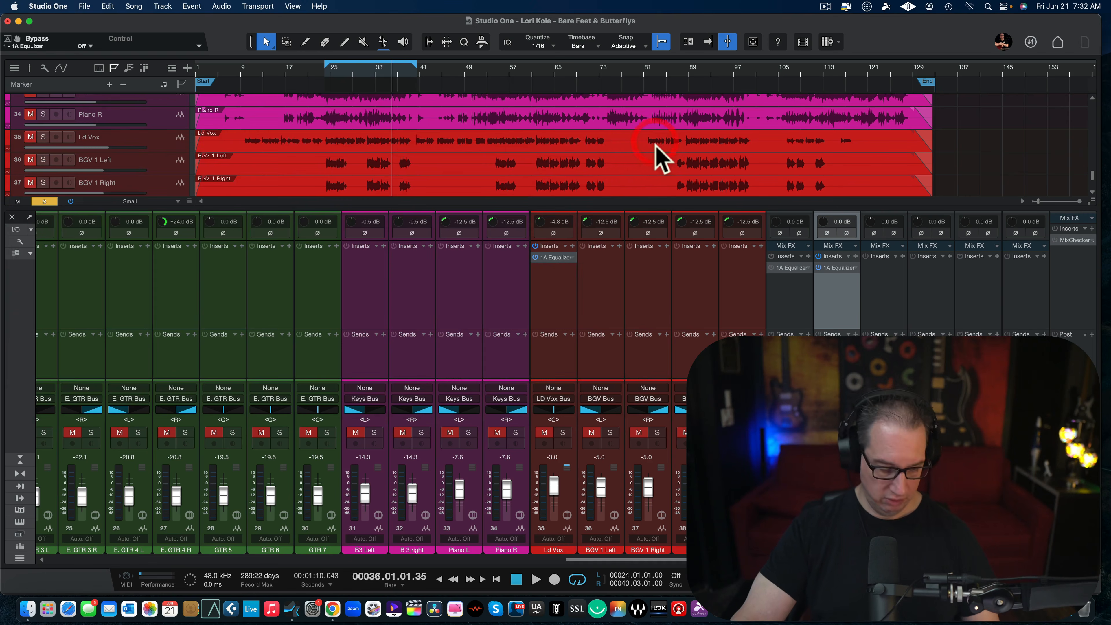
Step: Save the song and switch the solo from the acoustic guitar bus to the Ld Vox channel
key(super+s)
click(846, 432)
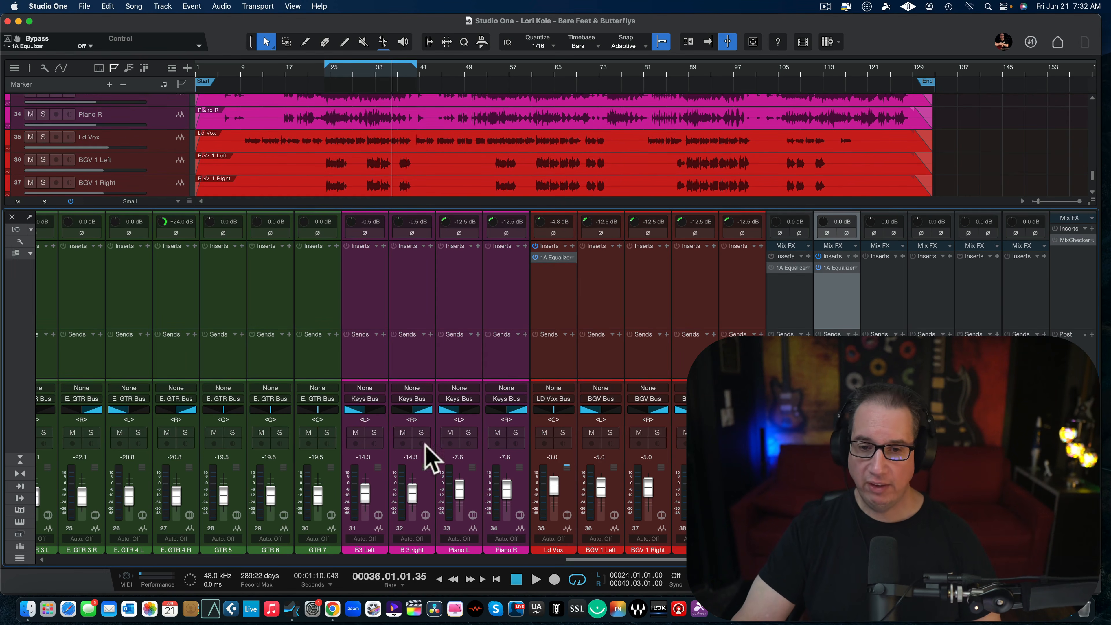
click(562, 433)
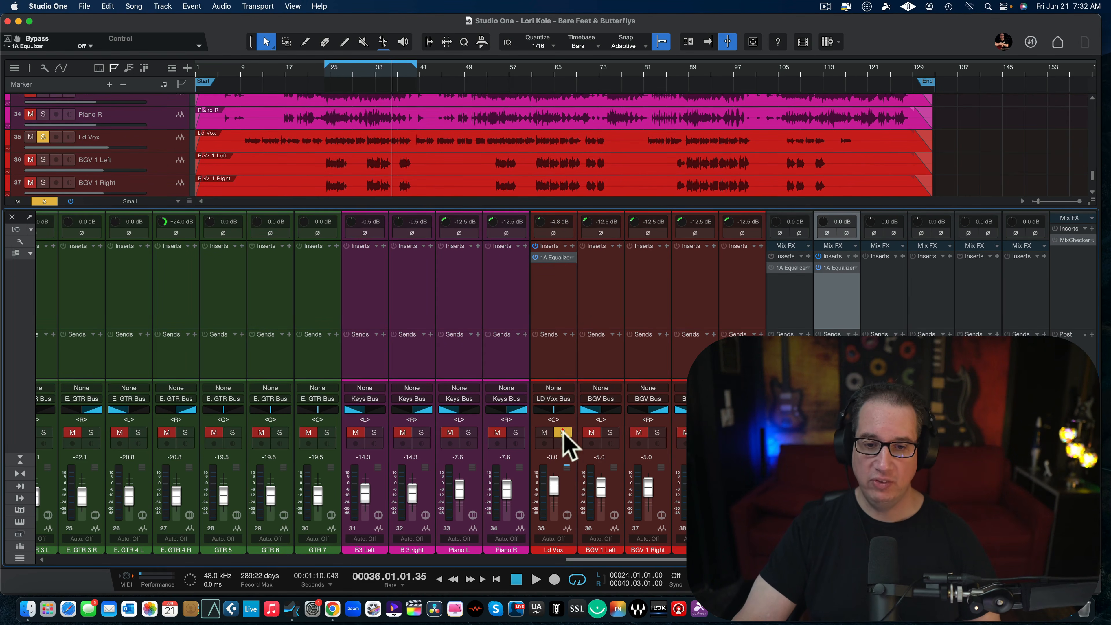
Step: Open the Ld Vox channel's 1A Equalizer, move its window over the mixer's upper edge, and enlarge it to 125%
click(550, 260)
drag(353, 223, 314, 152)
click(42, 204)
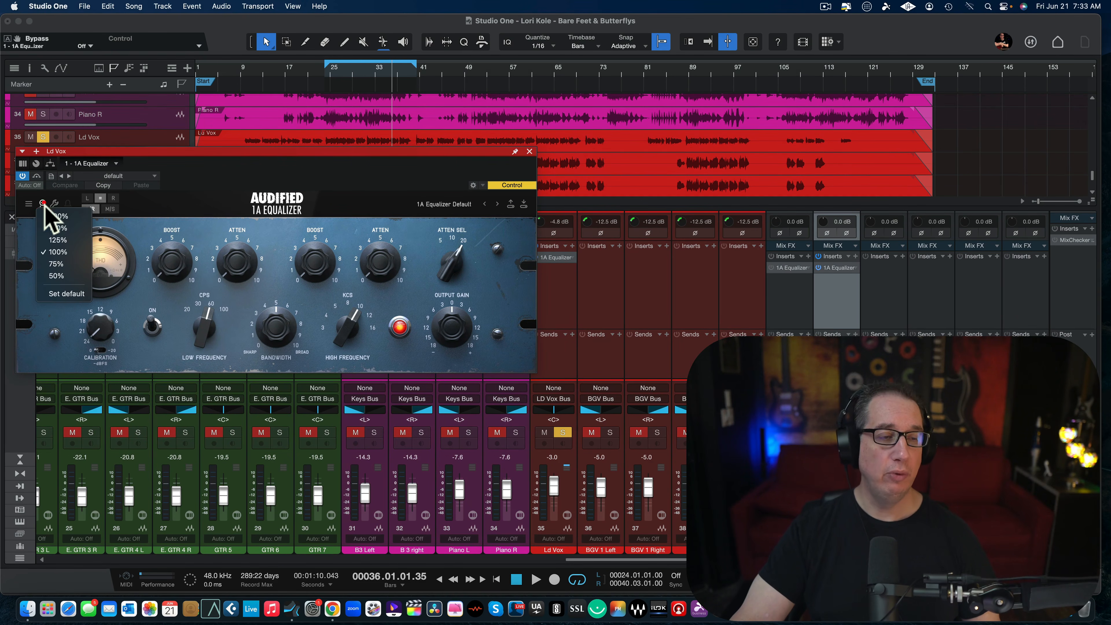
click(51, 240)
drag(208, 153, 198, 161)
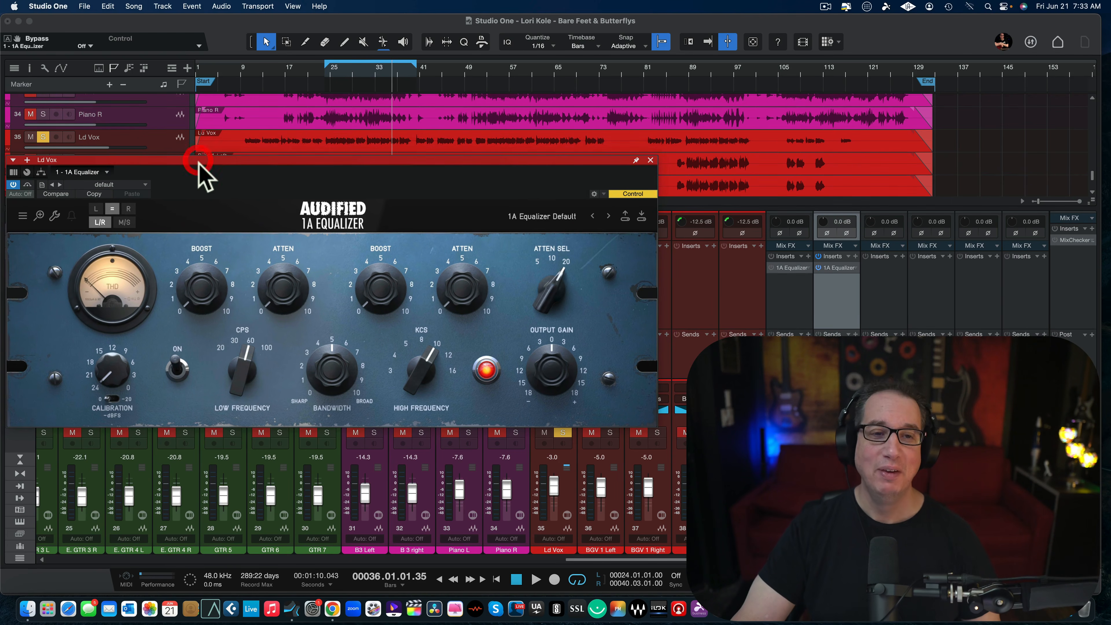
Step: Start playback from bar 24 and set the lead vocal equalizer's Calibration to 0.0 dB
click(326, 75)
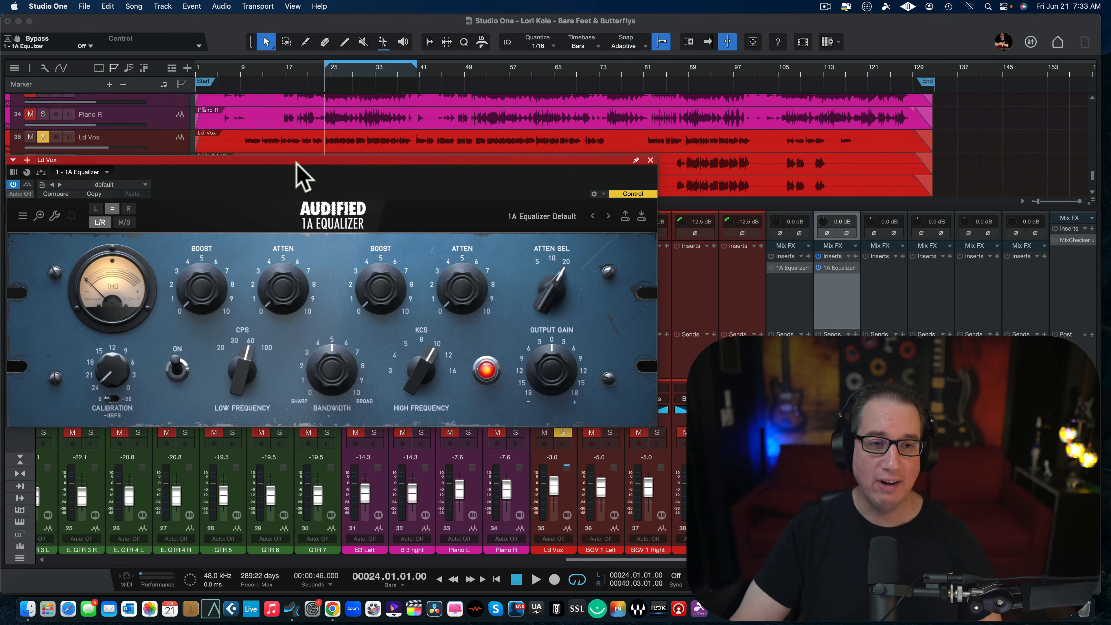
drag(297, 162, 298, 155)
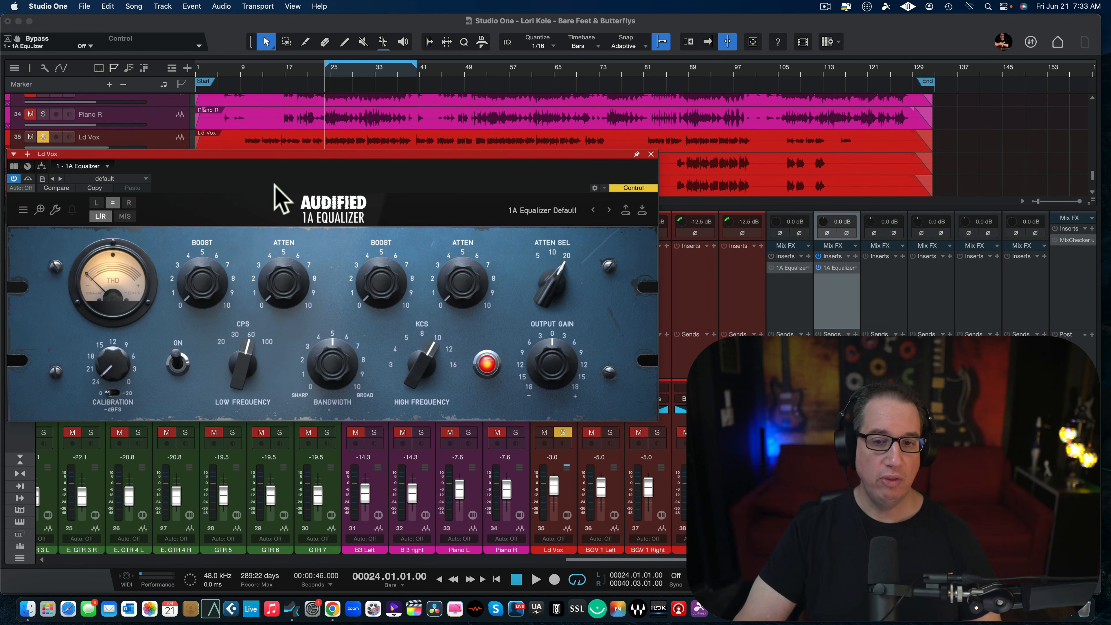
key(space)
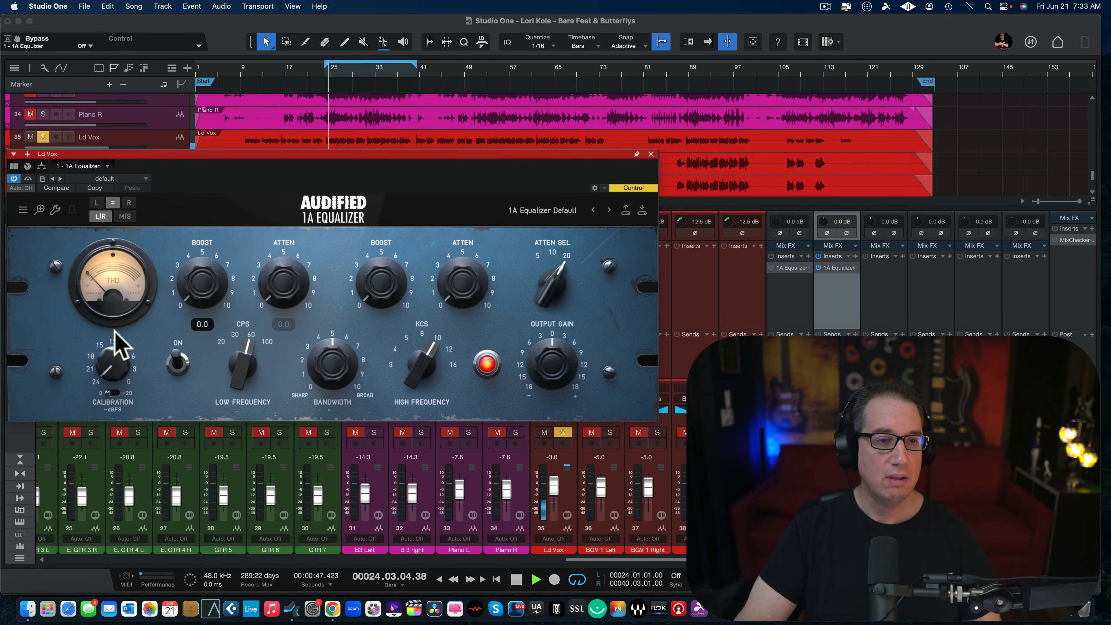
click(110, 372)
drag(110, 372, 158, 110)
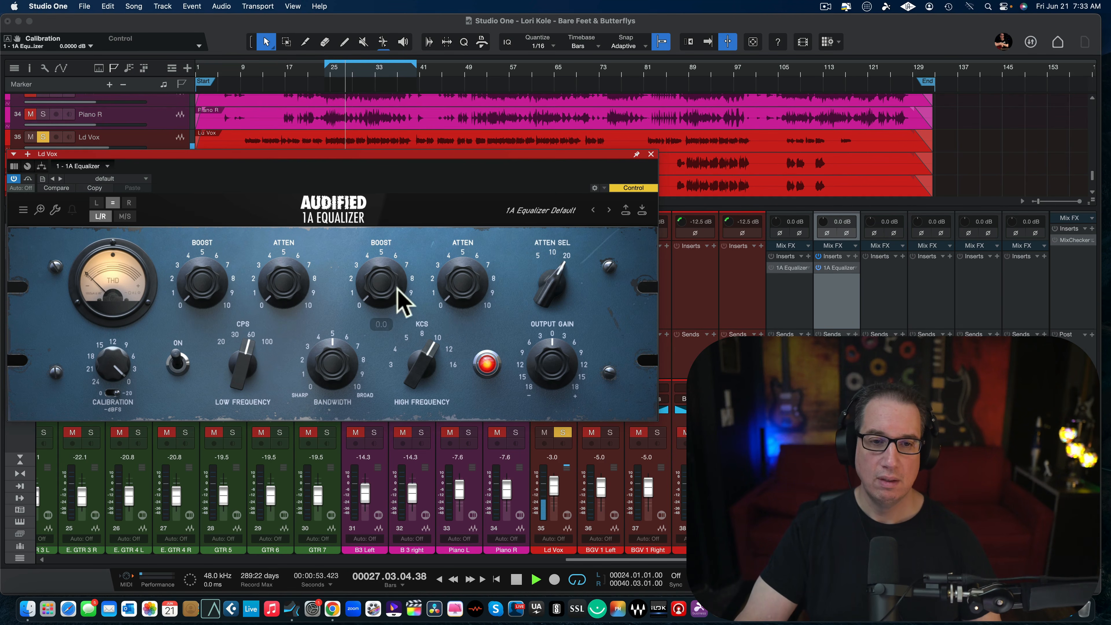
Step: Raise the vocal equalizer's high Boost and Atten, and set the low frequency to 100 CPS with Boost and Atten at 2.7
drag(367, 285, 393, 232)
drag(451, 310, 427, 303)
drag(248, 377, 263, 331)
drag(208, 301, 210, 274)
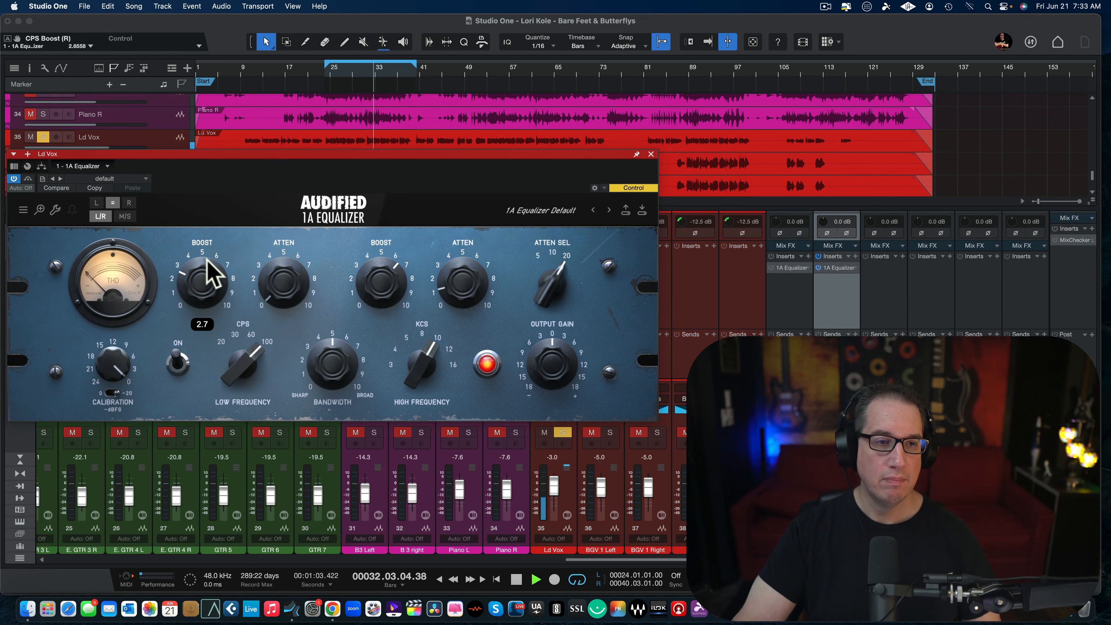
drag(273, 310, 290, 280)
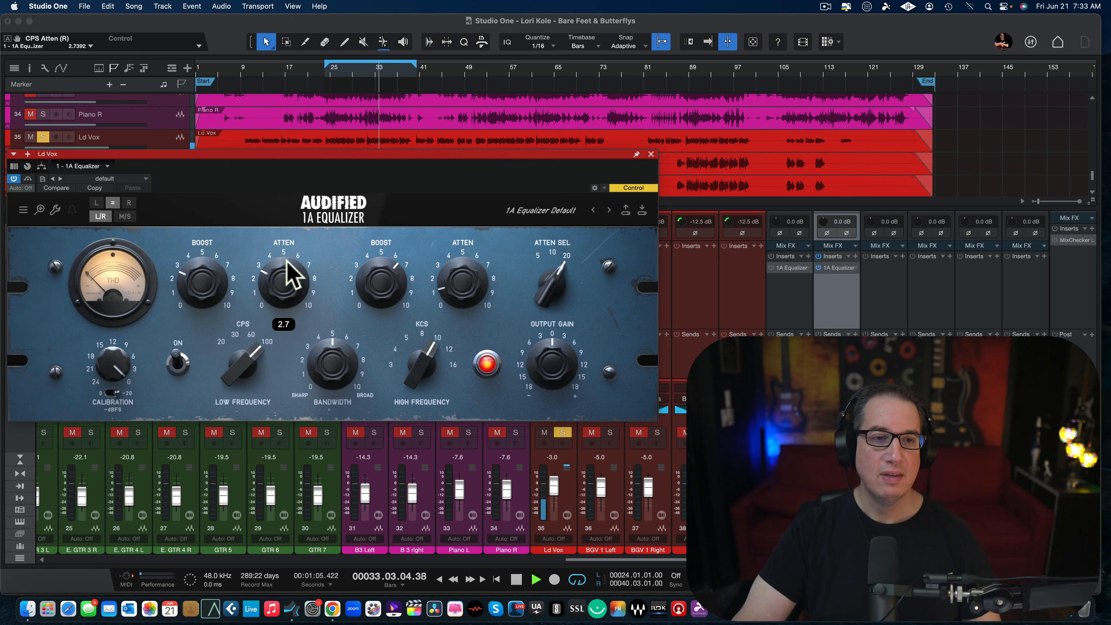
Step: Set the lead vocal equalizer's Calibration to -12.7 dB and compare against bypass
drag(116, 370, 103, 412)
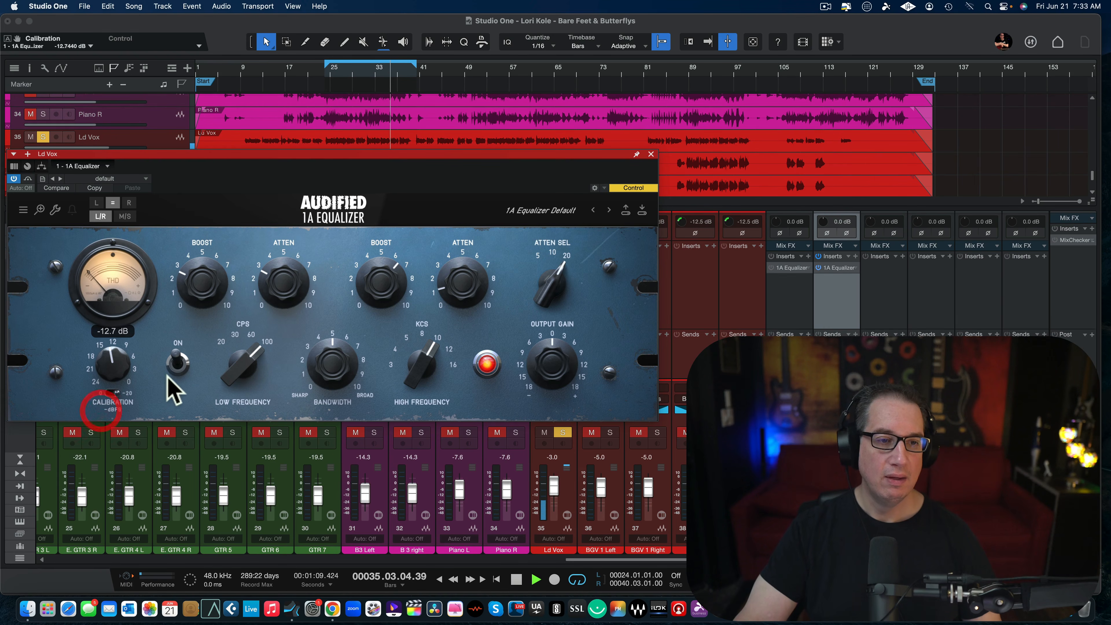
click(177, 363)
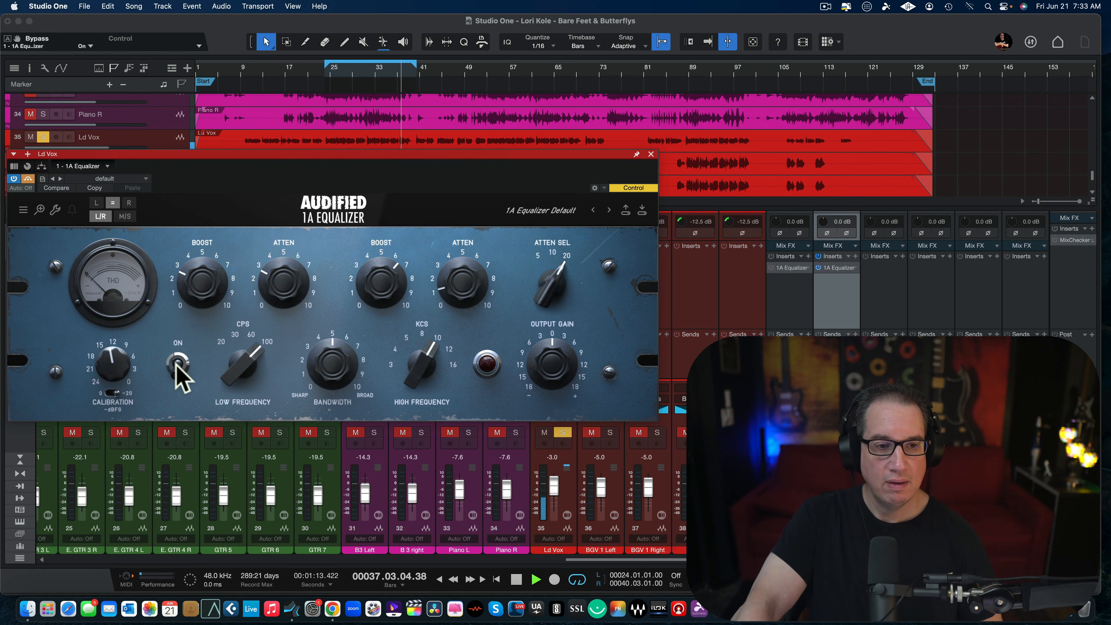
click(177, 363)
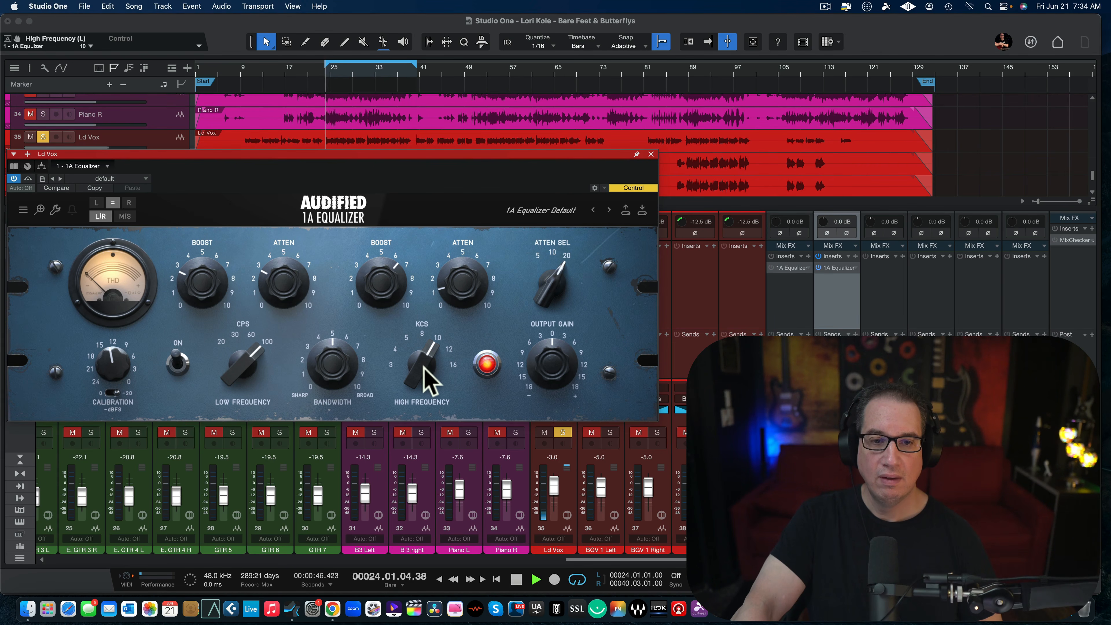
Step: Set the lead vocal equalizer's high frequency to 8 KCS with Boost at about 7.5, and compare against bypass
drag(426, 378, 427, 392)
click(382, 280)
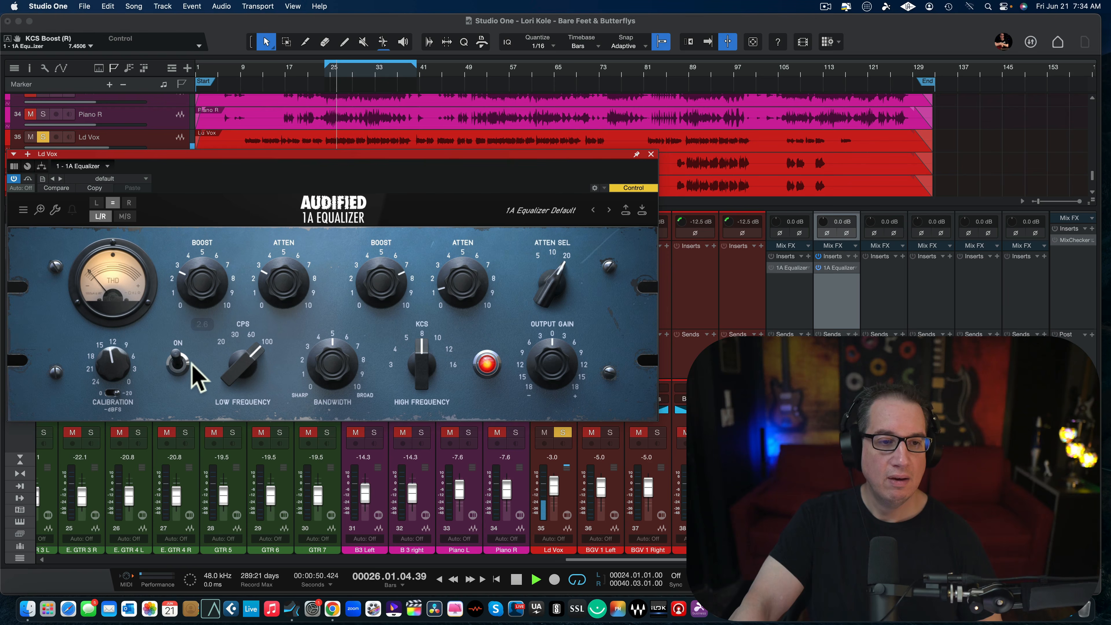
click(177, 367)
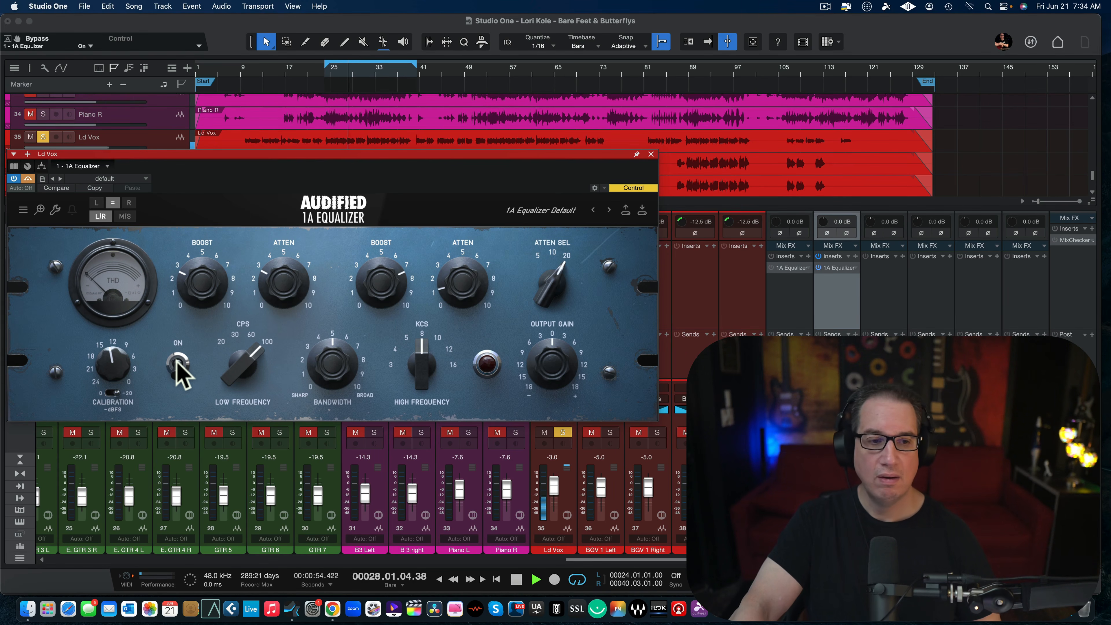
click(178, 367)
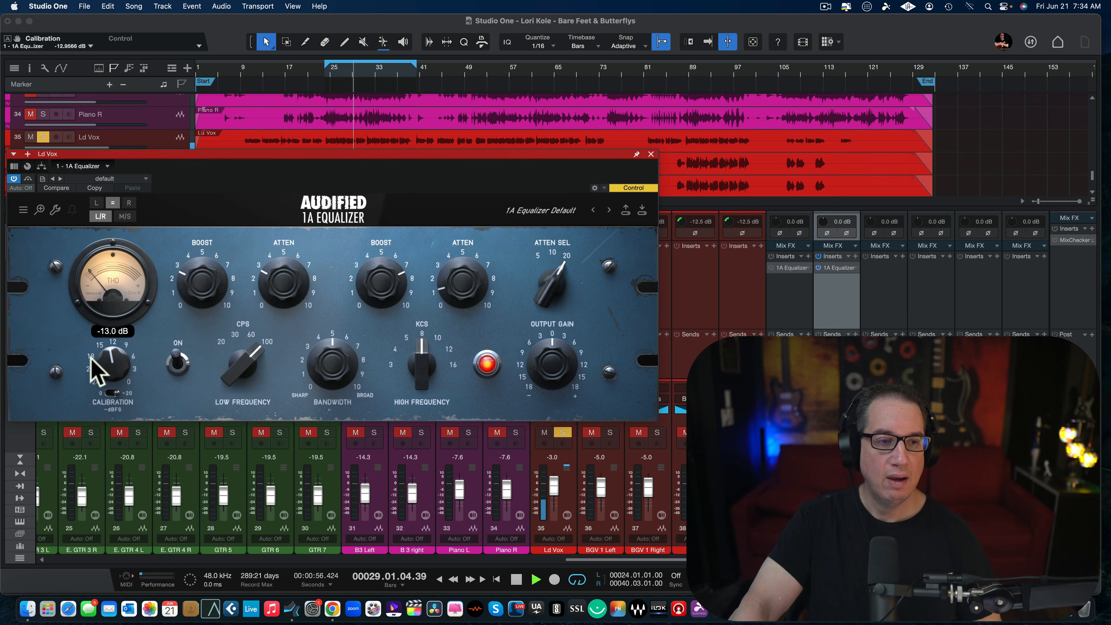
Step: Set the lead vocal equalizer's Calibration to -16.8 dB and compare it against bypass
drag(91, 369, 90, 380)
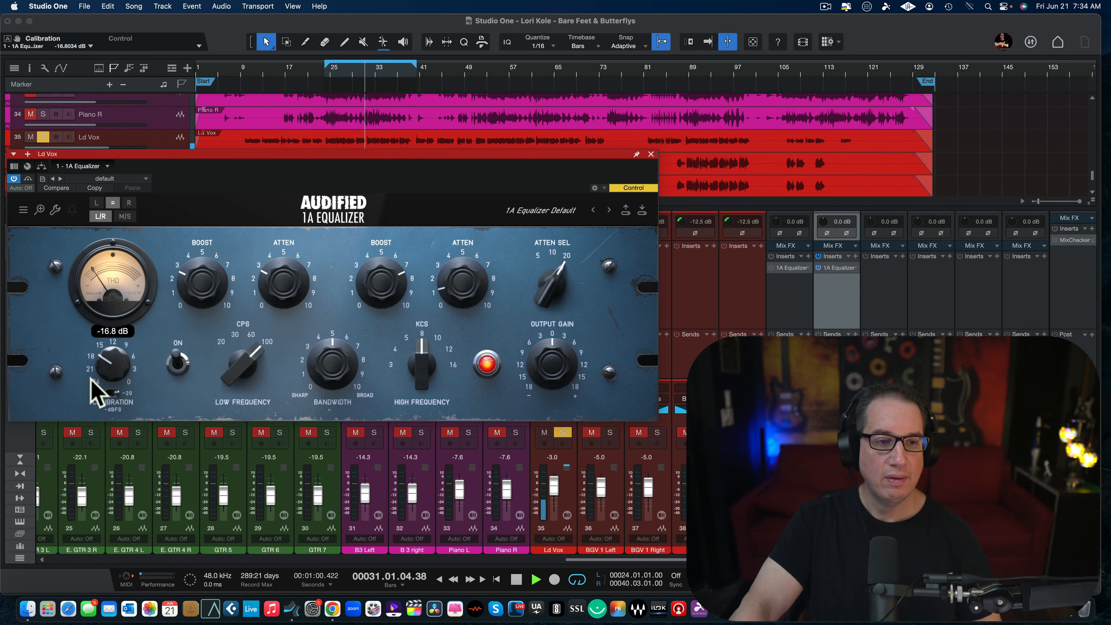
click(178, 366)
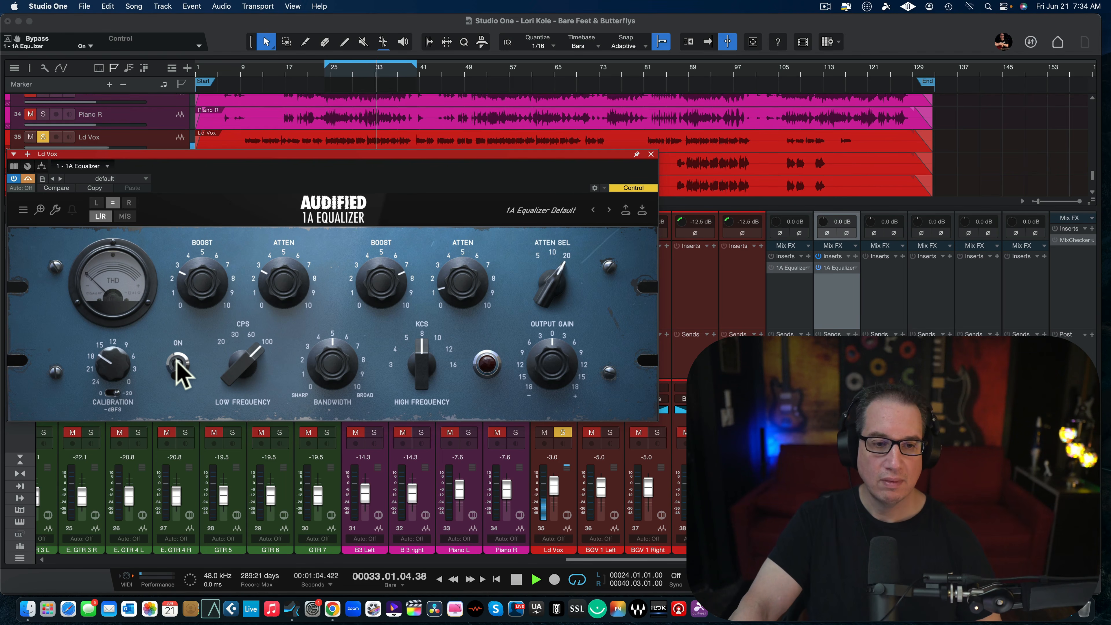
click(177, 365)
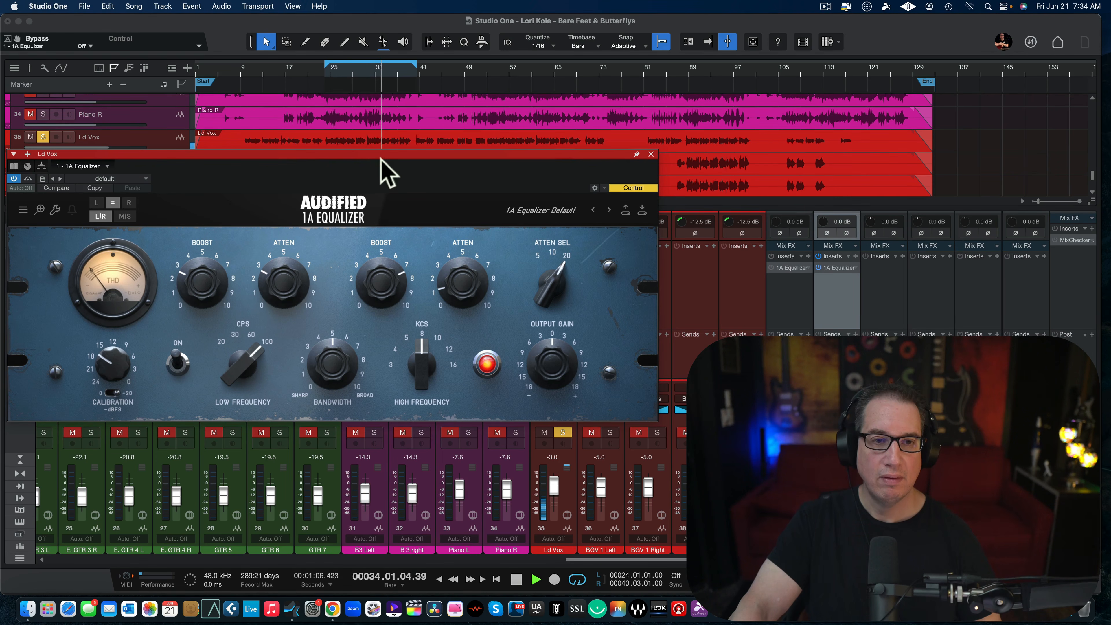
drag(380, 158, 385, 155)
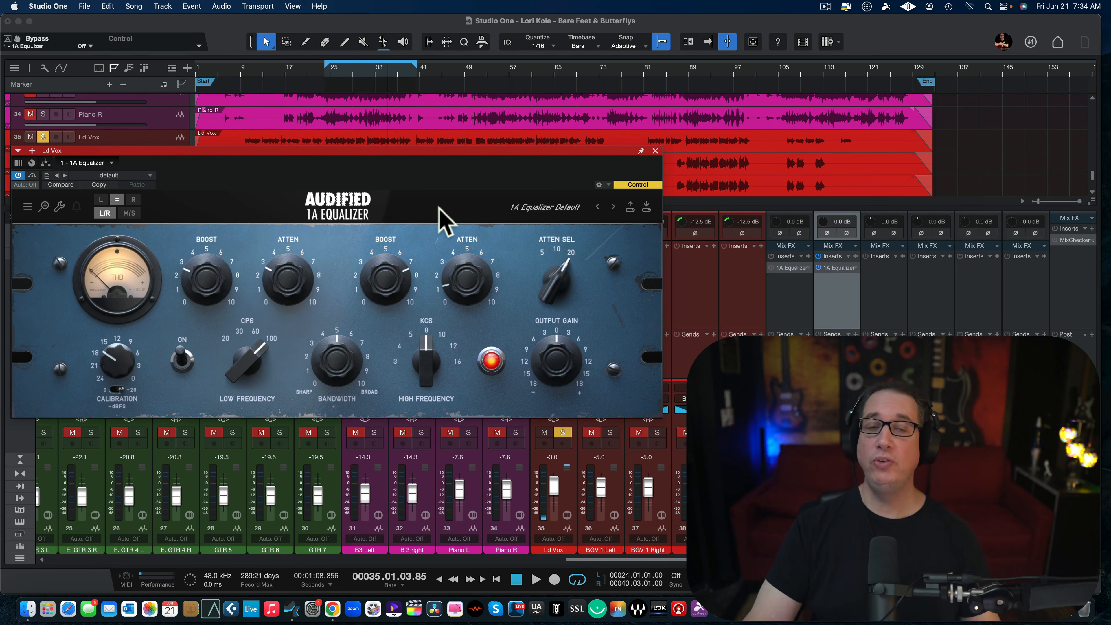
mouse_move(503, 271)
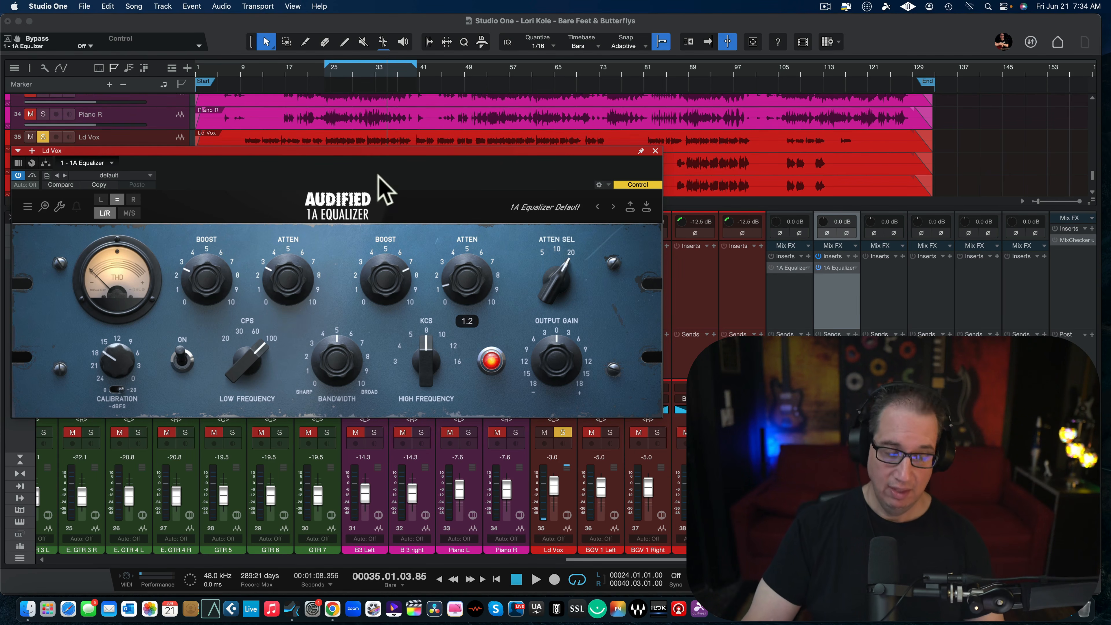
mouse_move(112, 381)
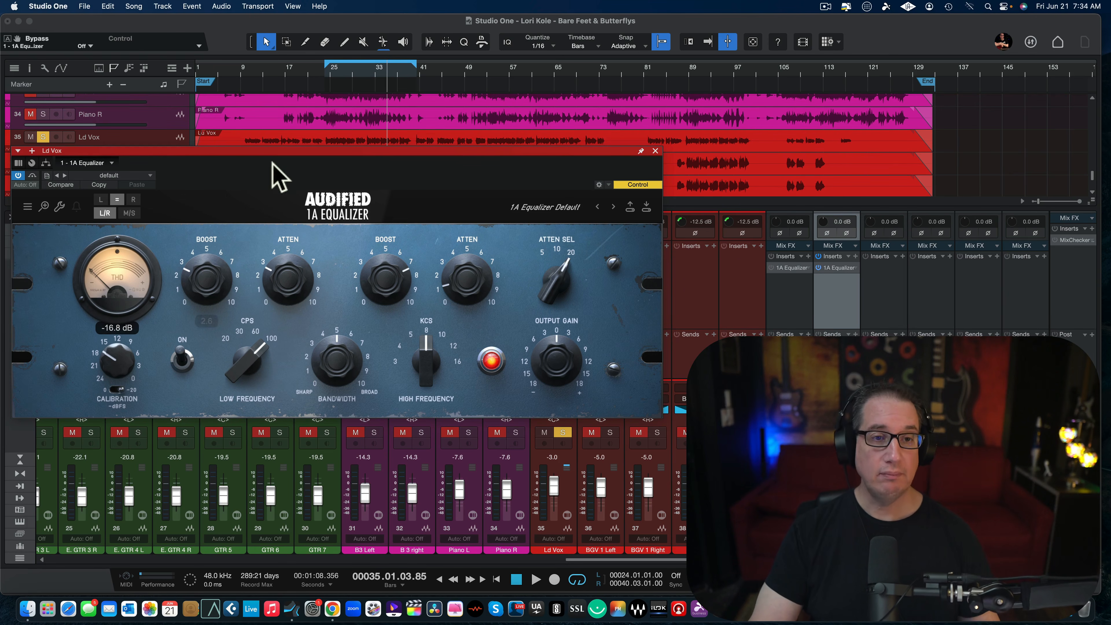
drag(277, 149, 277, 153)
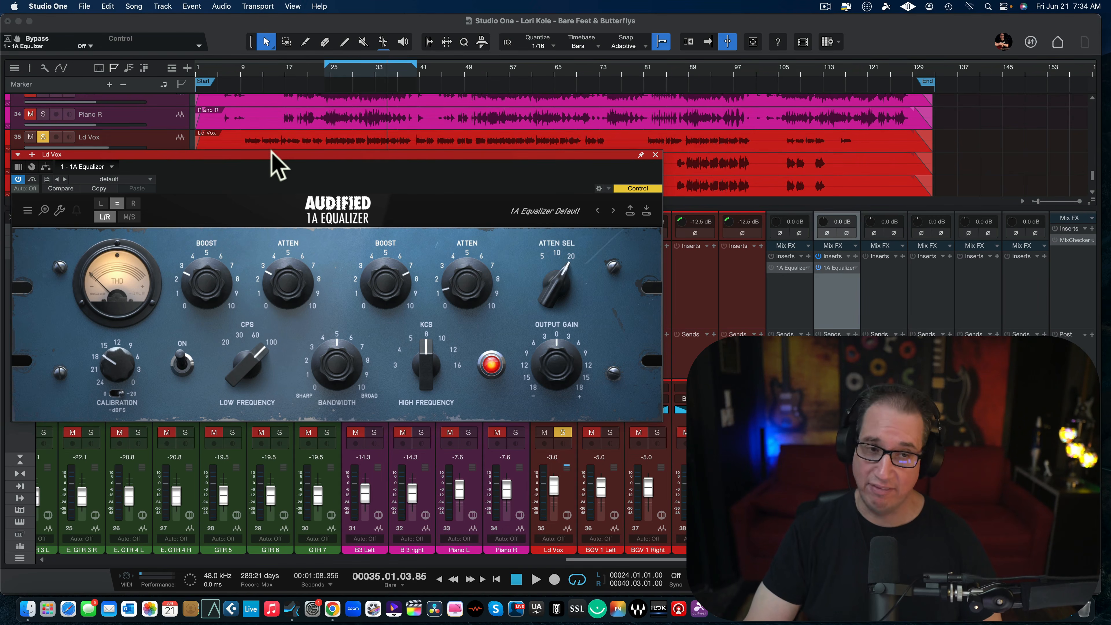
click(271, 148)
drag(268, 156, 265, 166)
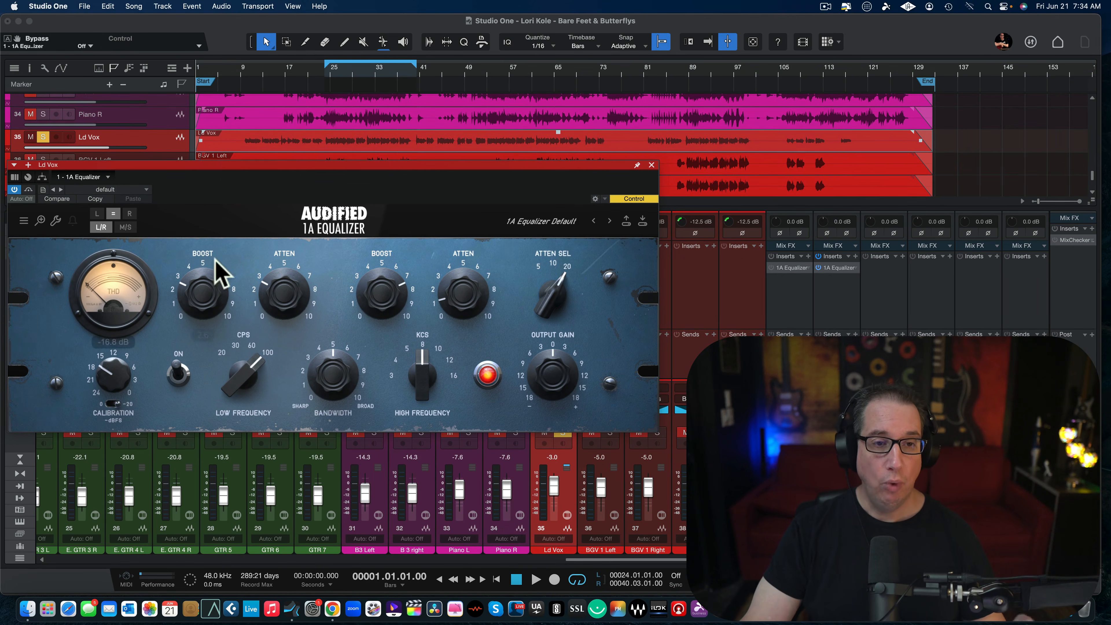
Step: Try the vocal equalizer's Calibration at -15.0 dB and at -24.0 dB, playing the soloed vocal from bar 24
mouse_move(111, 377)
mouse_down()
mouse_move(112, 341)
mouse_move(118, 379)
mouse_up()
drag(232, 165, 230, 164)
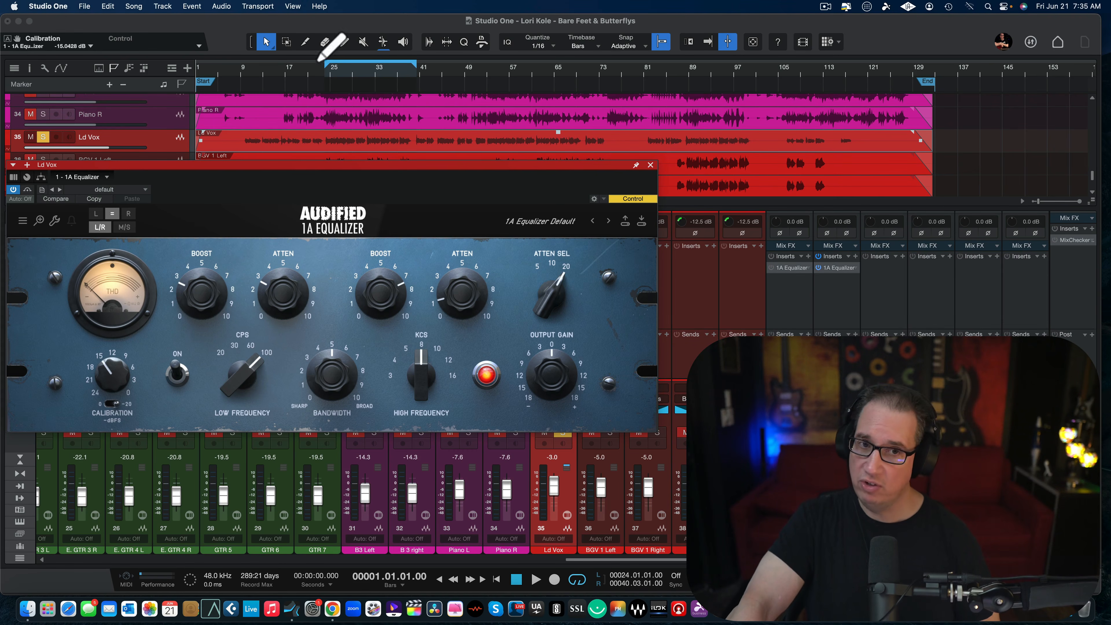
click(327, 73)
key(space)
drag(105, 390, 78, 508)
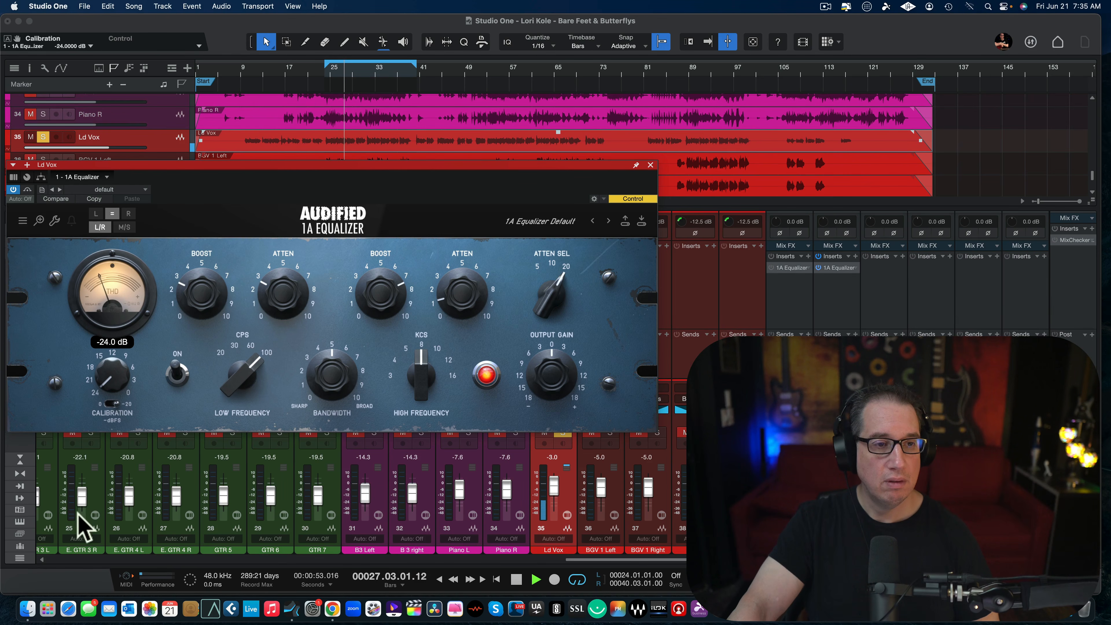
Step: Set the lead vocal equalizer's Calibration to -20.7 dB, compare against bypass, and stop playback
click(176, 375)
drag(112, 377, 109, 349)
click(173, 376)
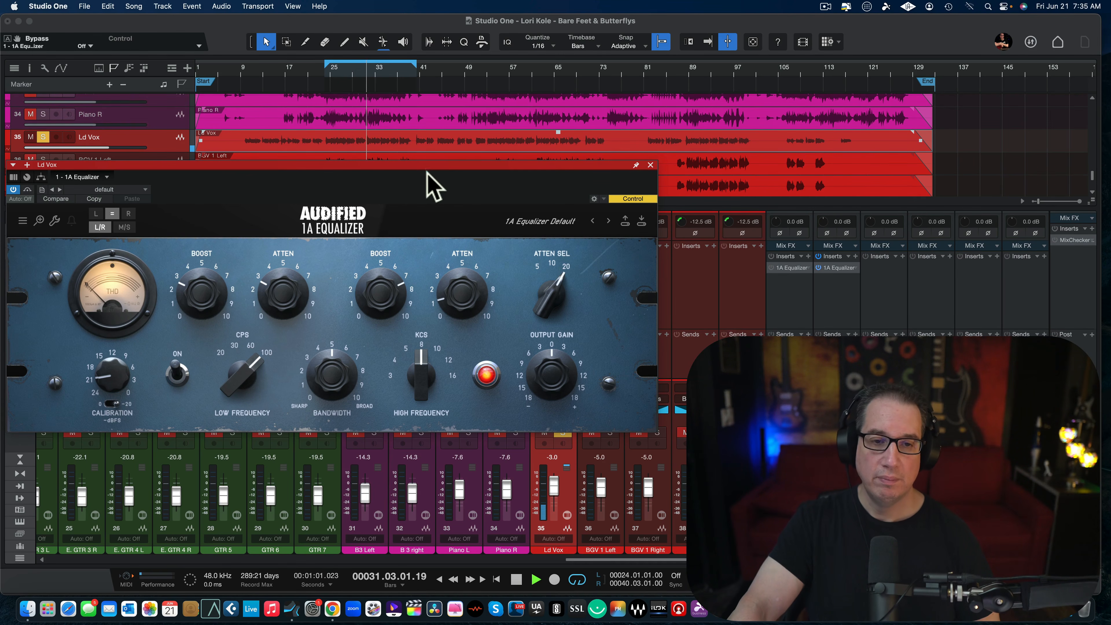
drag(405, 165, 405, 159)
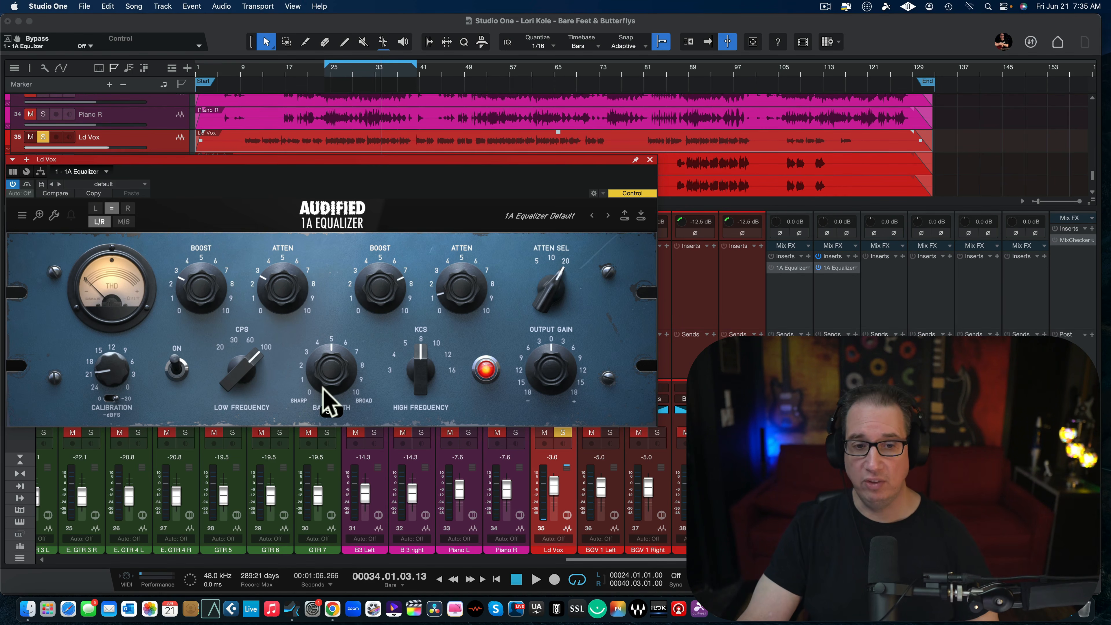
Step: Compare the lead vocal equalizer against bypass during resumed playback, and turn off the Ld Vox channel's solo
click(177, 372)
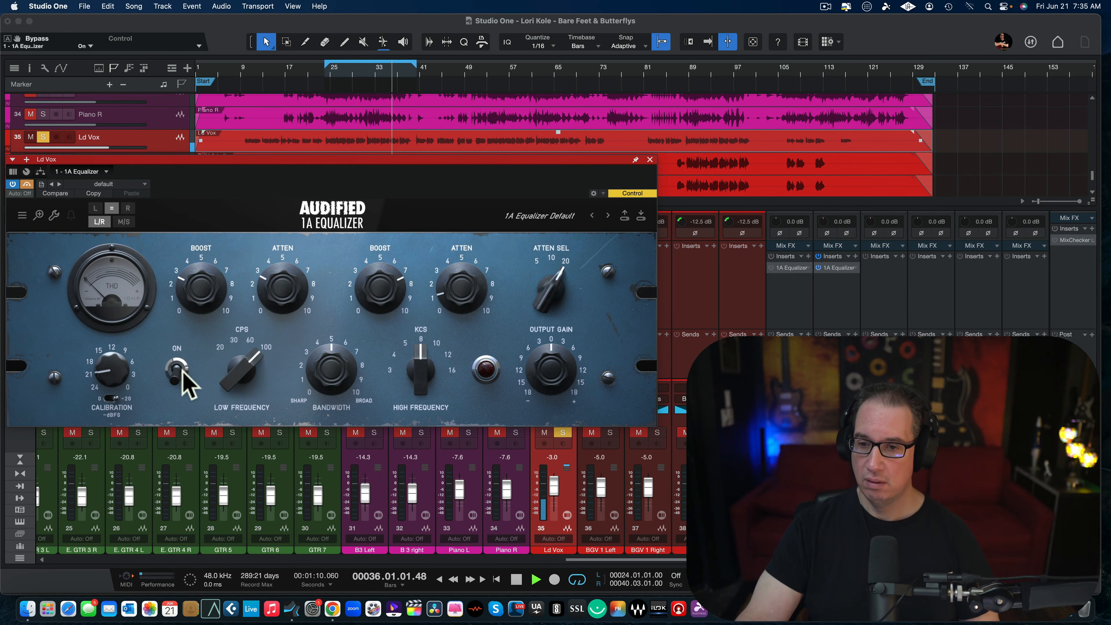
click(183, 371)
key(space)
click(563, 432)
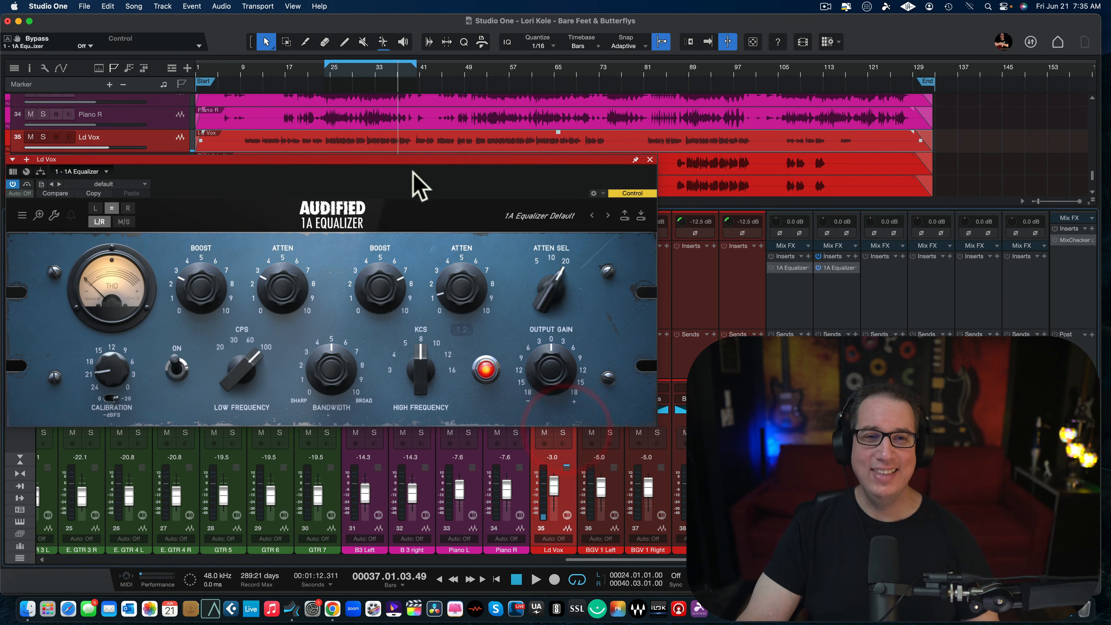
Step: Move the lead vocal equalizer window up to uncover the mixer channels' pan controls
drag(418, 175, 419, 123)
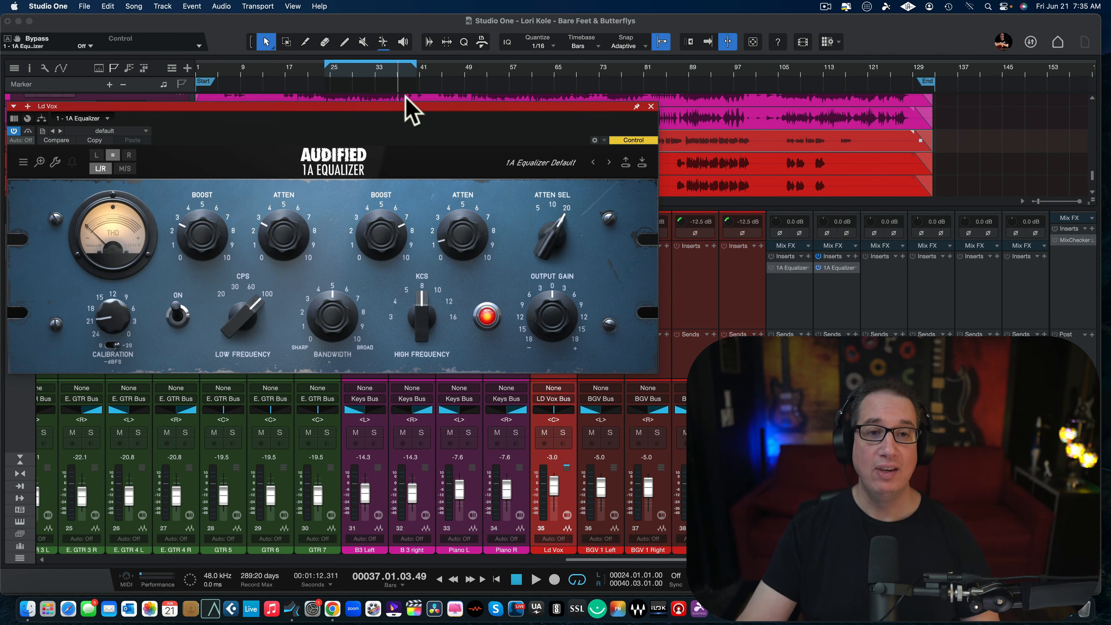
drag(402, 108, 398, 131)
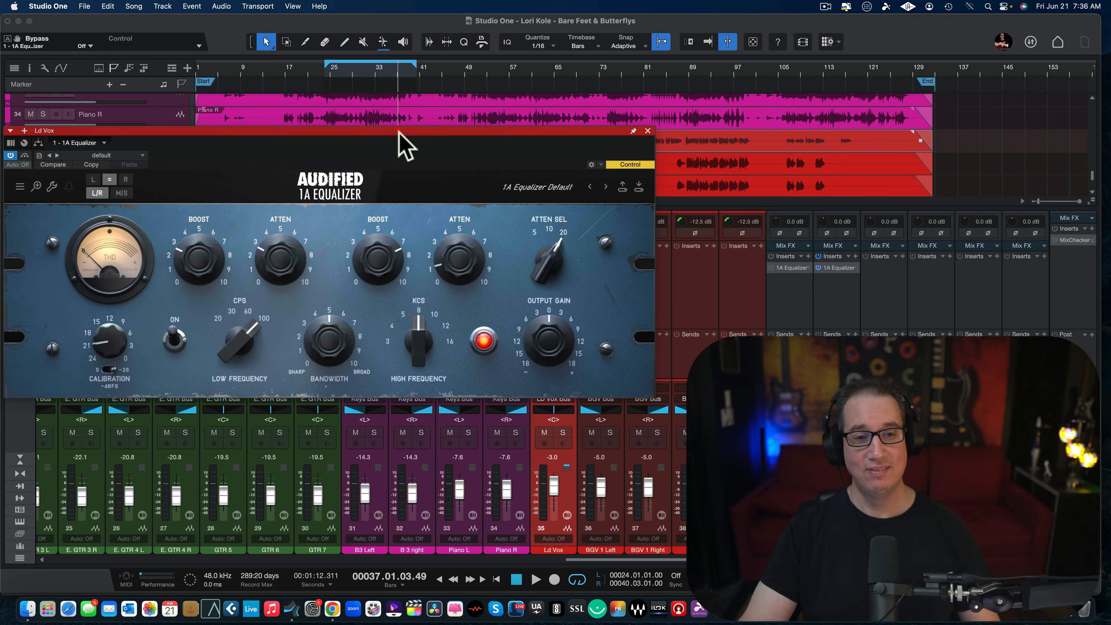
drag(292, 130, 293, 127)
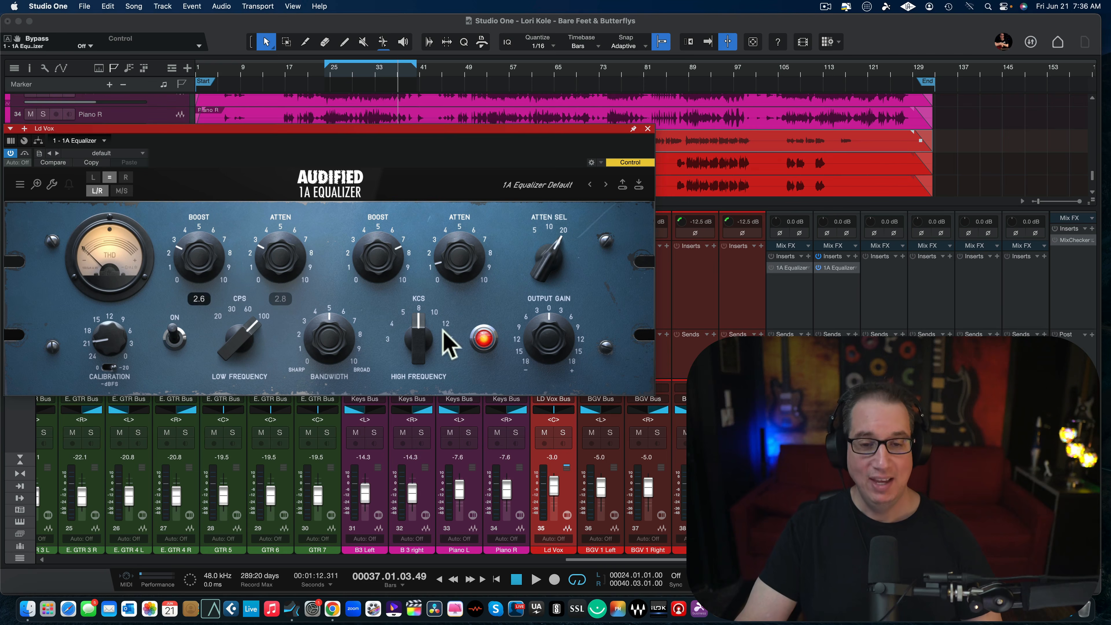
mouse_move(83, 335)
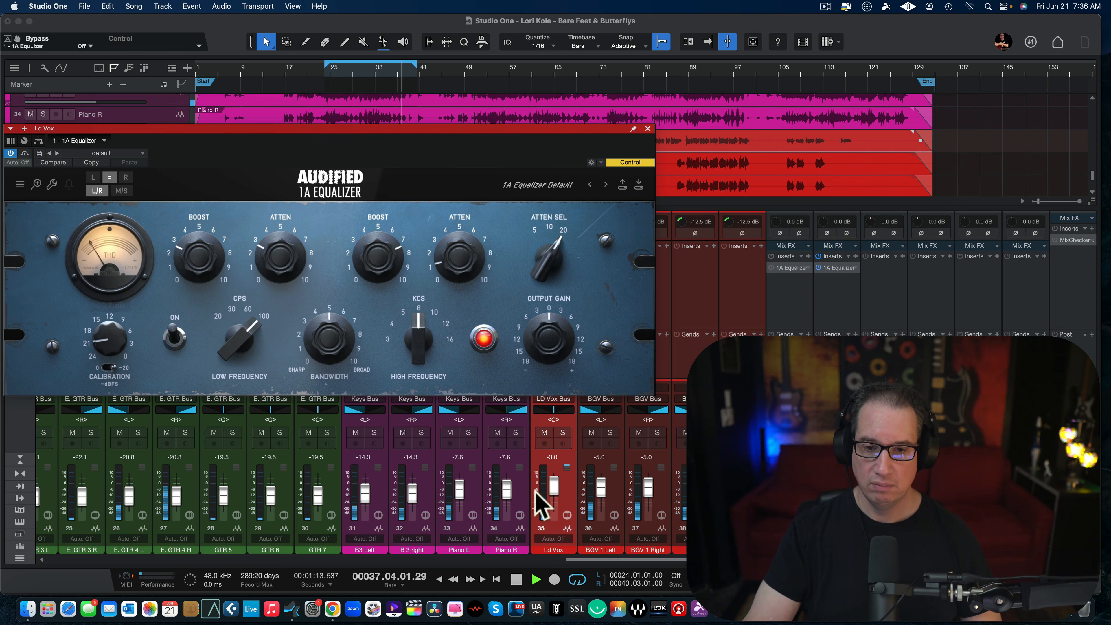
Step: Set the E. GTR Bus volume to -13.0 and, playing from bar 24, lower the E. GTR 4 R fader to -27.3
click(336, 563)
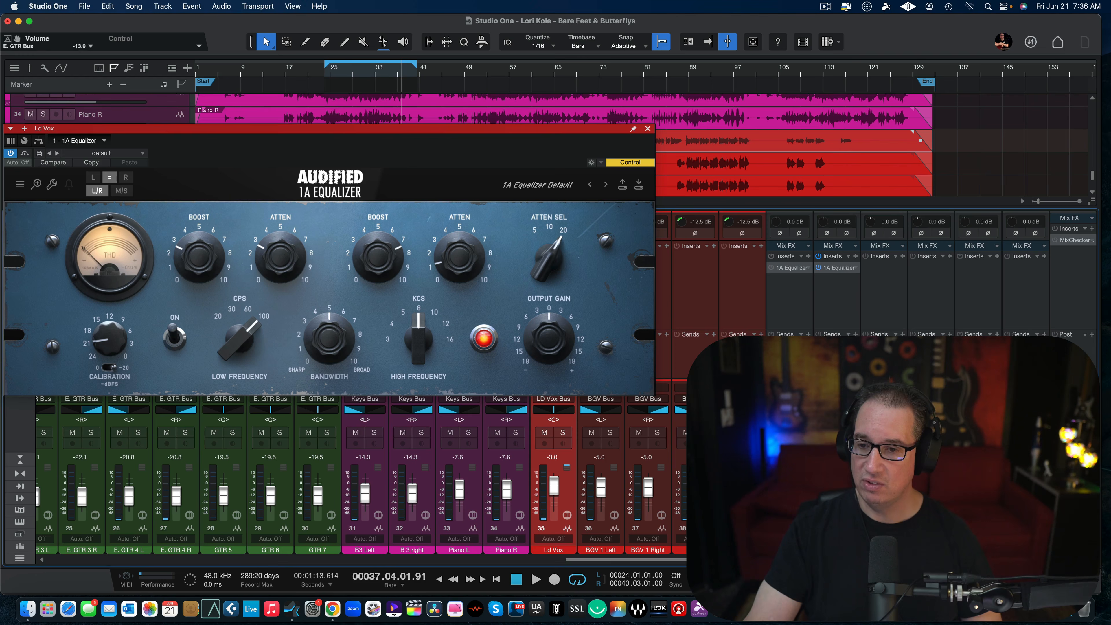
key(space)
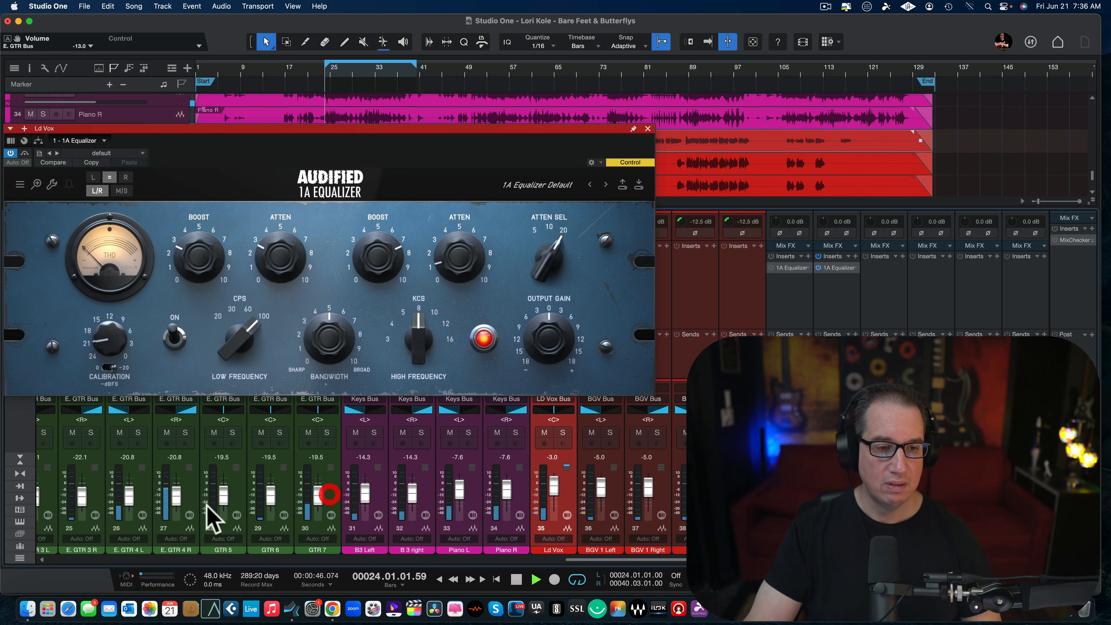
drag(176, 496, 179, 518)
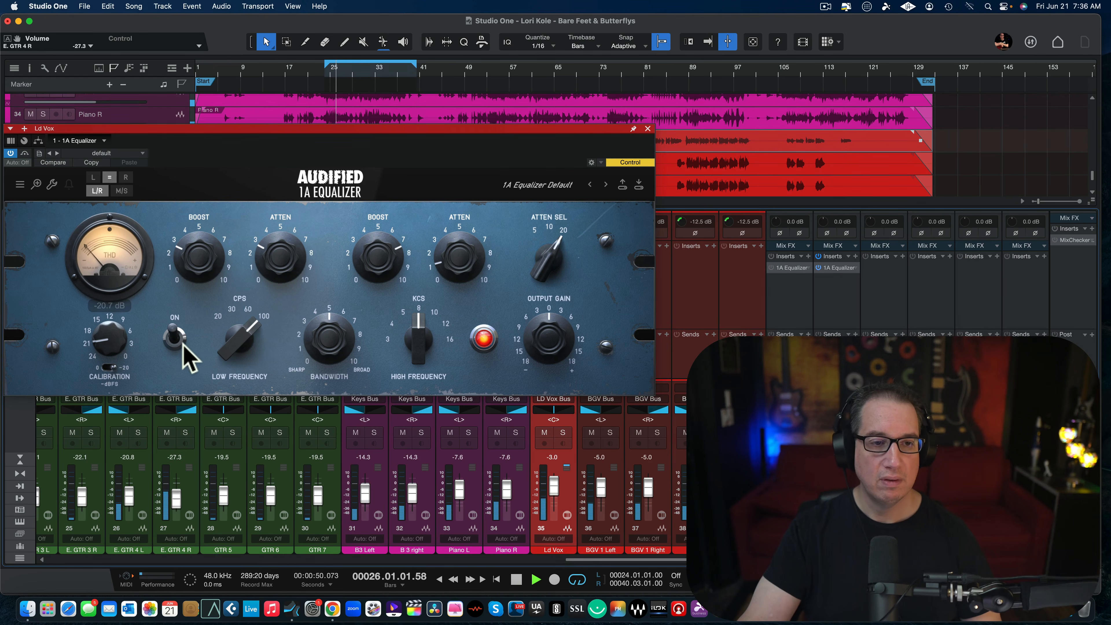
Step: Set the Ld Vox fader to -1.1 and compare its equalizer against bypass in the full mix, stopping playback when done
click(175, 341)
click(173, 333)
drag(552, 493, 552, 491)
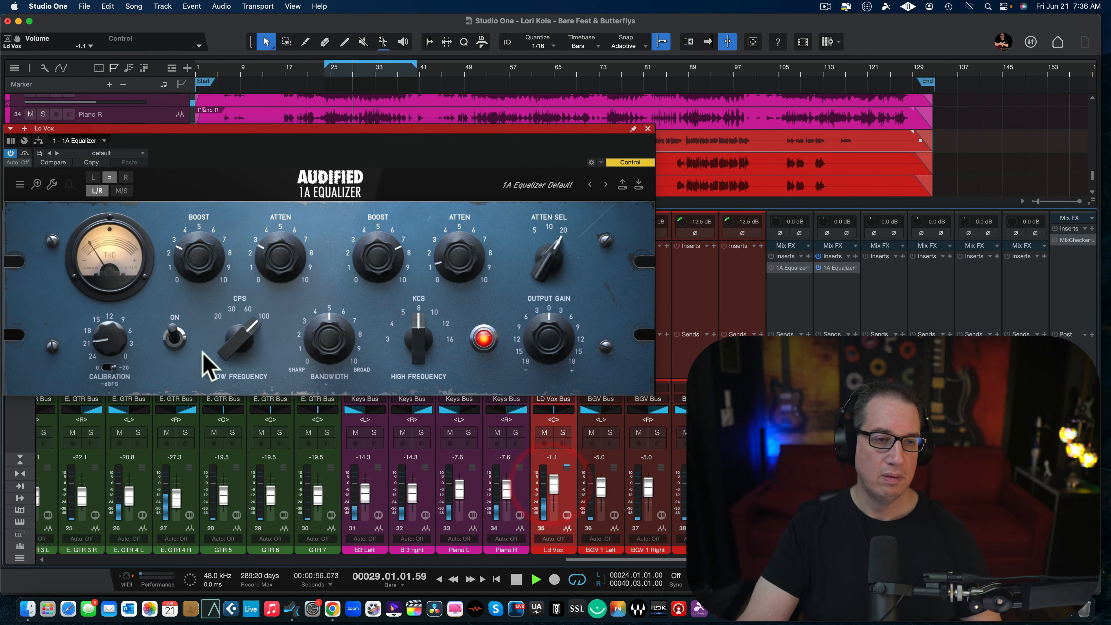
click(172, 341)
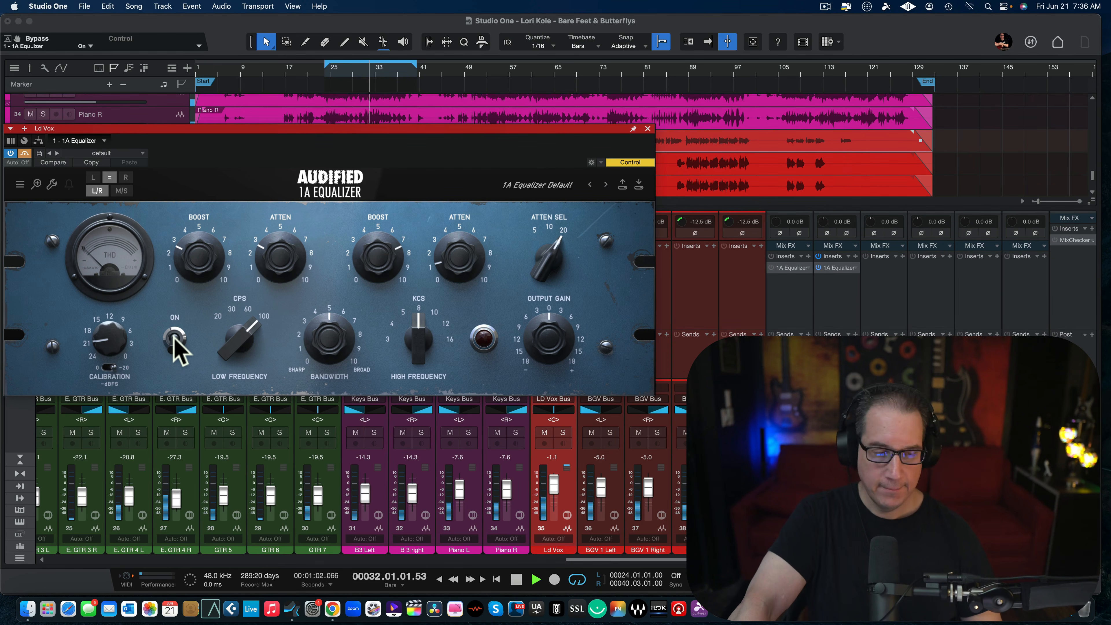
click(173, 338)
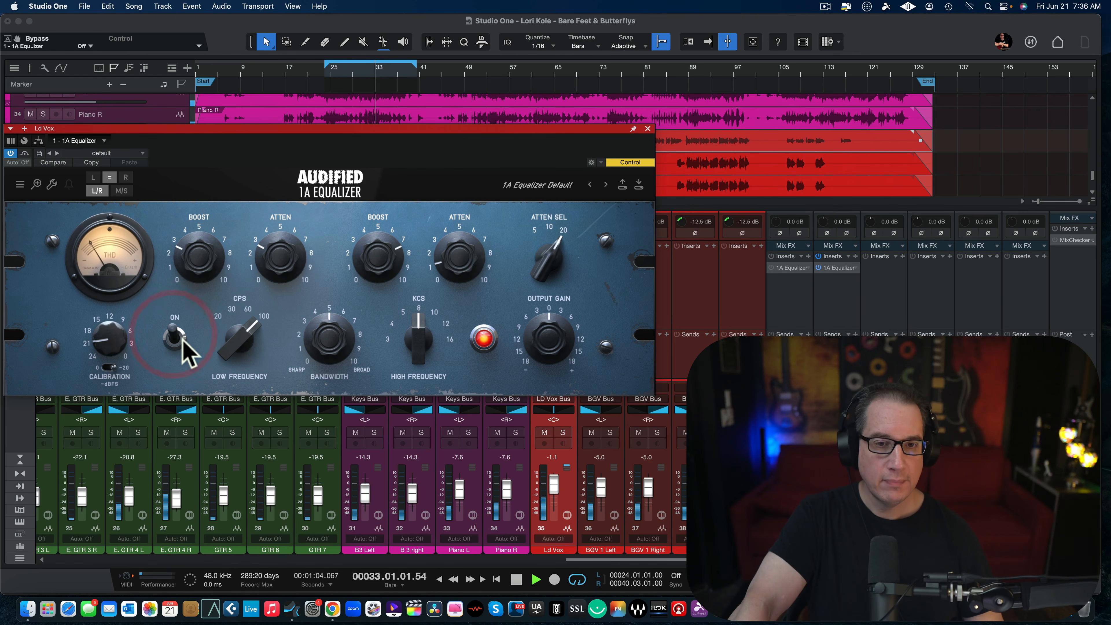
drag(232, 126, 237, 122)
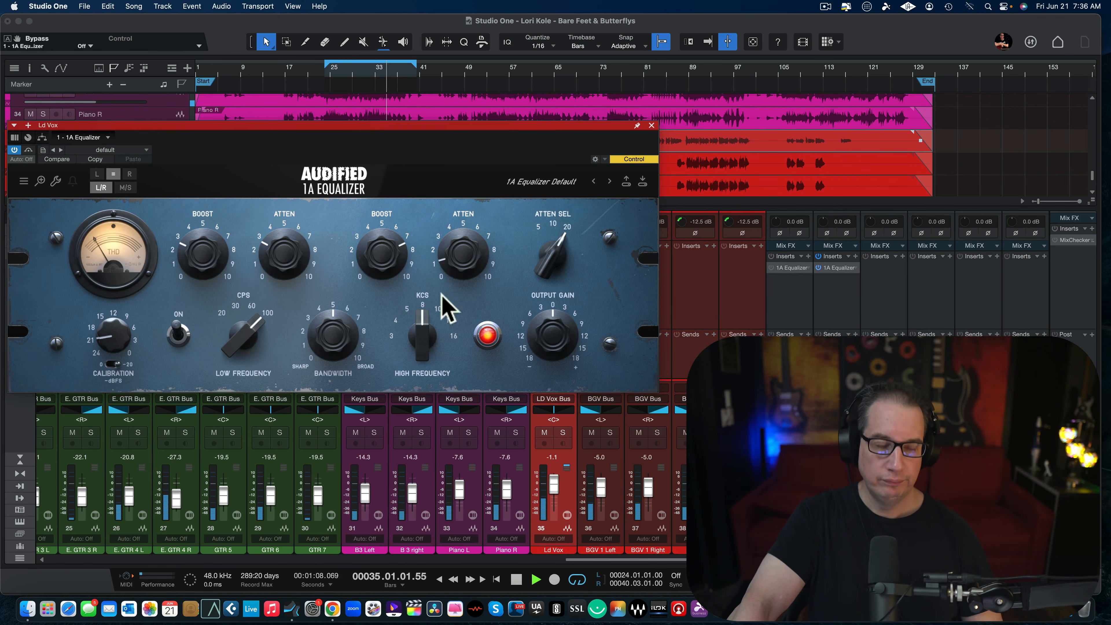
key(space)
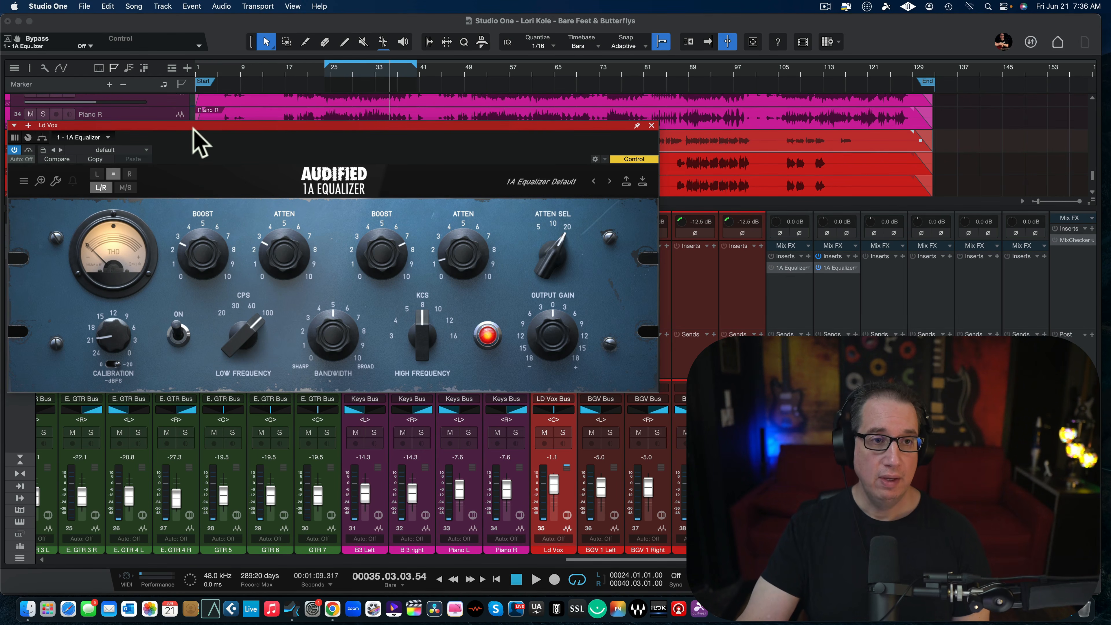
drag(202, 142, 197, 140)
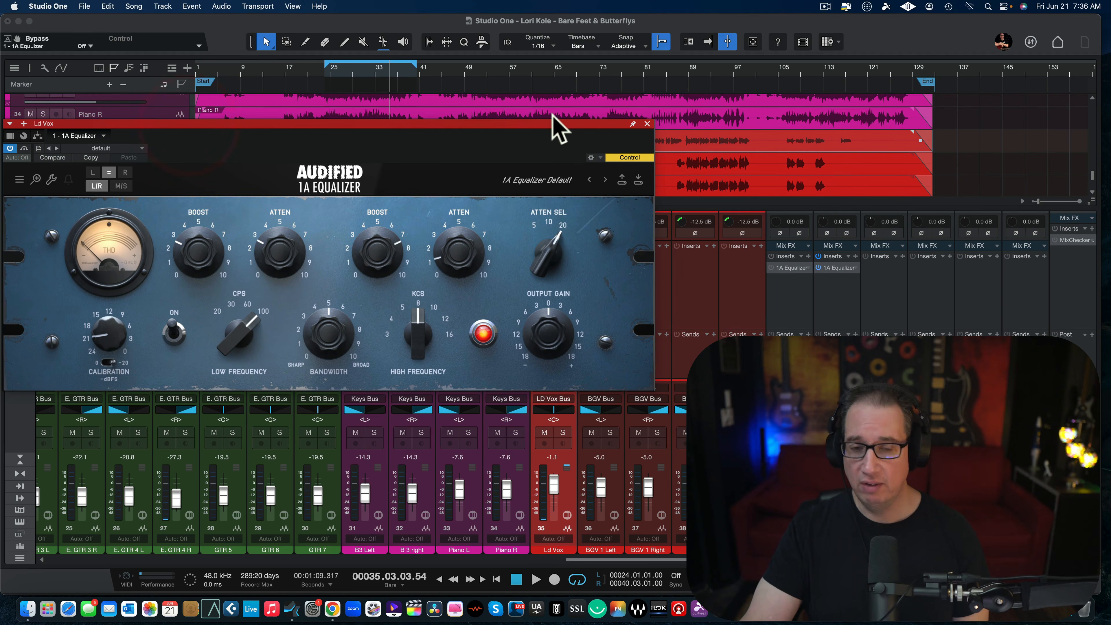
drag(407, 126, 409, 127)
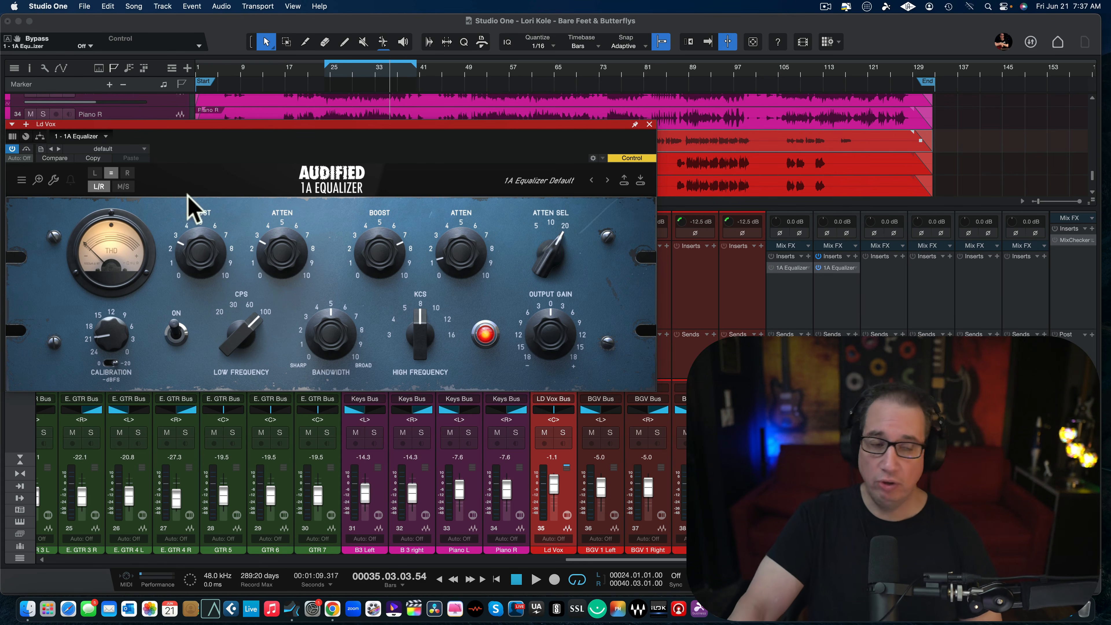
click(204, 115)
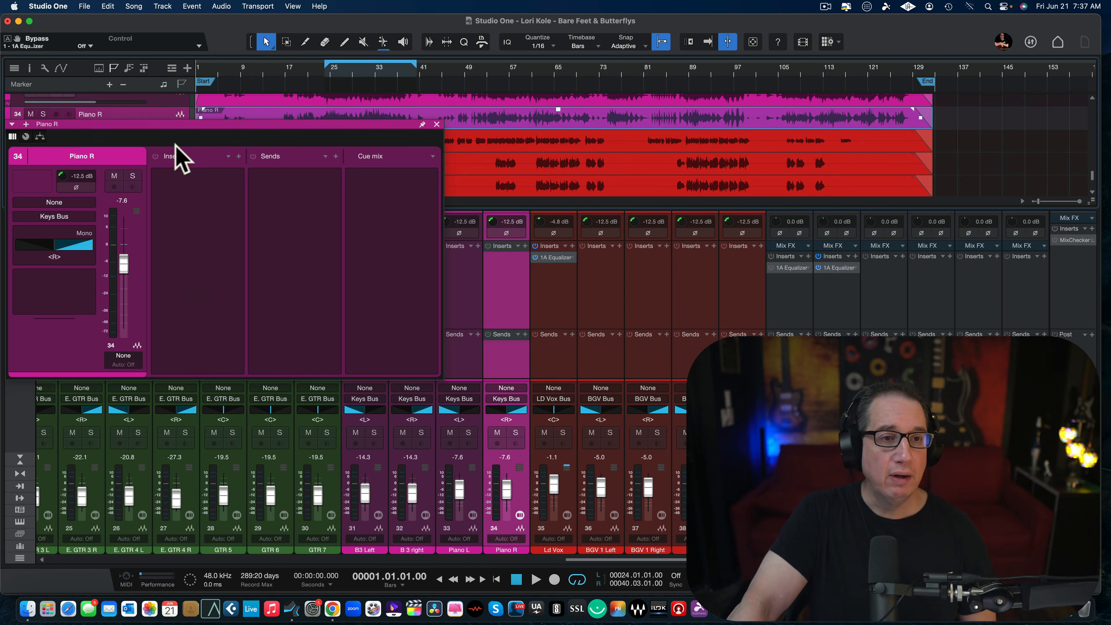
click(437, 125)
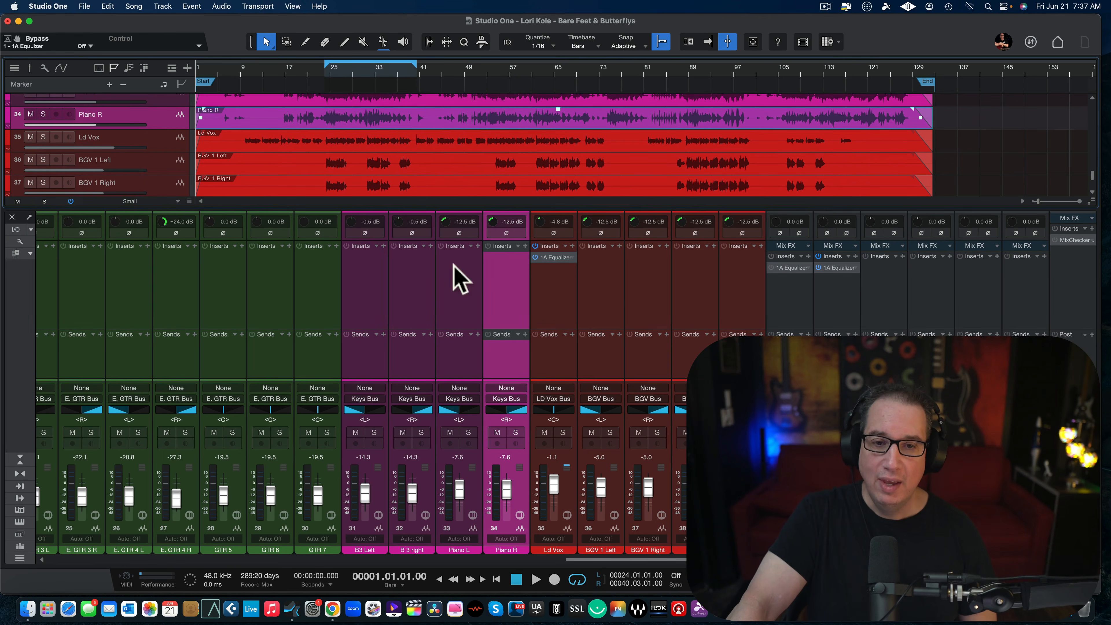
click(547, 258)
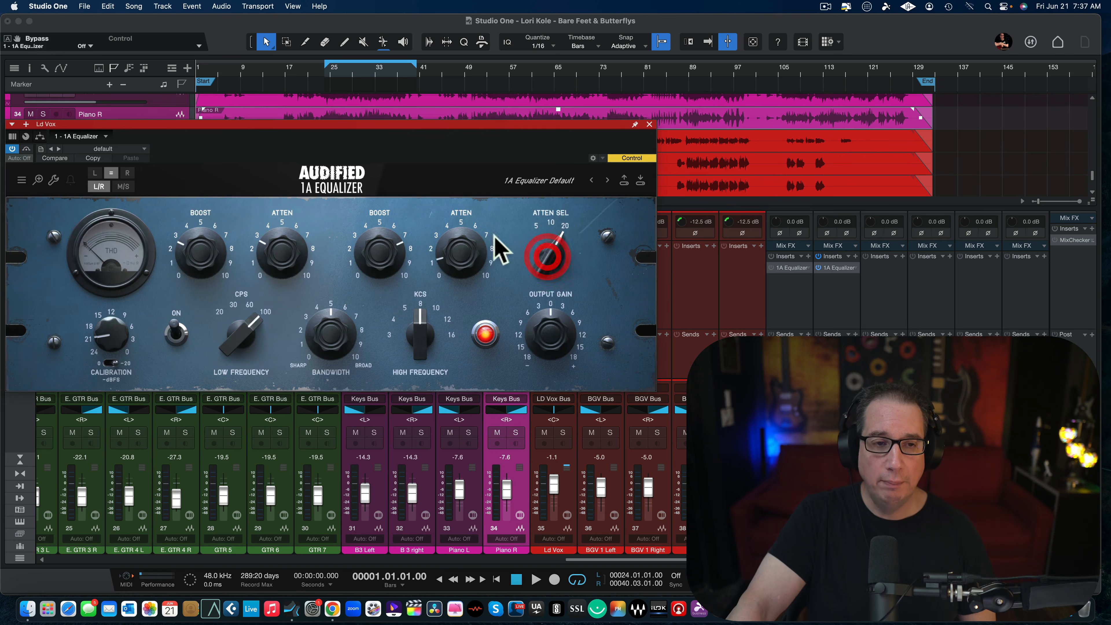
mouse_move(218, 124)
mouse_down()
mouse_move(219, 139)
mouse_move(218, 130)
mouse_up()
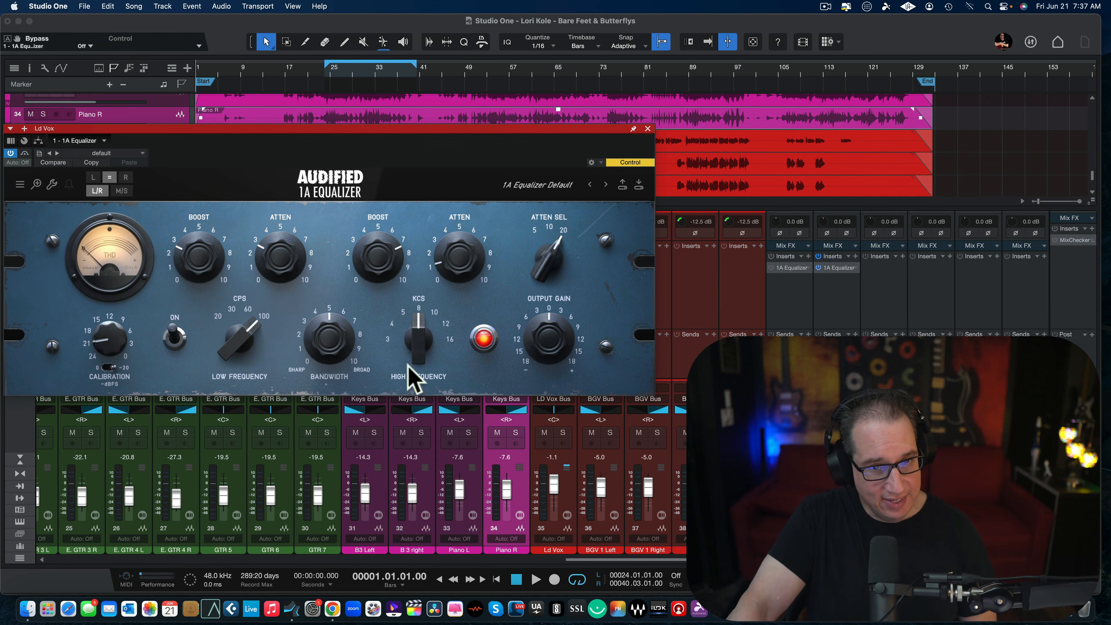
mouse_move(362, 354)
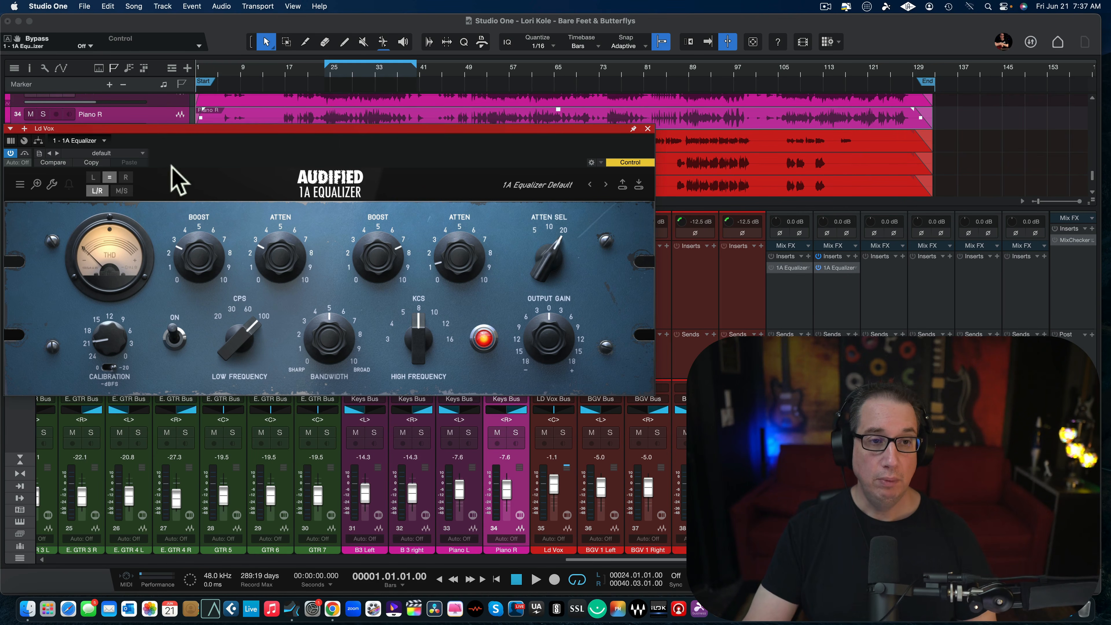
drag(186, 130, 186, 131)
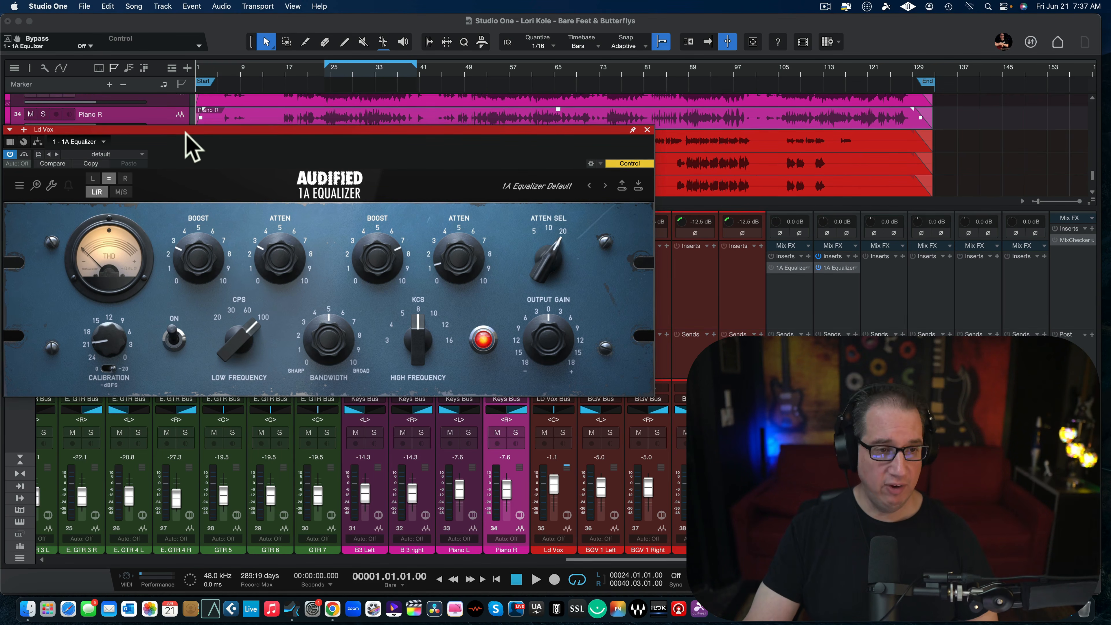
drag(297, 135, 298, 131)
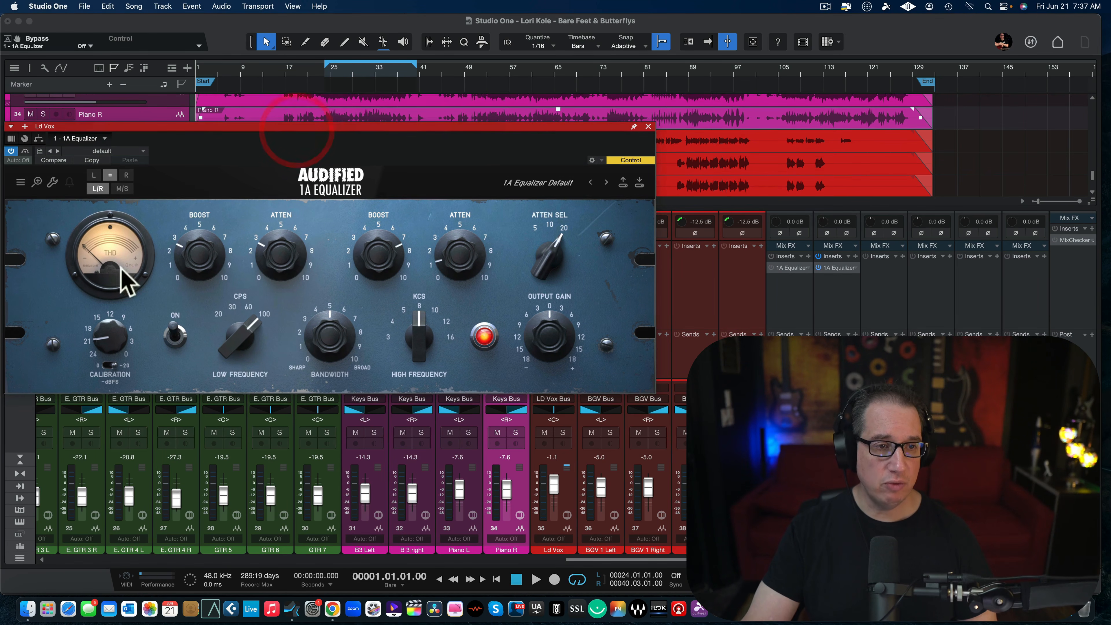